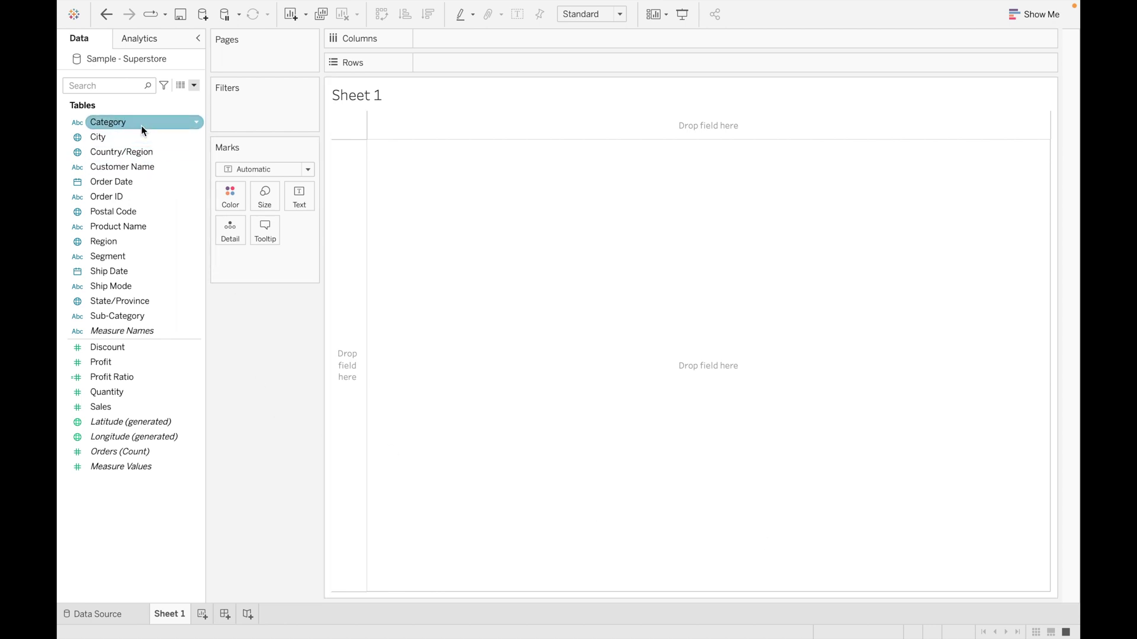
Step: Build a text table listing the sum of Sales for each Sub-Category in rows
{"action": "double_click", "coordinate": [161, 315]}
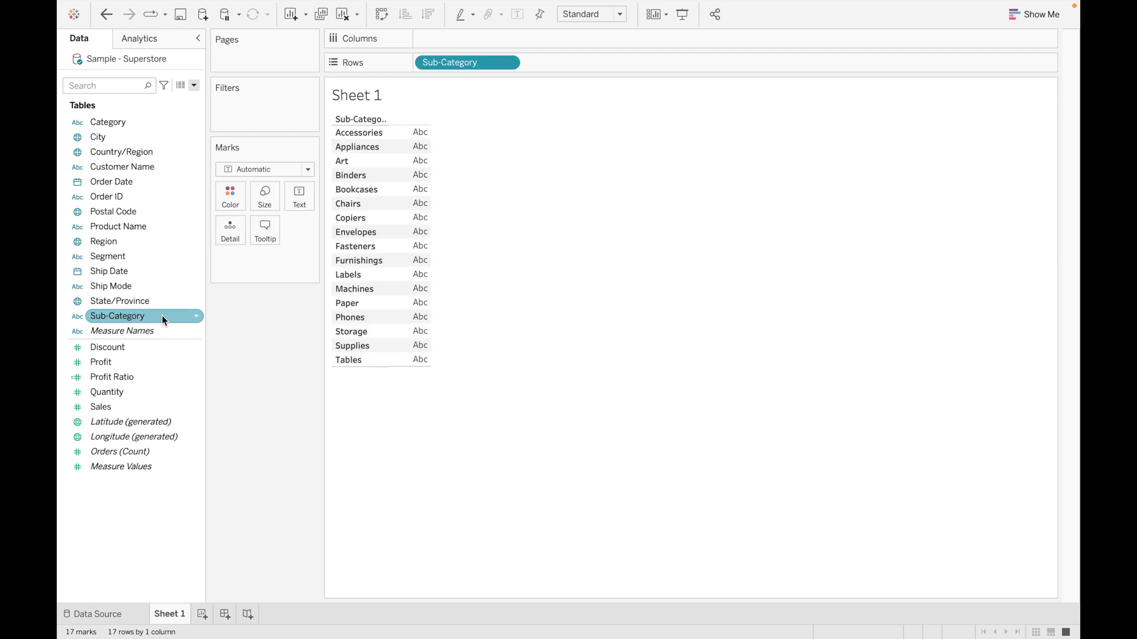
{"action": "double_click", "coordinate": [111, 409]}
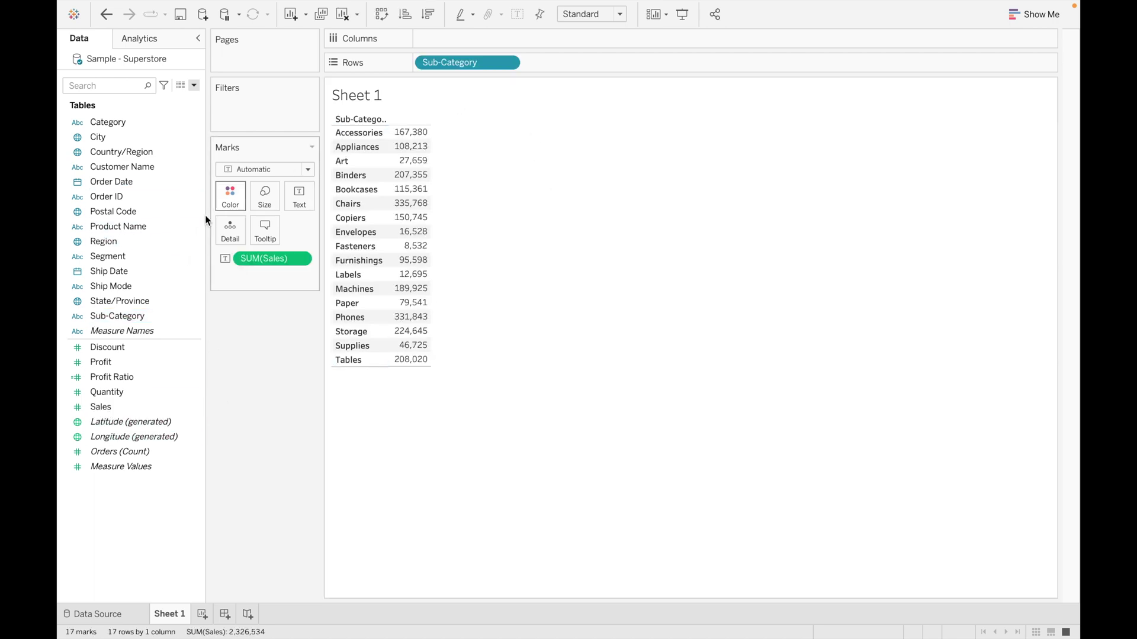
Step: Add Sub-Category as a filter with all values selected and show its filter control beside the table
{"action": "left_click_drag", "start_coordinate": [147, 317], "coordinate": [276, 105]}
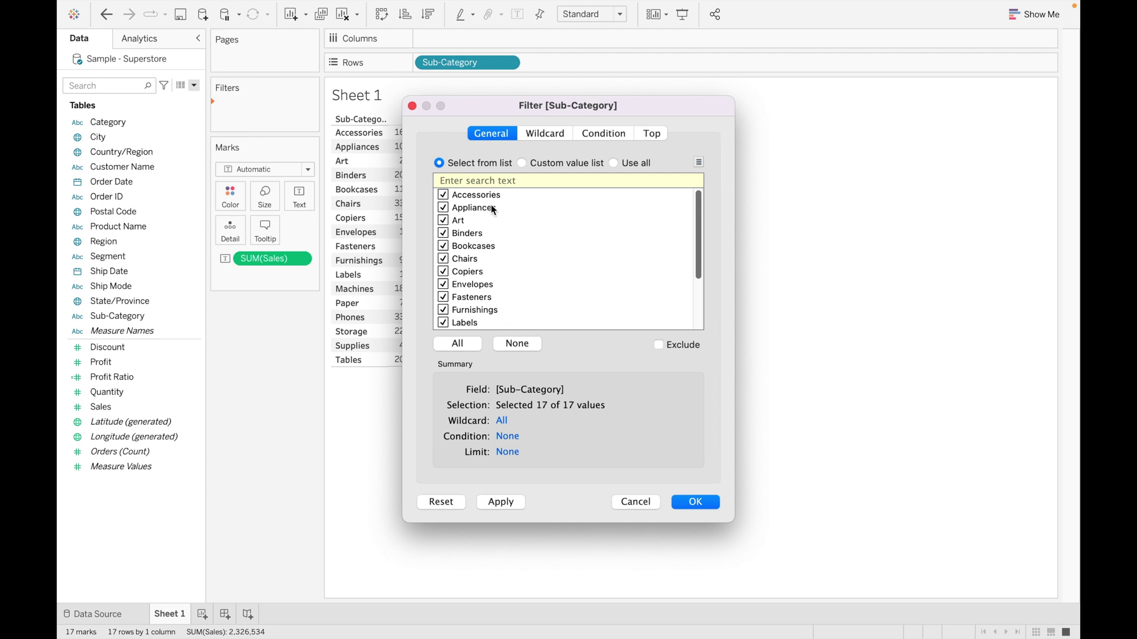
{"action": "left_click", "coordinate": [695, 503]}
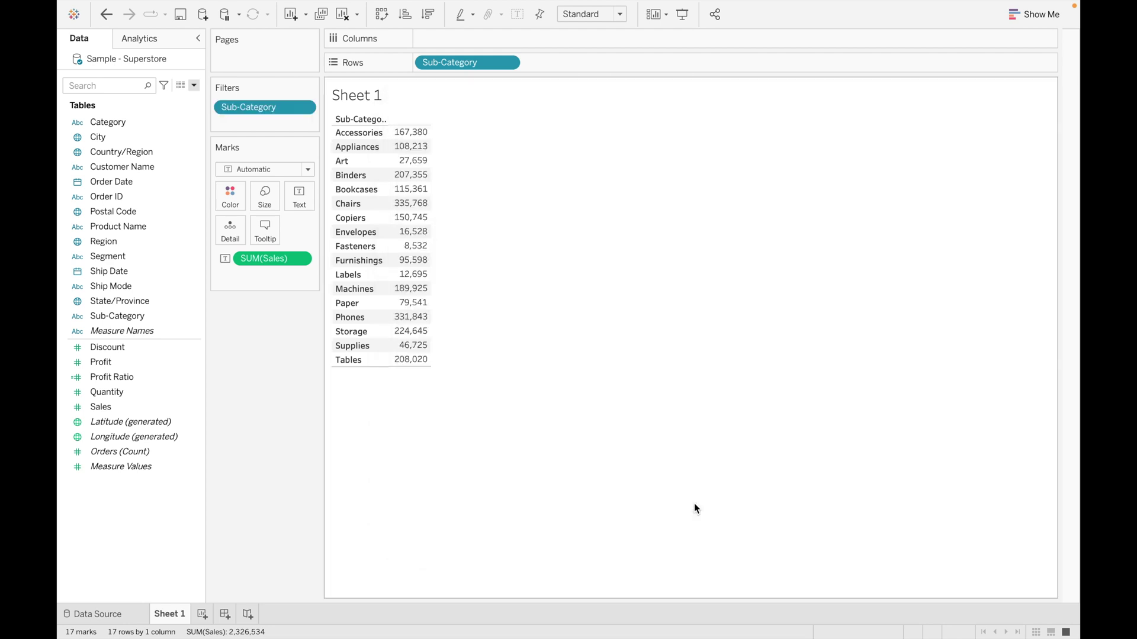
{"action": "left_click", "coordinate": [306, 107]}
{"action": "left_click", "coordinate": [283, 144]}
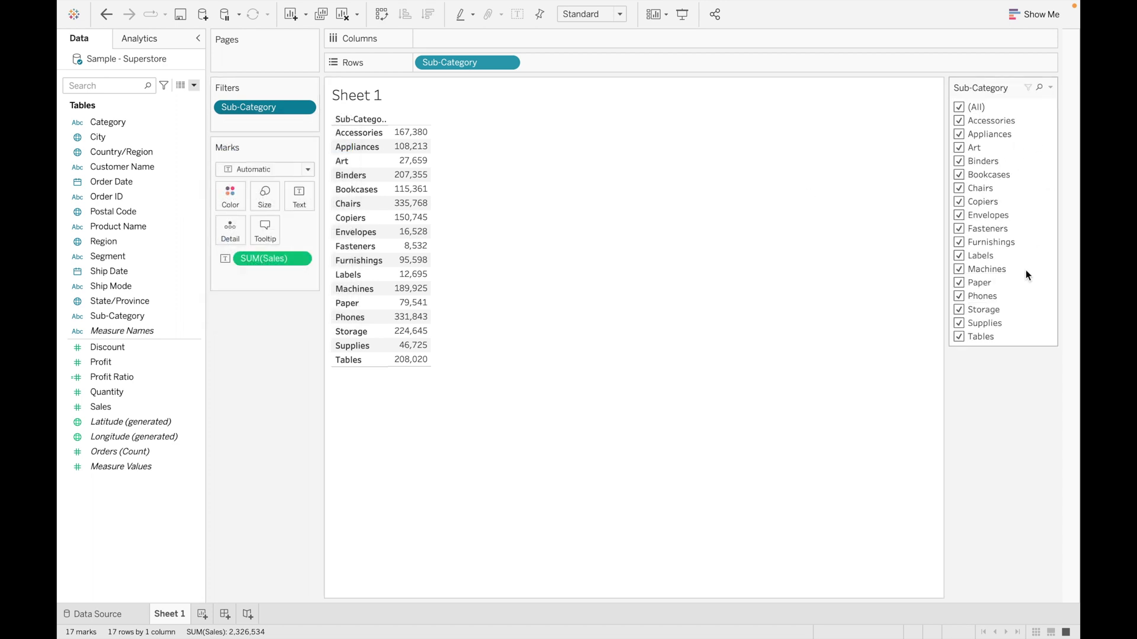
Step: Exclude Tables, Supplies, Storage, Phones, Paper and Machines using the displayed Sub-Category filter
{"action": "left_click", "coordinate": [959, 337]}
{"action": "left_click", "coordinate": [958, 323]}
{"action": "left_click", "coordinate": [959, 310]}
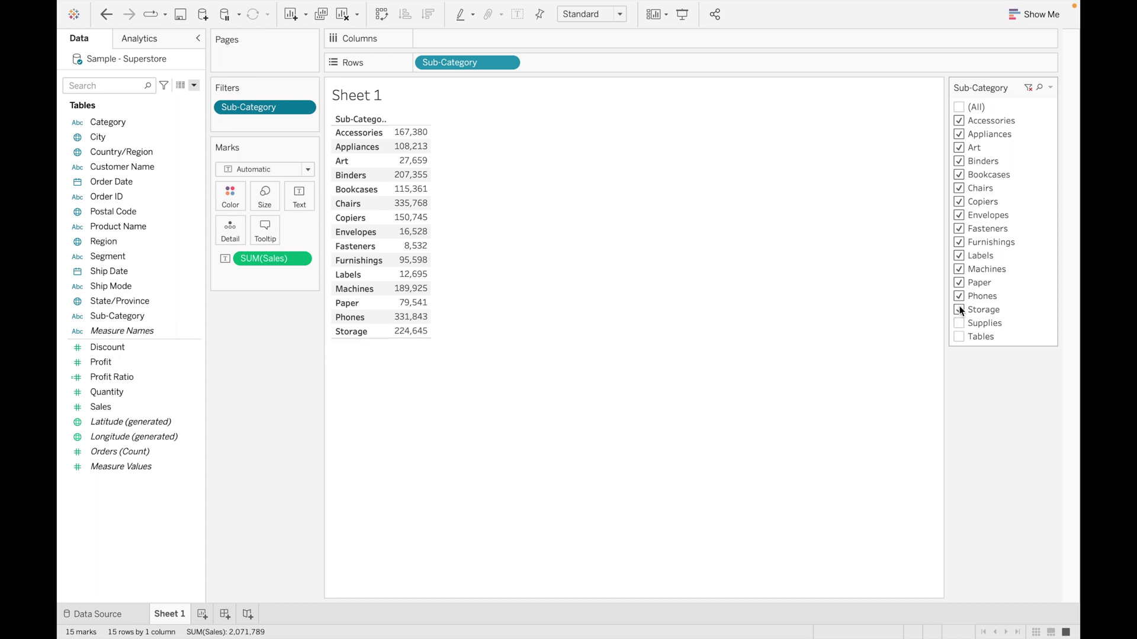
{"action": "left_click", "coordinate": [959, 296]}
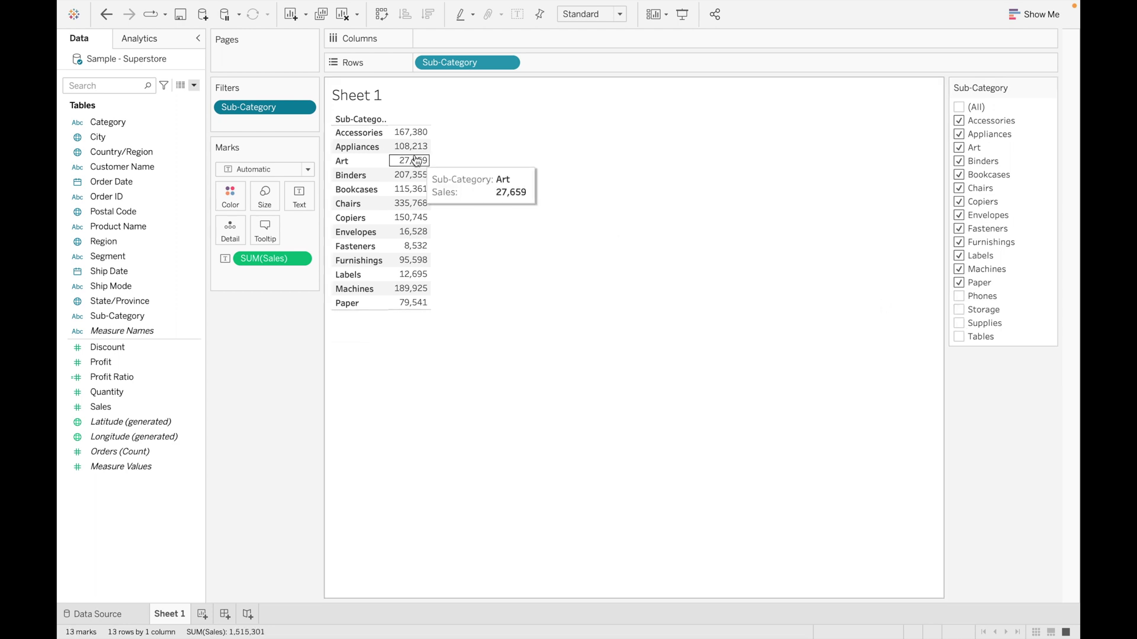
{"action": "left_click", "coordinate": [959, 283]}
{"action": "left_click", "coordinate": [959, 269]}
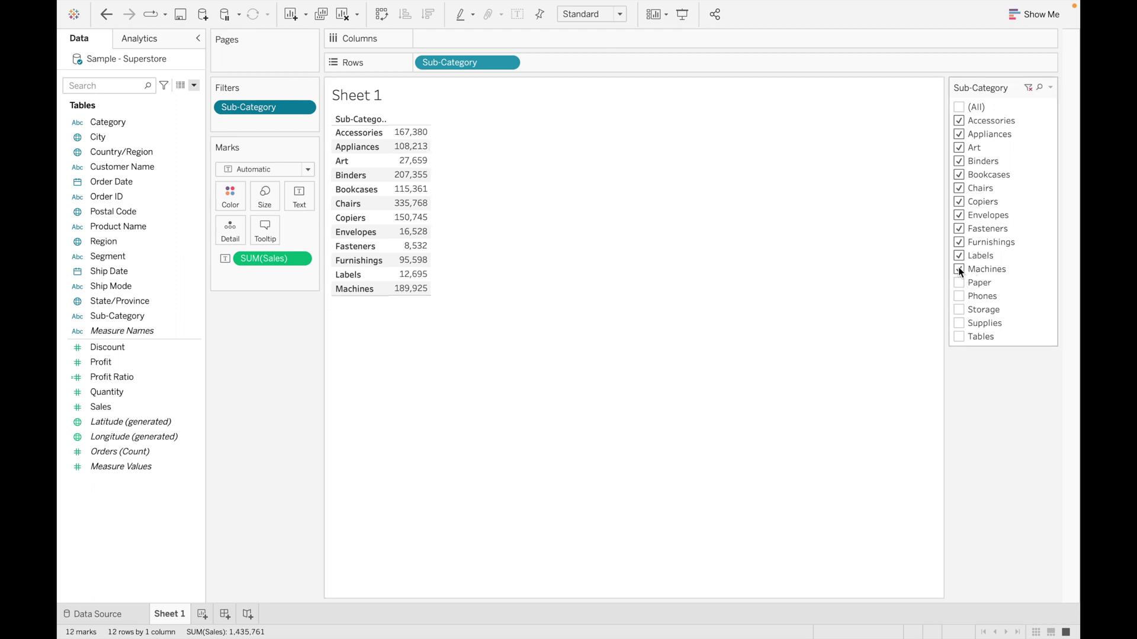
Step: Show the Sub-Category highlighter and try it out by highlighting Art and clearing the highlight
{"action": "left_click", "coordinate": [305, 107]}
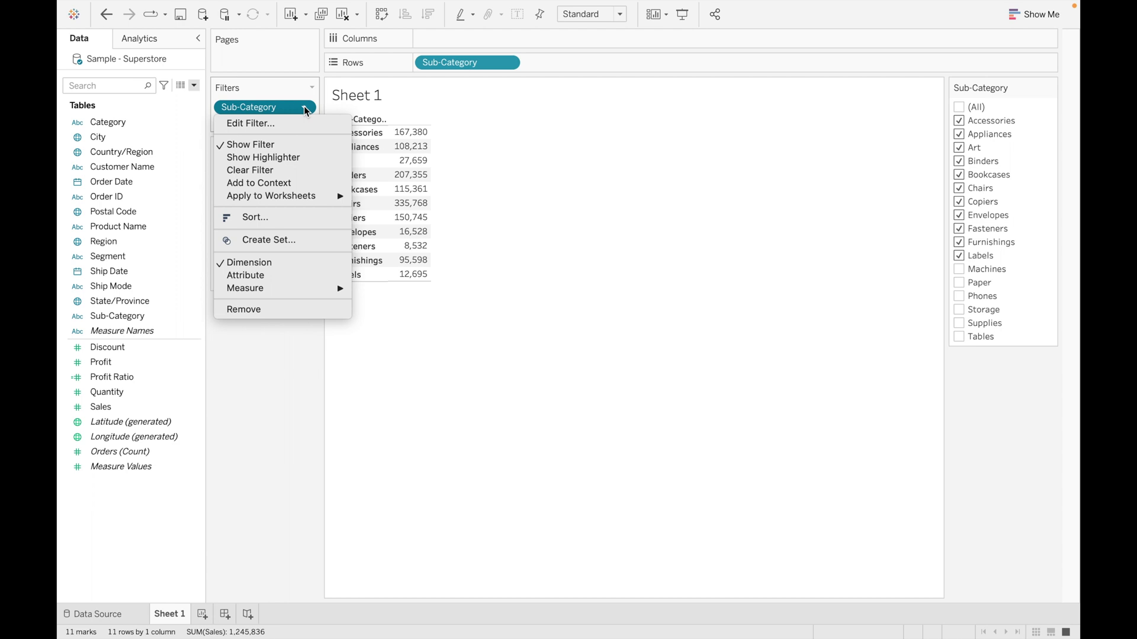
{"action": "left_click", "coordinate": [298, 157]}
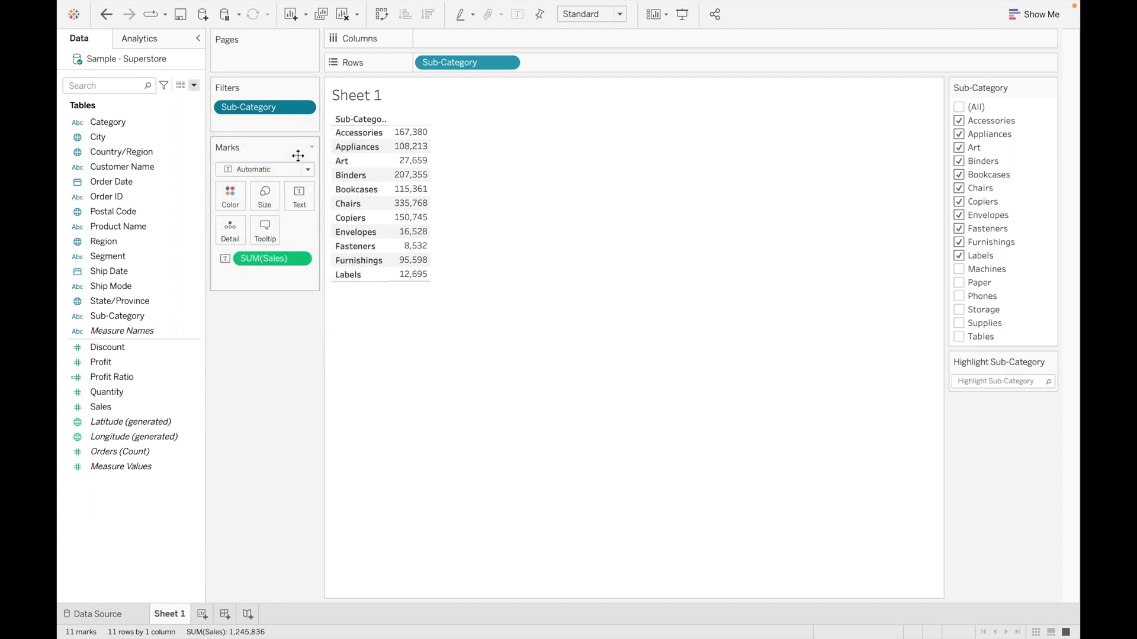
{"action": "left_click", "coordinate": [989, 383]}
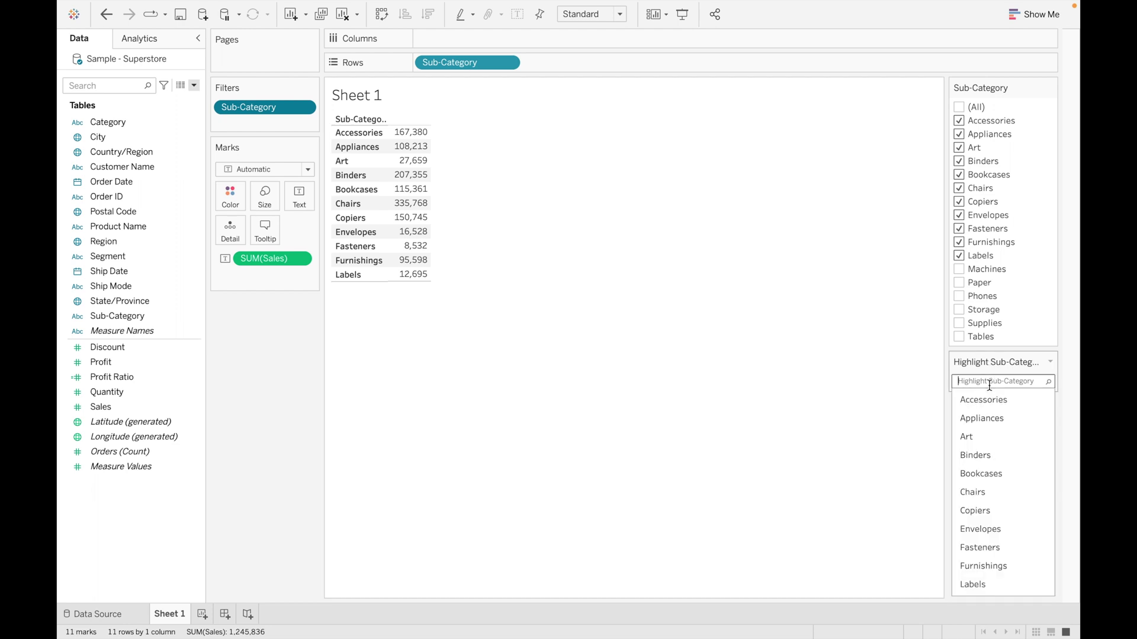
{"action": "left_click", "coordinate": [980, 433]}
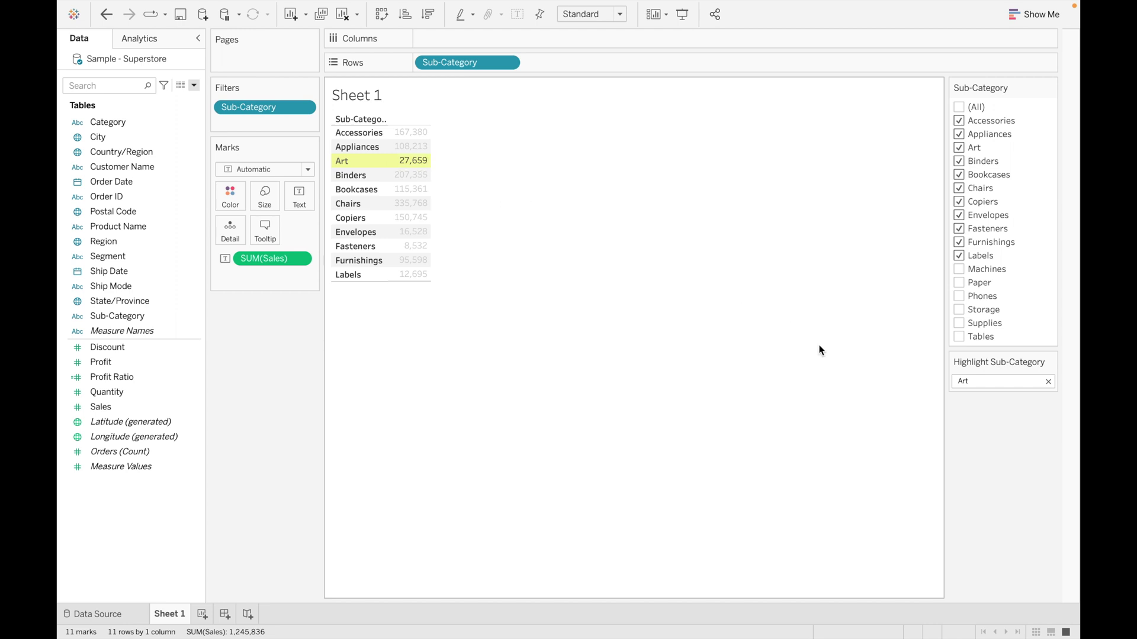
{"action": "left_click", "coordinate": [1049, 381]}
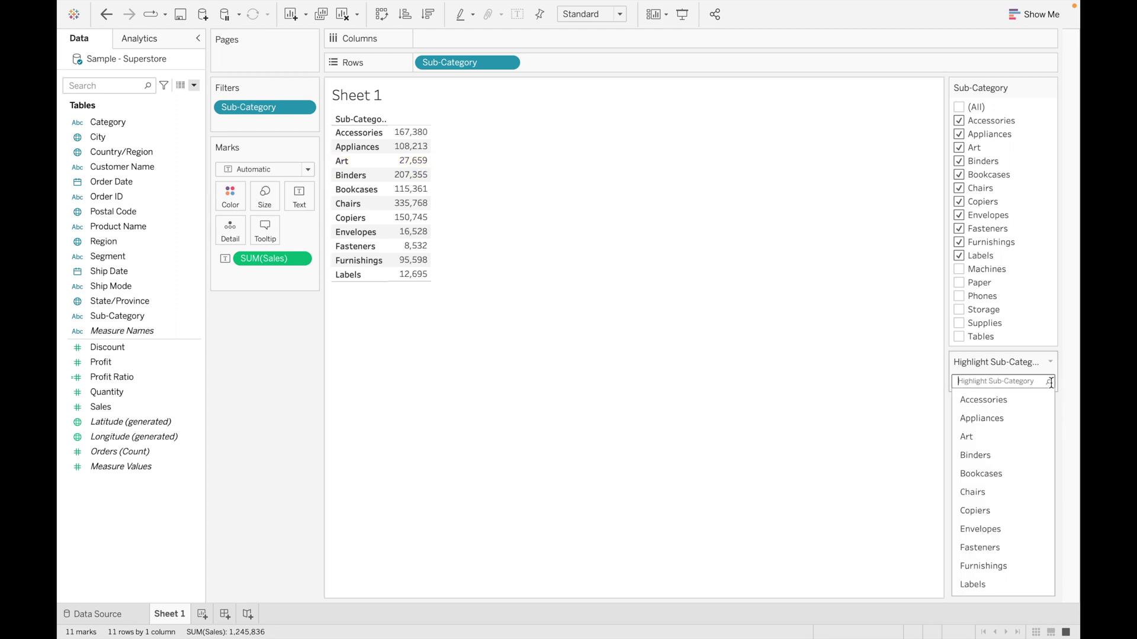
{"action": "left_click", "coordinate": [303, 108]}
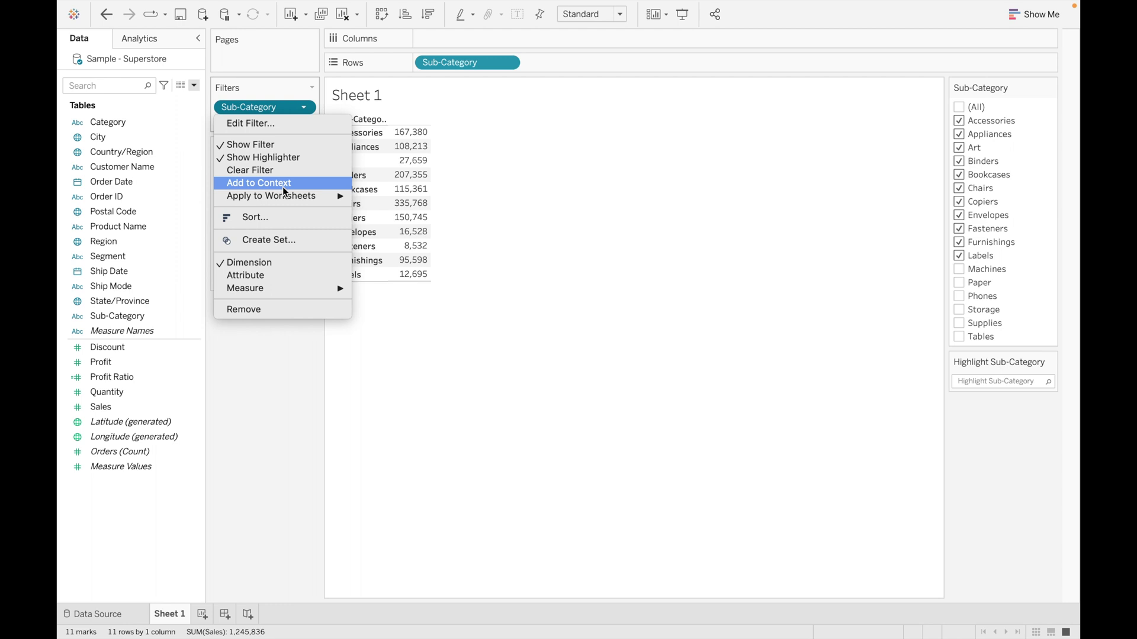
{"action": "left_click", "coordinate": [306, 107]}
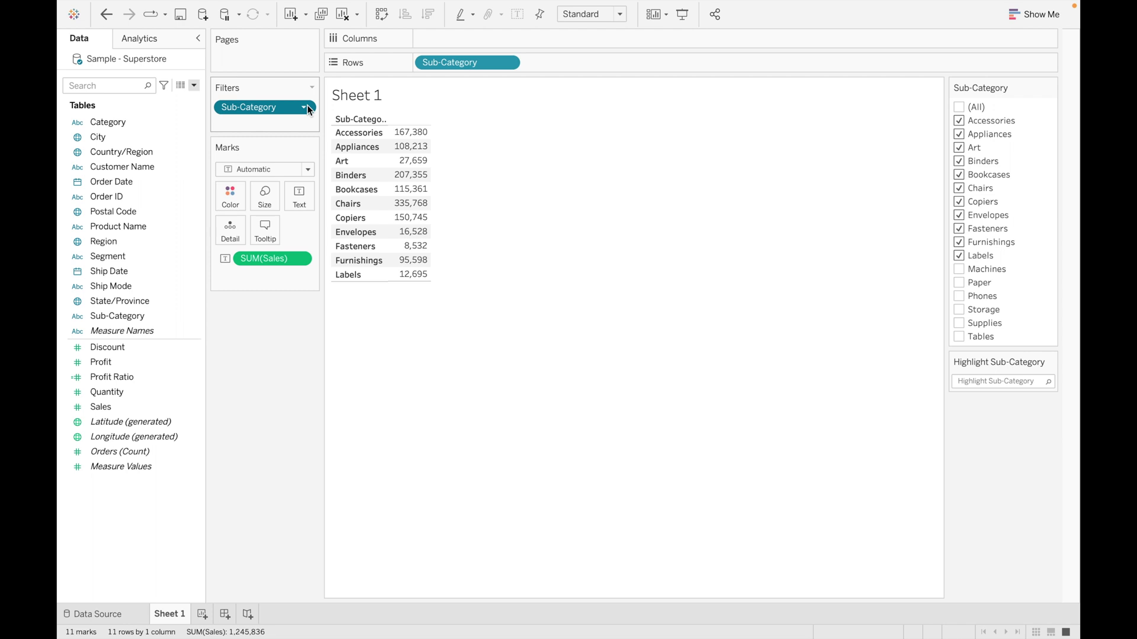
Step: Edit the Sub-Category filter so that only Labels is selected and set to be excluded
{"action": "left_click", "coordinate": [303, 109]}
{"action": "left_click", "coordinate": [283, 123]}
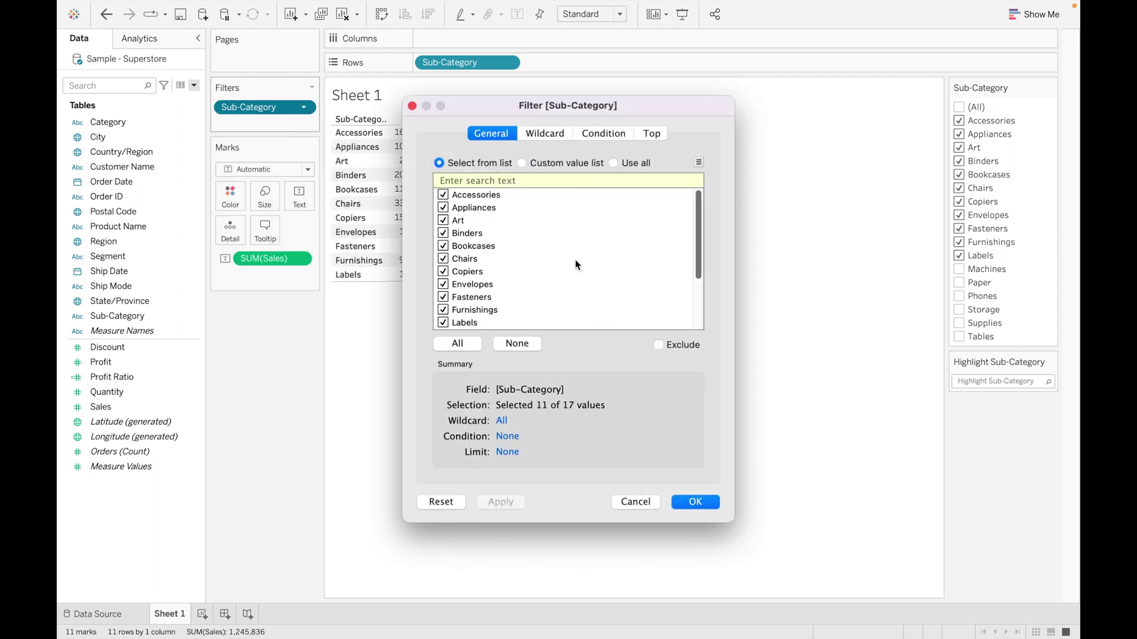
{"action": "left_click", "coordinate": [458, 344]}
{"action": "scroll", "coordinate": [530, 250], "scroll_direction": "up", "scroll_amount": 3}
{"action": "left_click", "coordinate": [514, 345]}
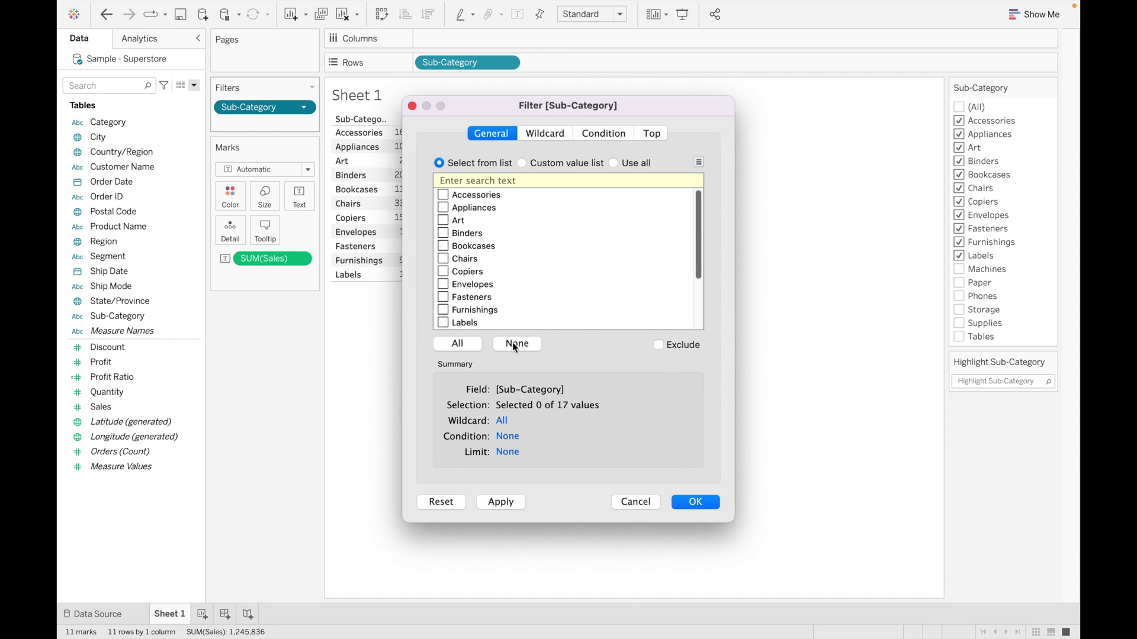
{"action": "left_click", "coordinate": [443, 323]}
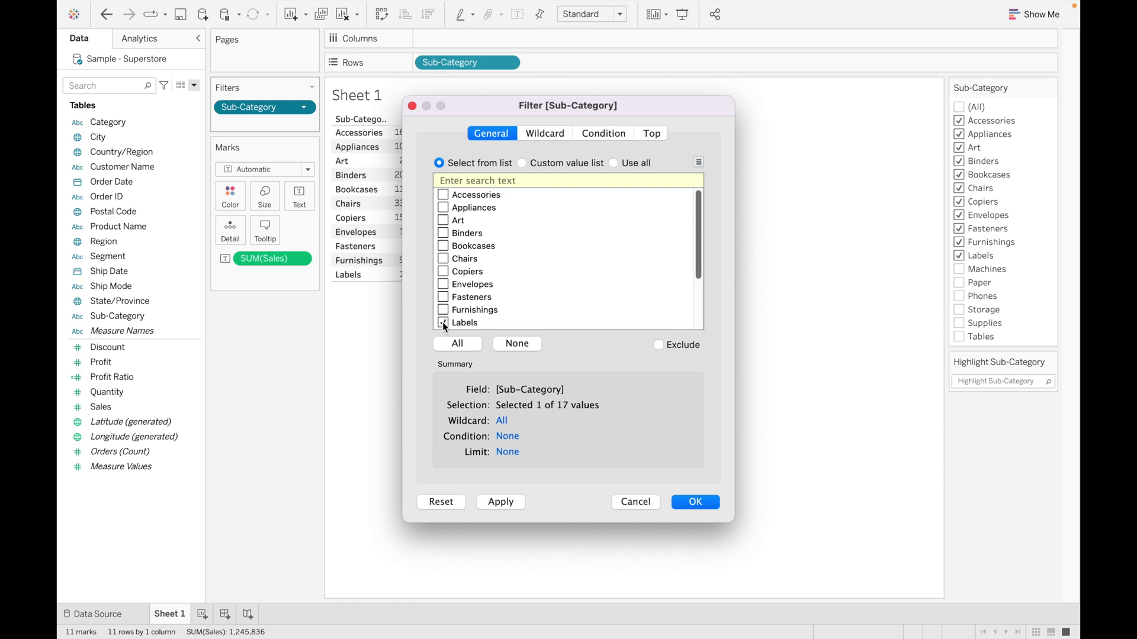
{"action": "left_click", "coordinate": [663, 345]}
{"action": "left_click", "coordinate": [707, 504]}
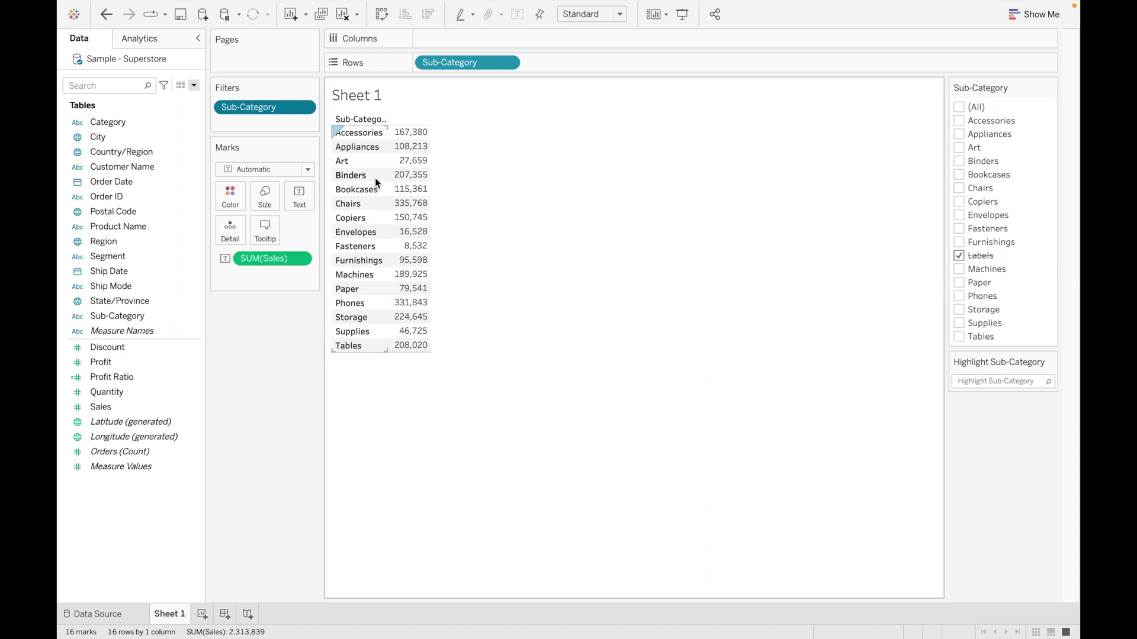
Step: Edit the Sub-Category filter to include only Labels by turning off Exclude, and apply it
{"action": "left_click", "coordinate": [302, 107]}
{"action": "left_click", "coordinate": [287, 123]}
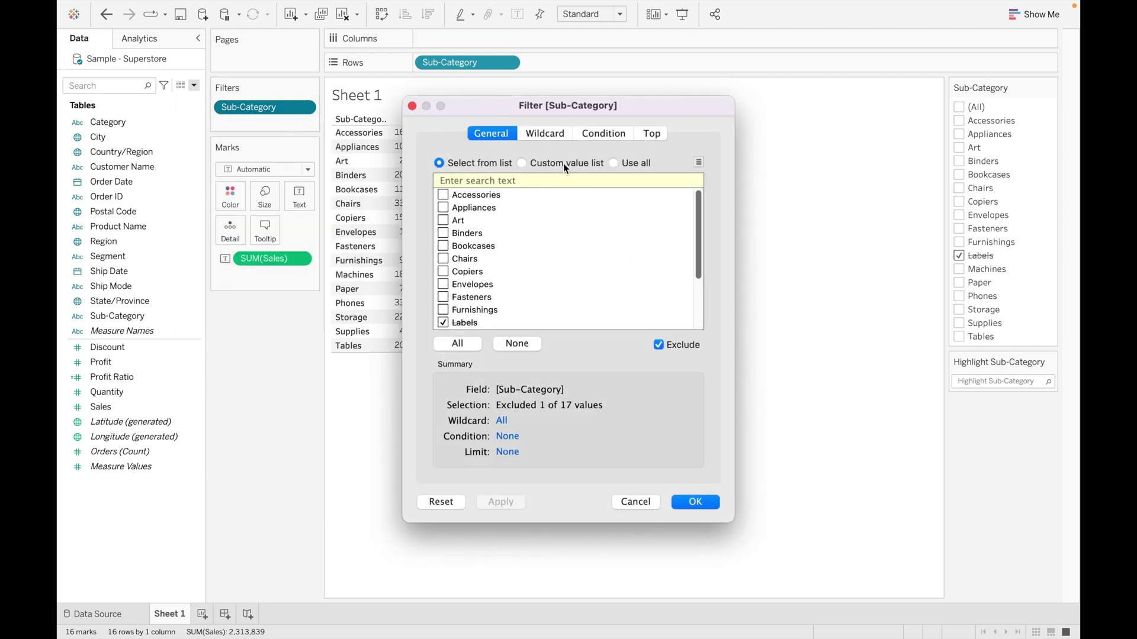
{"action": "left_click", "coordinate": [659, 343]}
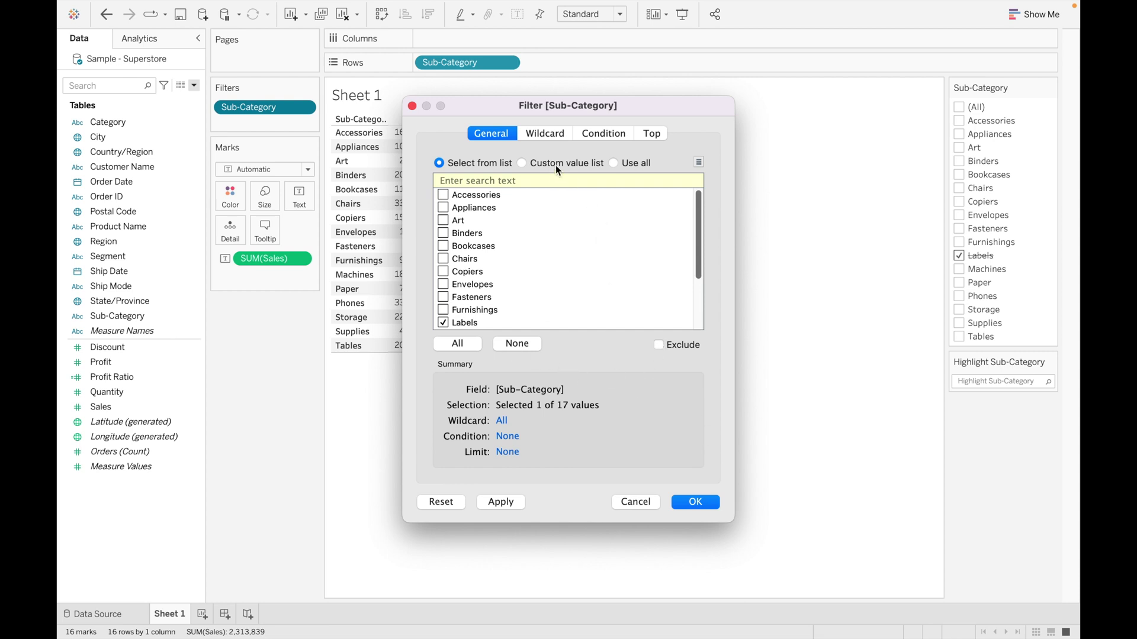
{"action": "left_click", "coordinate": [512, 505]}
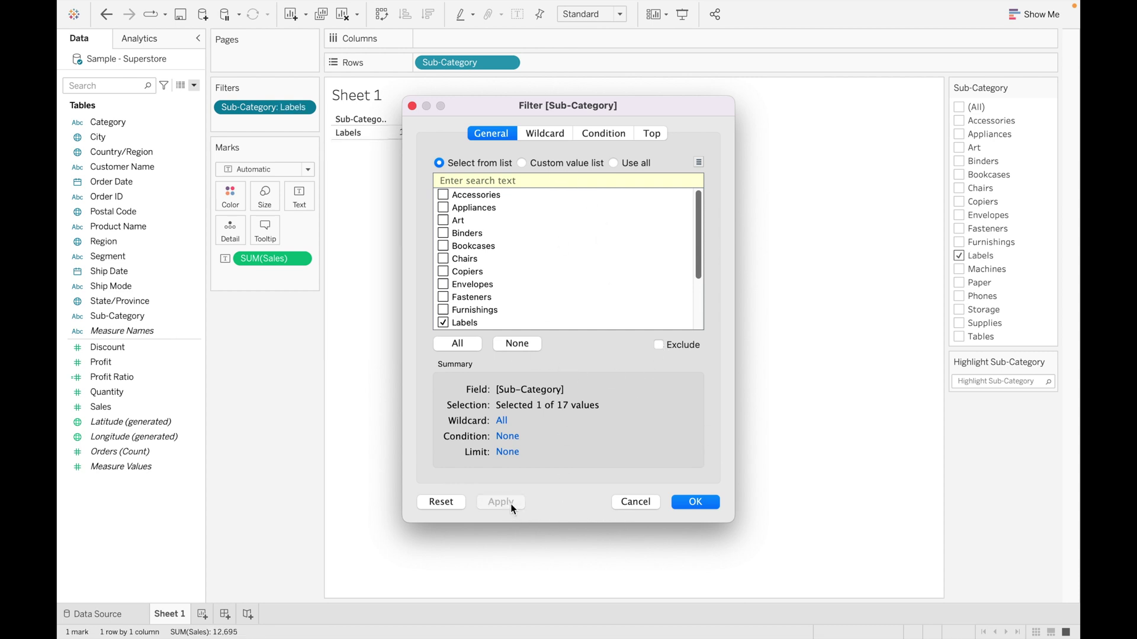
Step: Select all sub-categories in the filter settings and apply the change
{"action": "left_click", "coordinate": [461, 344]}
{"action": "left_click", "coordinate": [508, 507]}
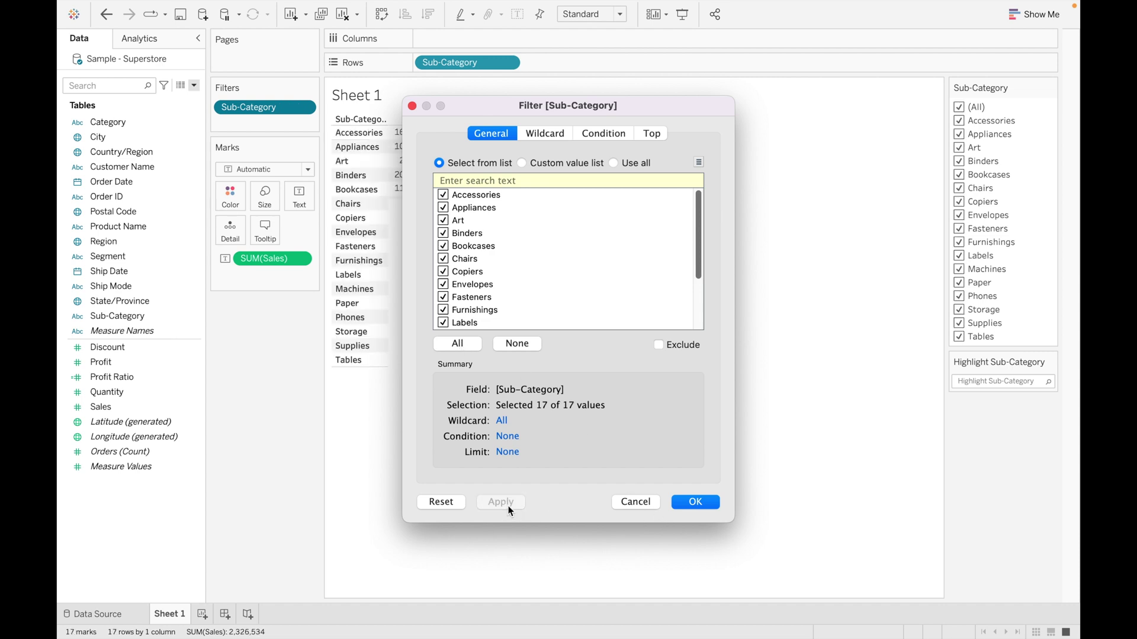
{"action": "left_click", "coordinate": [567, 163]}
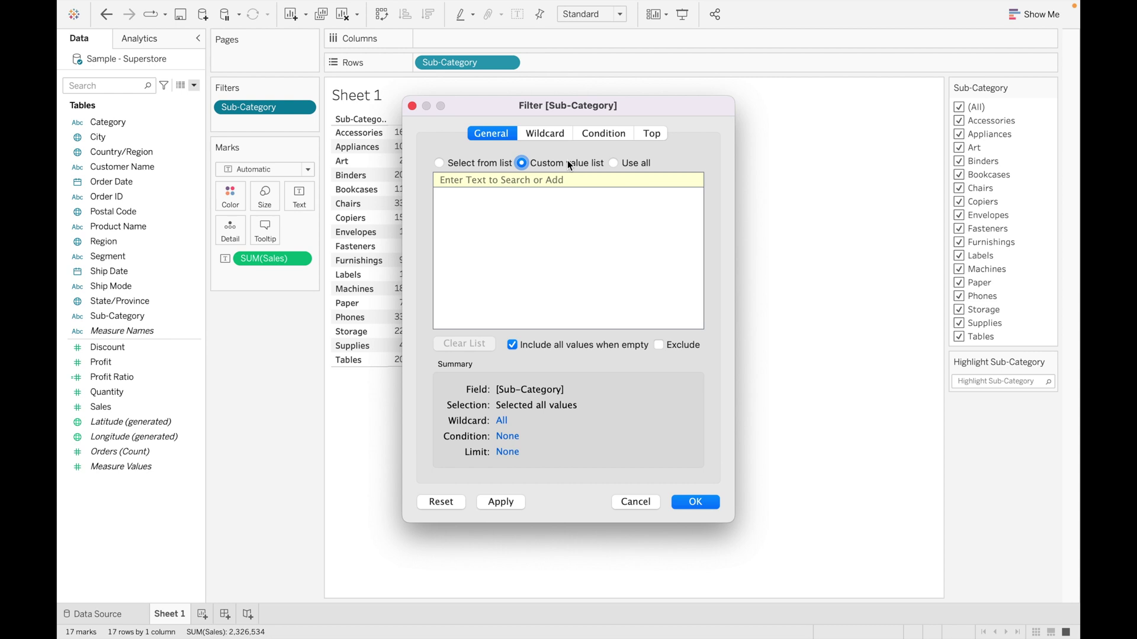
{"action": "left_click", "coordinate": [492, 163]}
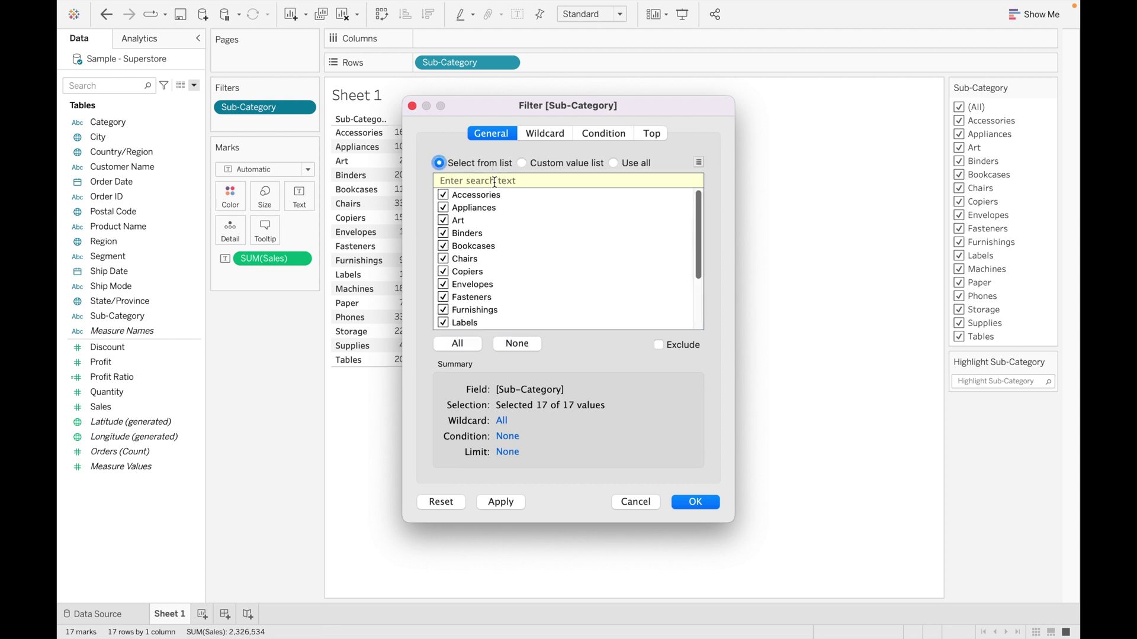
{"action": "scroll", "coordinate": [563, 245], "scroll_direction": "down", "scroll_amount": 3}
{"action": "scroll", "coordinate": [563, 245], "scroll_direction": "up", "scroll_amount": 3}
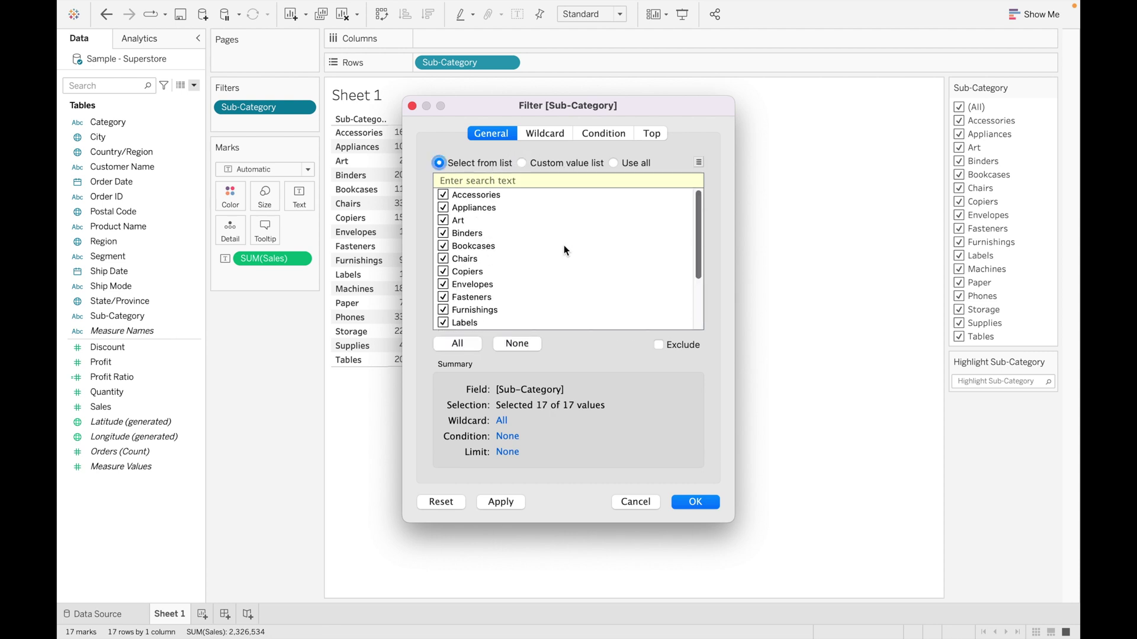
Step: Filter Sub-Category with a custom value list containing Art and Chairs
{"action": "left_click", "coordinate": [574, 158]}
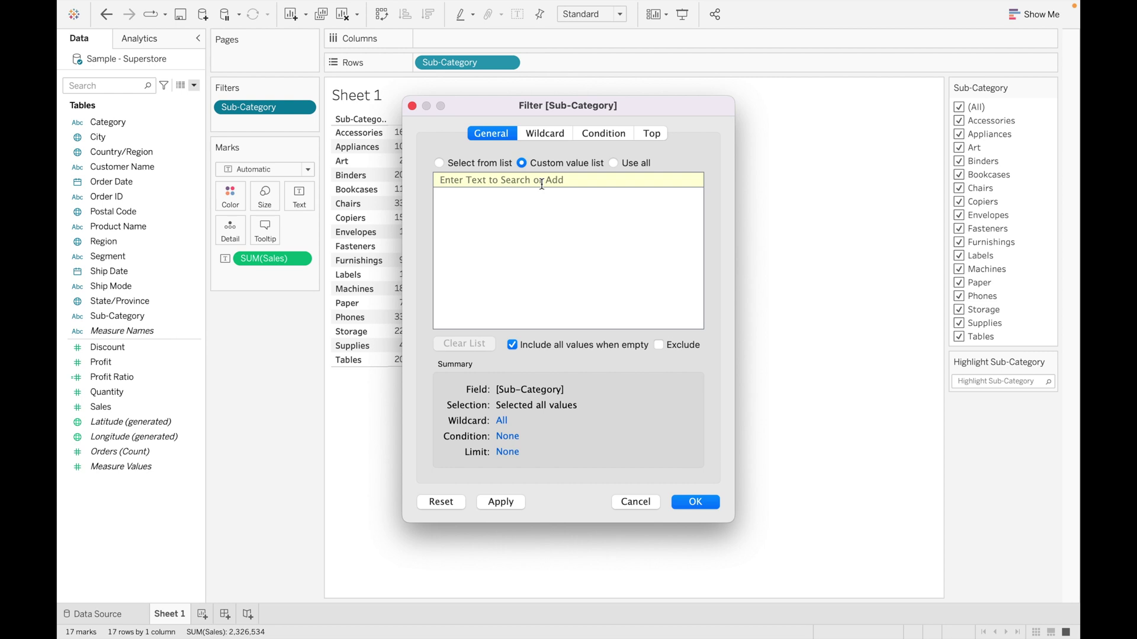
{"action": "type", "text": "Art"}
{"action": "left_click", "coordinate": [443, 194]}
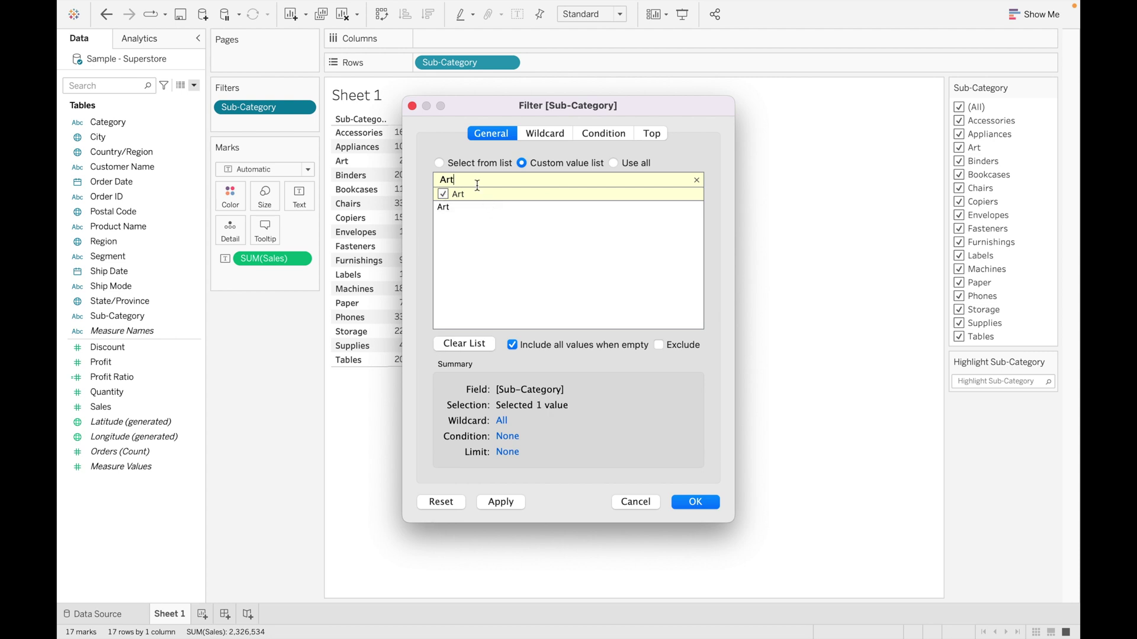
{"action": "key", "text": "BackSpace"}
{"action": "key", "text": "BackSpace"}
{"action": "key", "text": "BackSpace"}
{"action": "type", "text": "ch"}
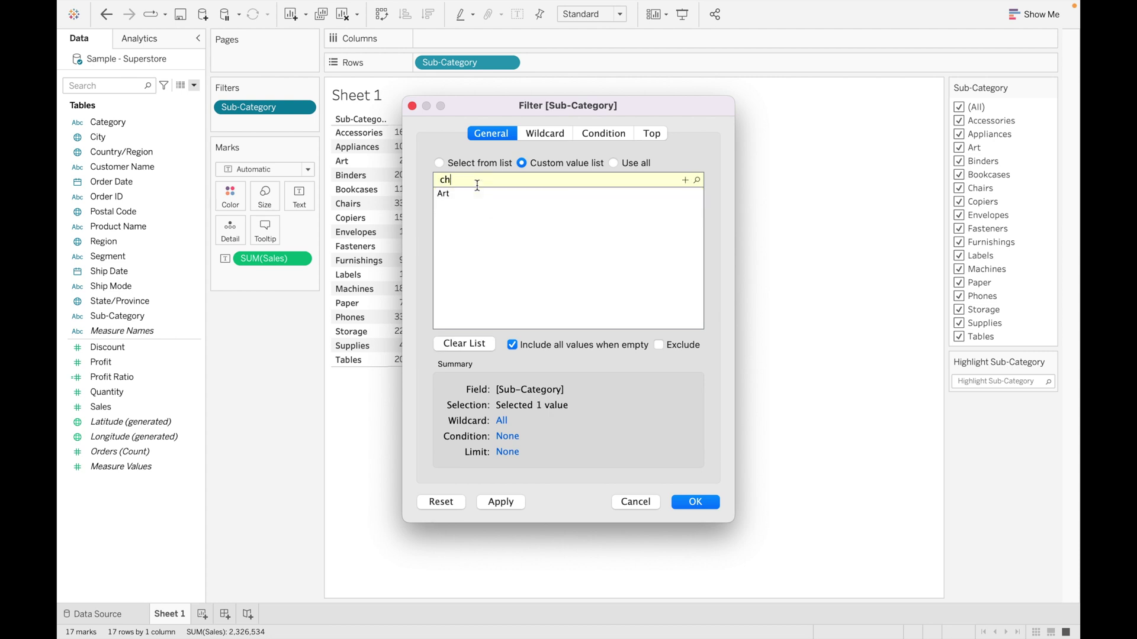
{"action": "type", "text": "arirs"}
{"action": "left_click", "coordinate": [444, 193]}
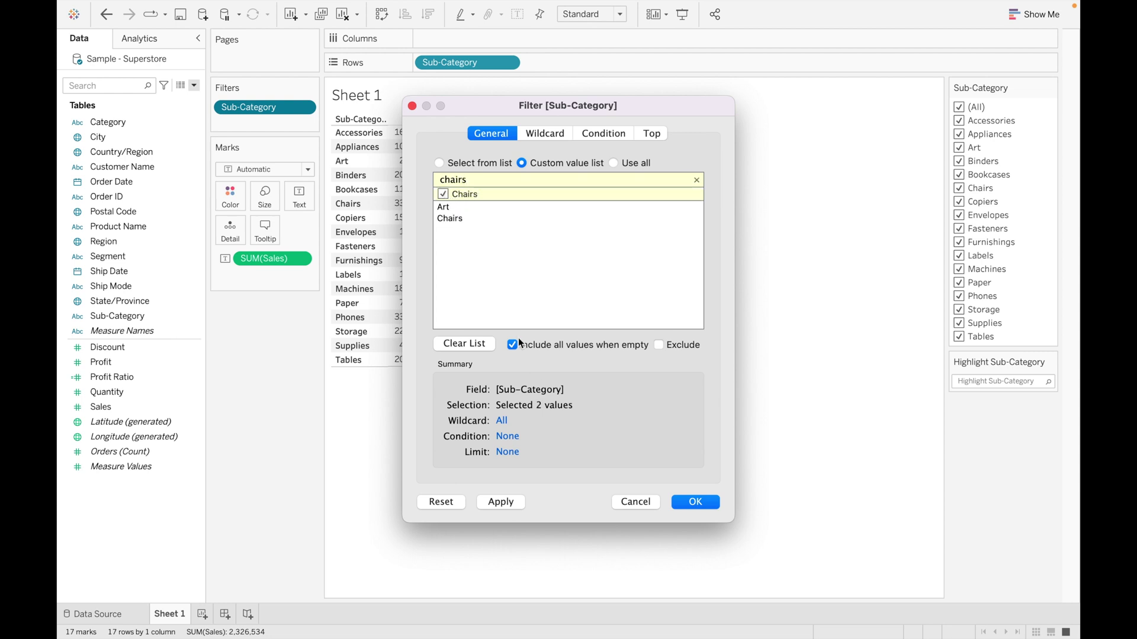
{"action": "left_click", "coordinate": [699, 503]}
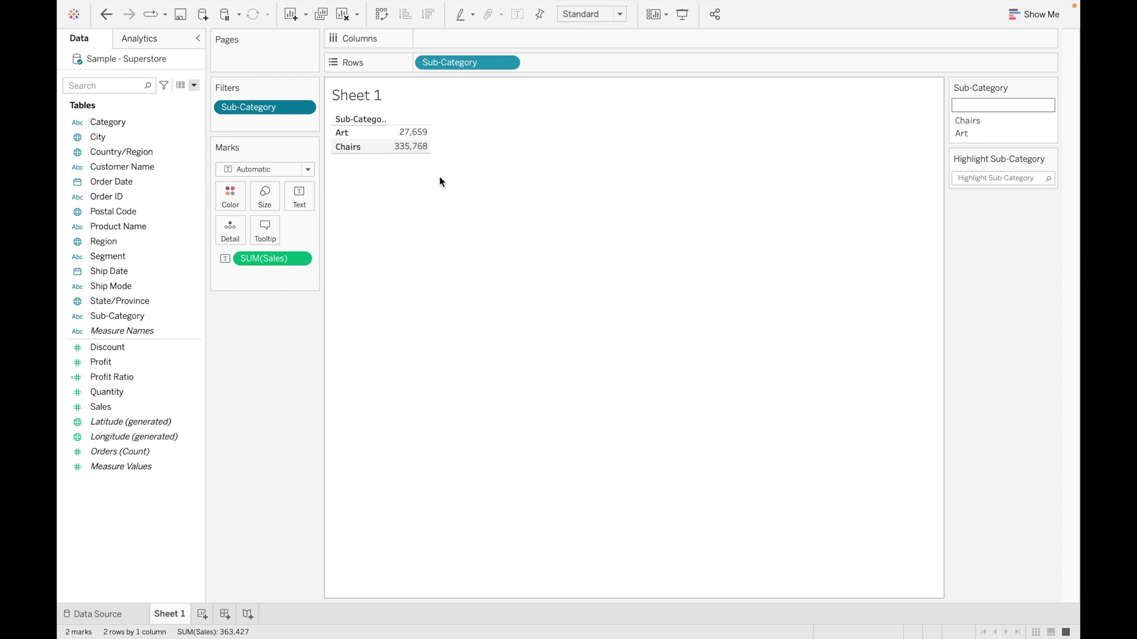
Step: Change the Sub-Category filter from the custom value list to Use all
{"action": "left_click", "coordinate": [304, 110]}
{"action": "left_click", "coordinate": [285, 129]}
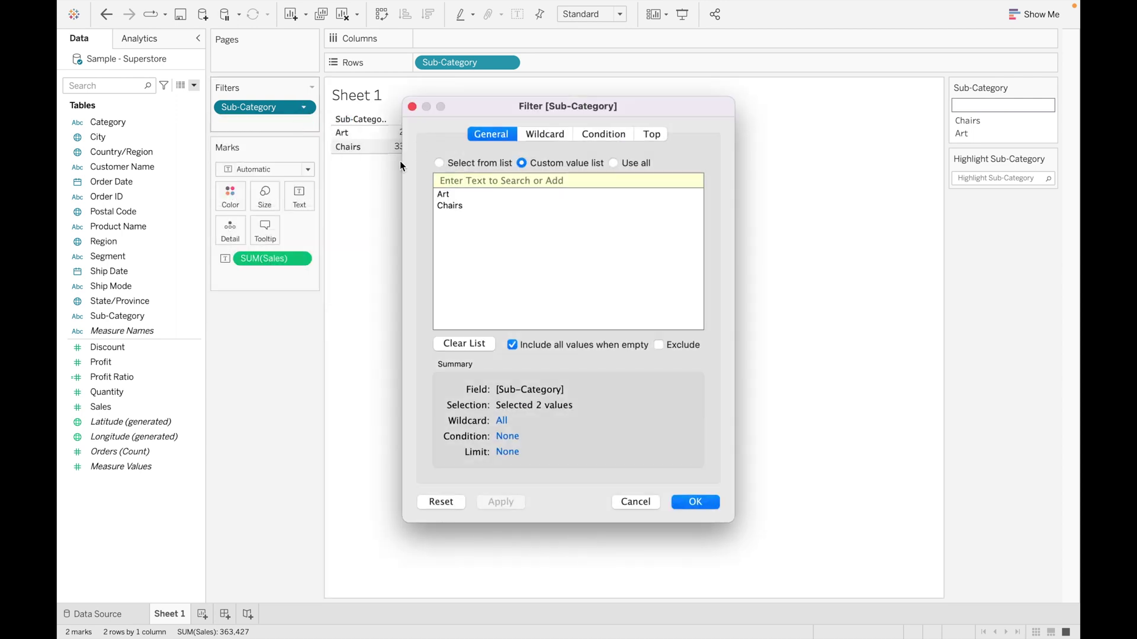
{"action": "left_click", "coordinate": [614, 163]}
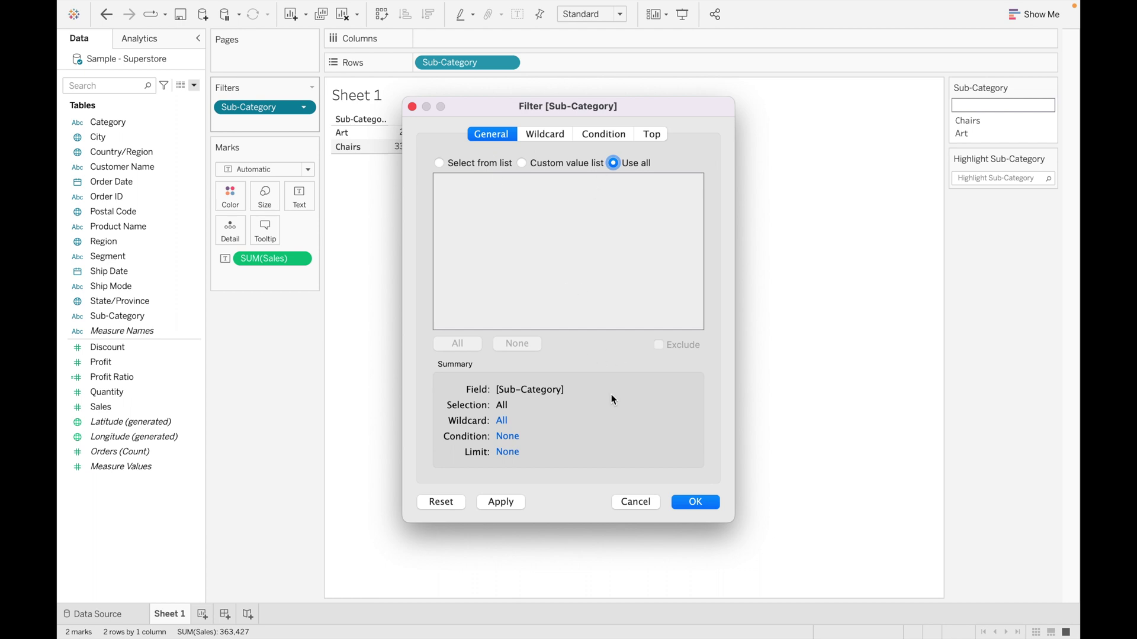
{"action": "left_click", "coordinate": [696, 501]}
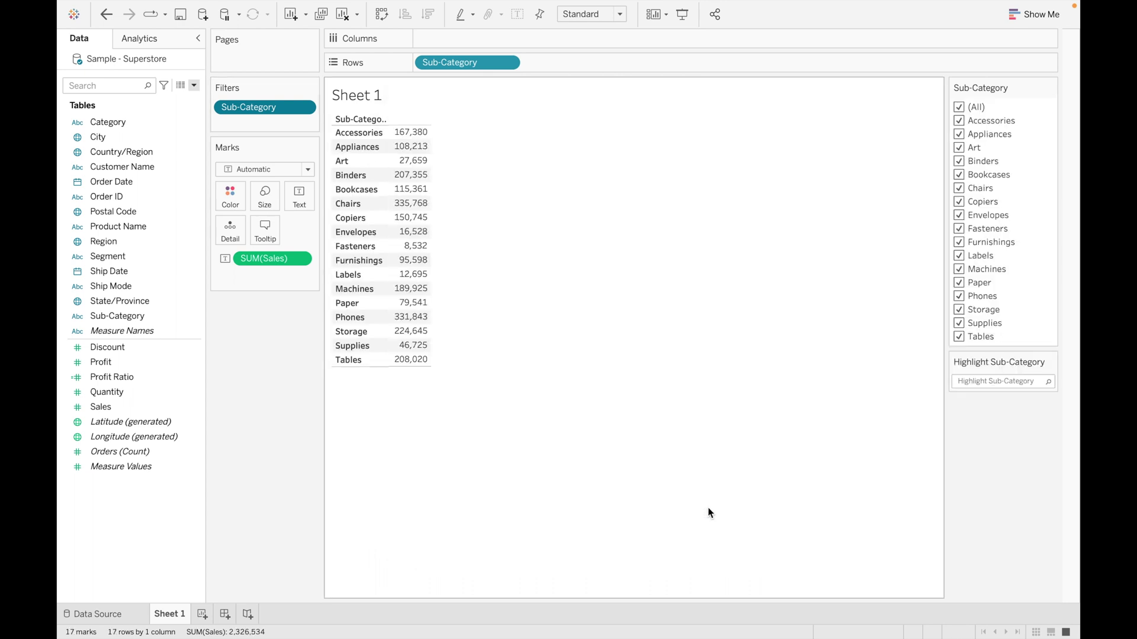
Step: Hide the Sub-Category highlighter from the view
{"action": "left_click", "coordinate": [306, 108]}
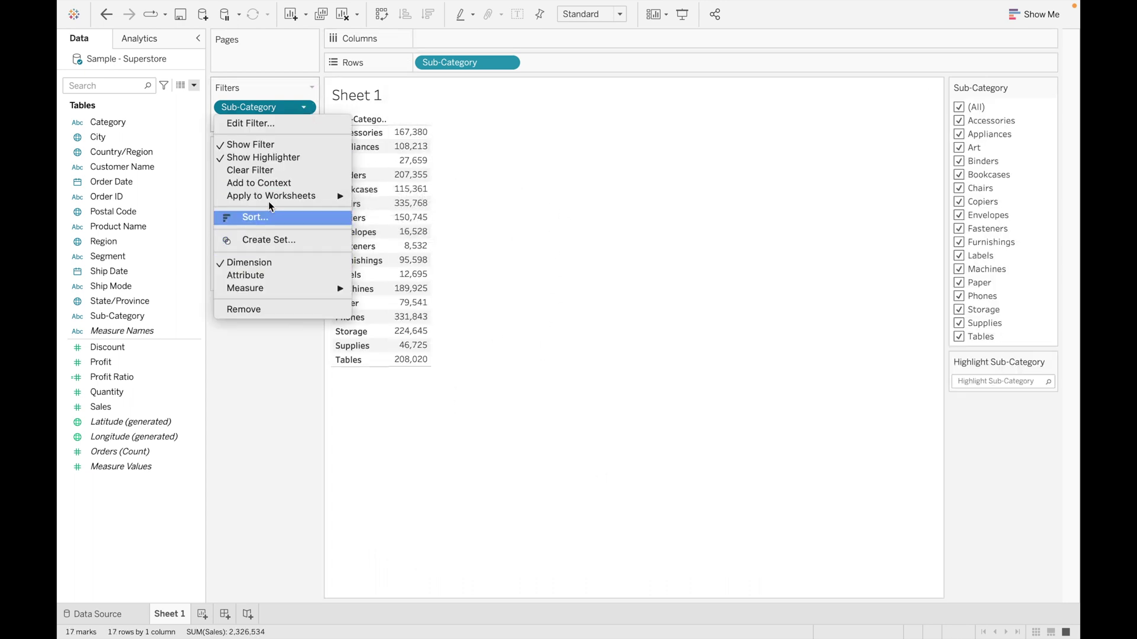
{"action": "left_click", "coordinate": [261, 162]}
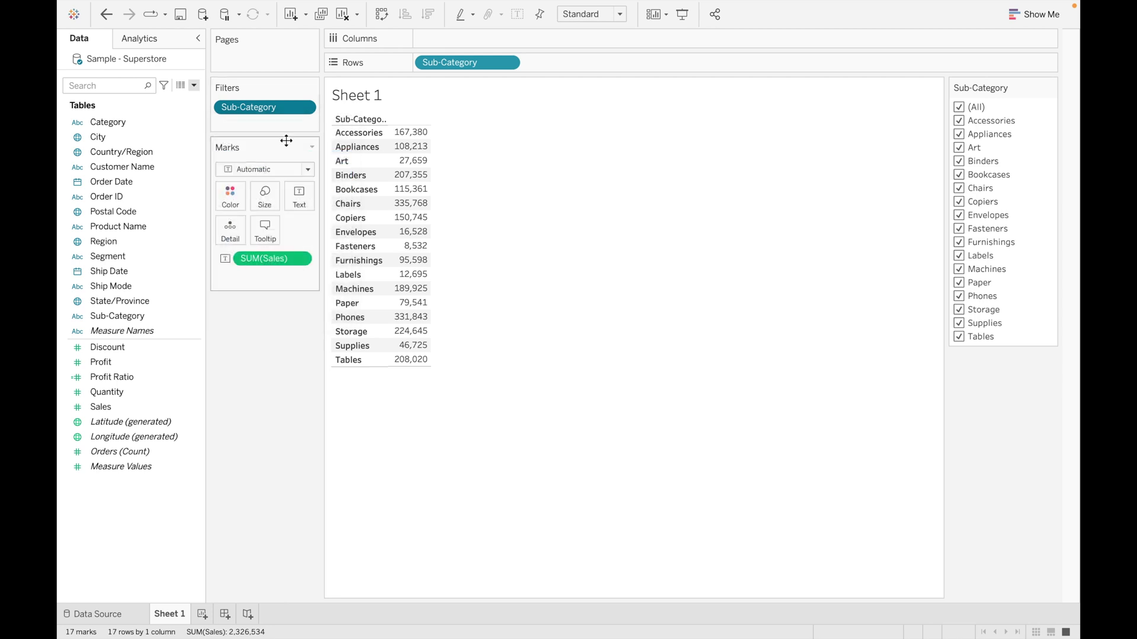
Step: Filter Sub-Category with a wildcard match so only values that start with "p" are kept
{"action": "left_click", "coordinate": [306, 108]}
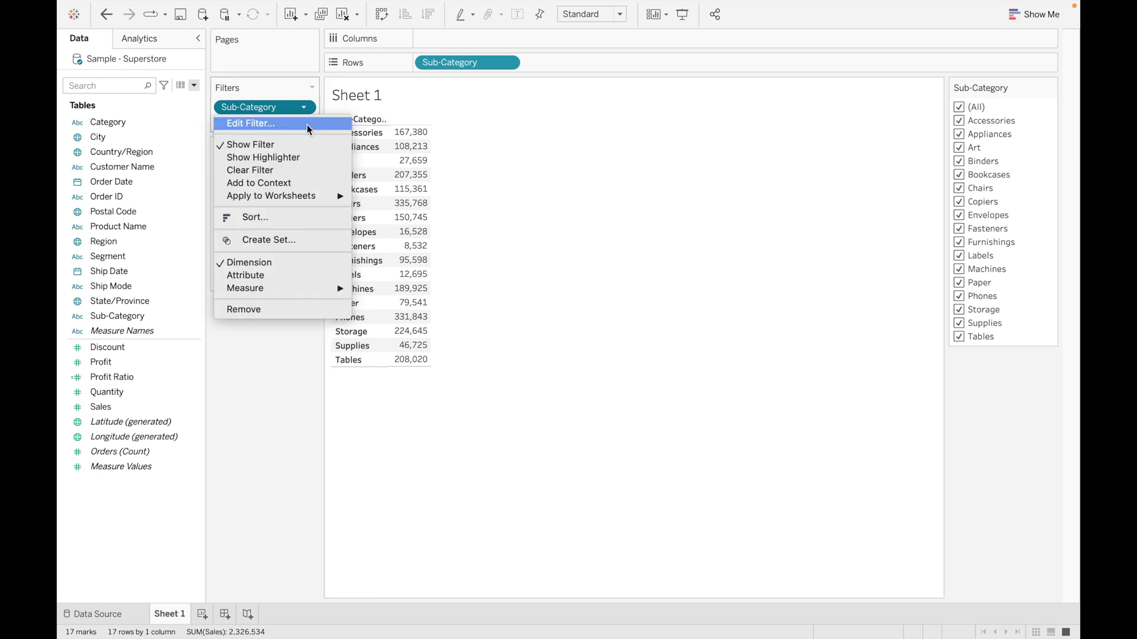
{"action": "left_click", "coordinate": [292, 125]}
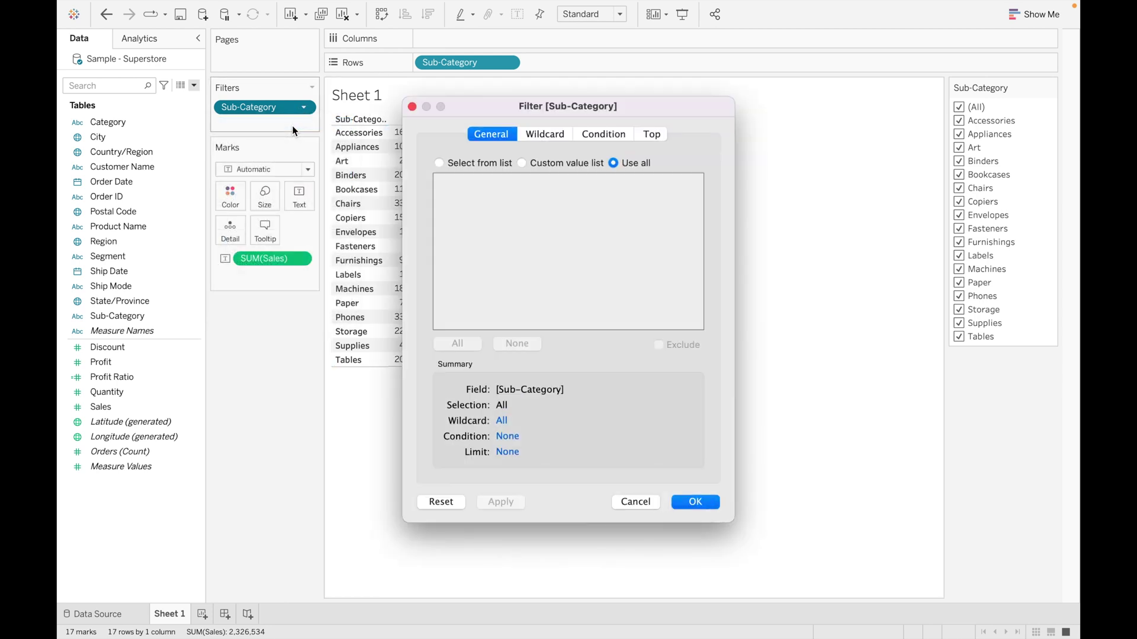
{"action": "left_click", "coordinate": [547, 134]}
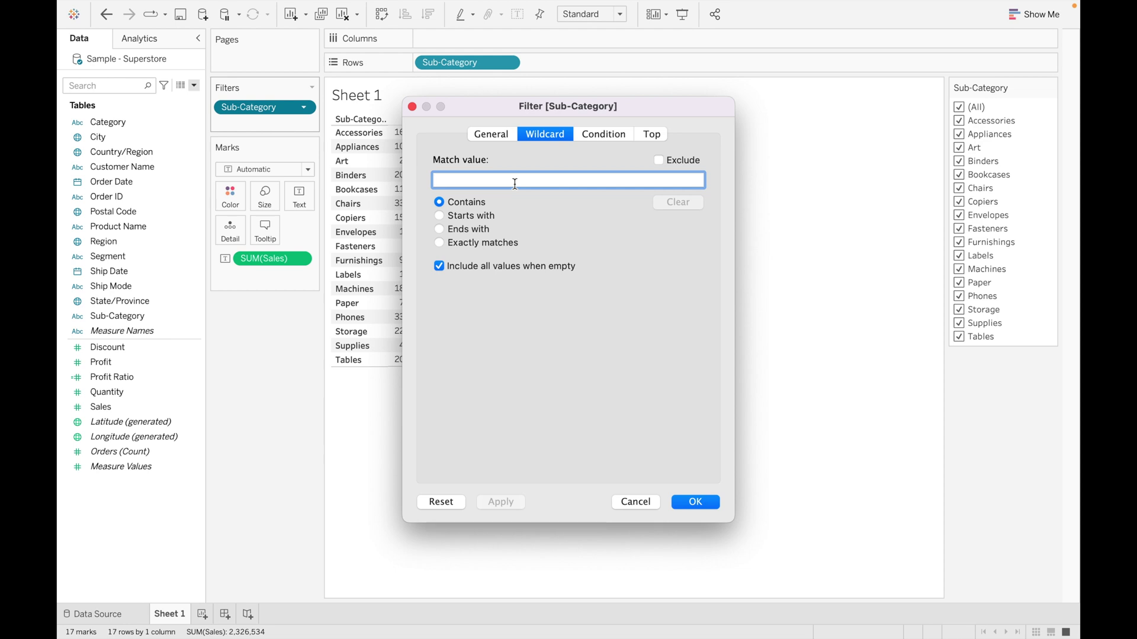
{"action": "left_click", "coordinate": [466, 219]}
{"action": "type", "text": "p"}
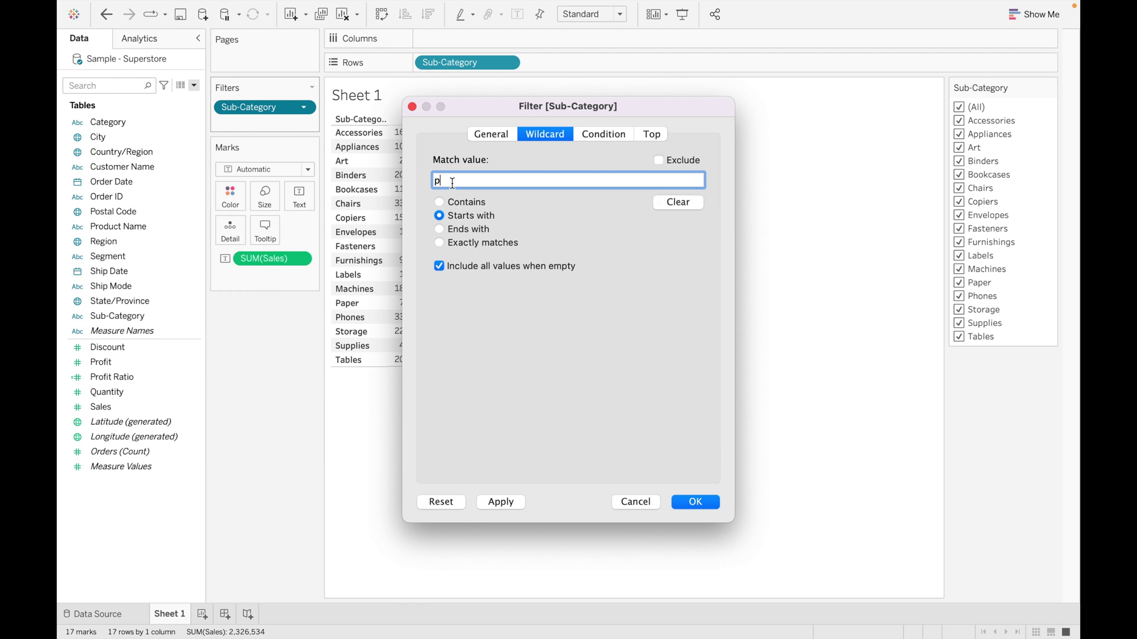
{"action": "left_click", "coordinate": [700, 504]}
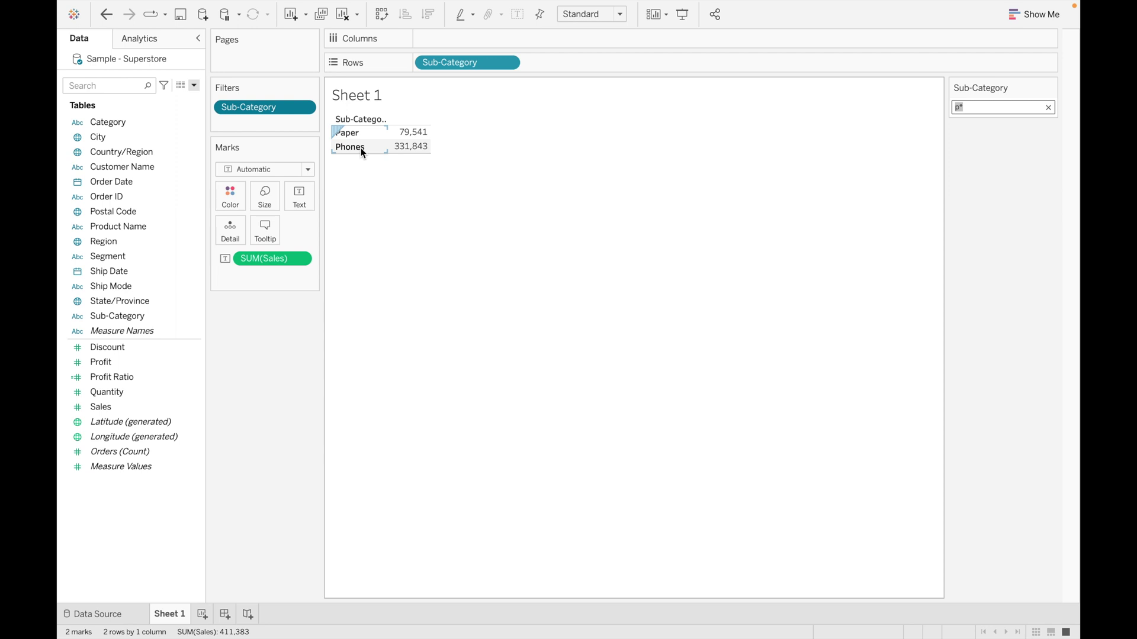
Step: Change the Sub-Category wildcard filter to keep only values that end with "r"
{"action": "left_click", "coordinate": [307, 111]}
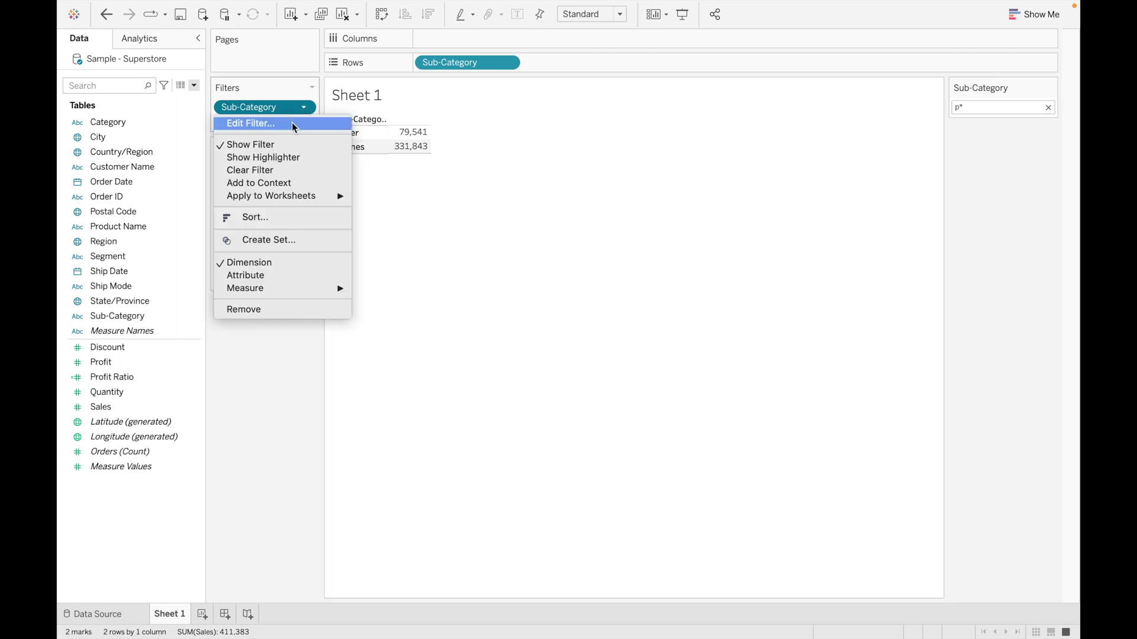
{"action": "left_click", "coordinate": [293, 123]}
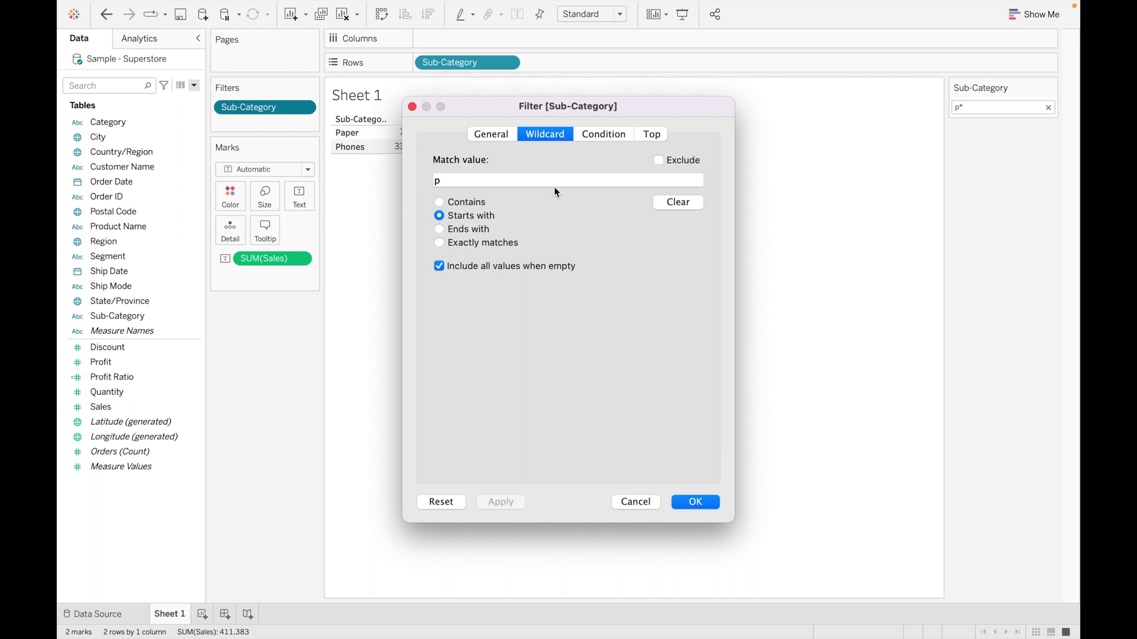
{"action": "key", "text": "BackSpace"}
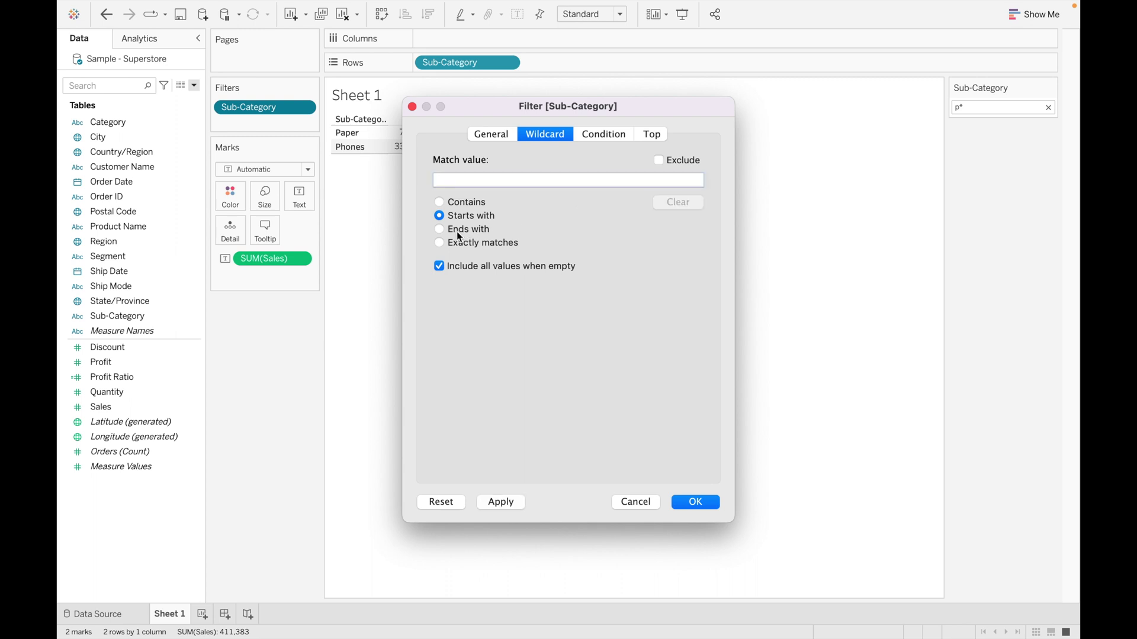
{"action": "left_click", "coordinate": [439, 230]}
{"action": "left_click", "coordinate": [438, 203]}
{"action": "type", "text": "r"}
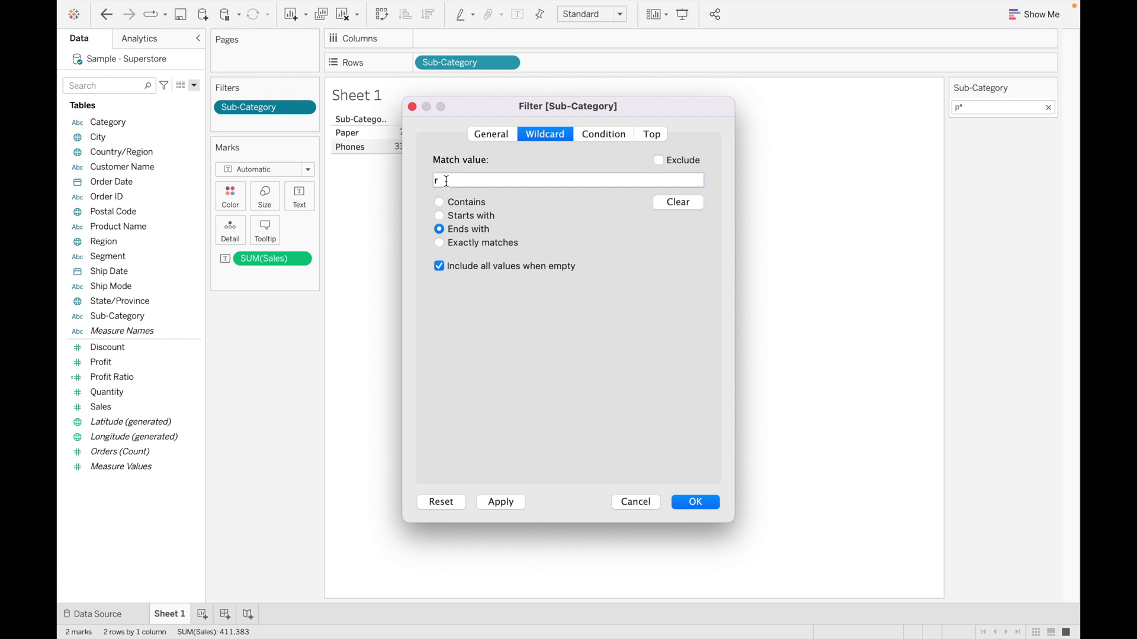
{"action": "key", "text": "Return"}
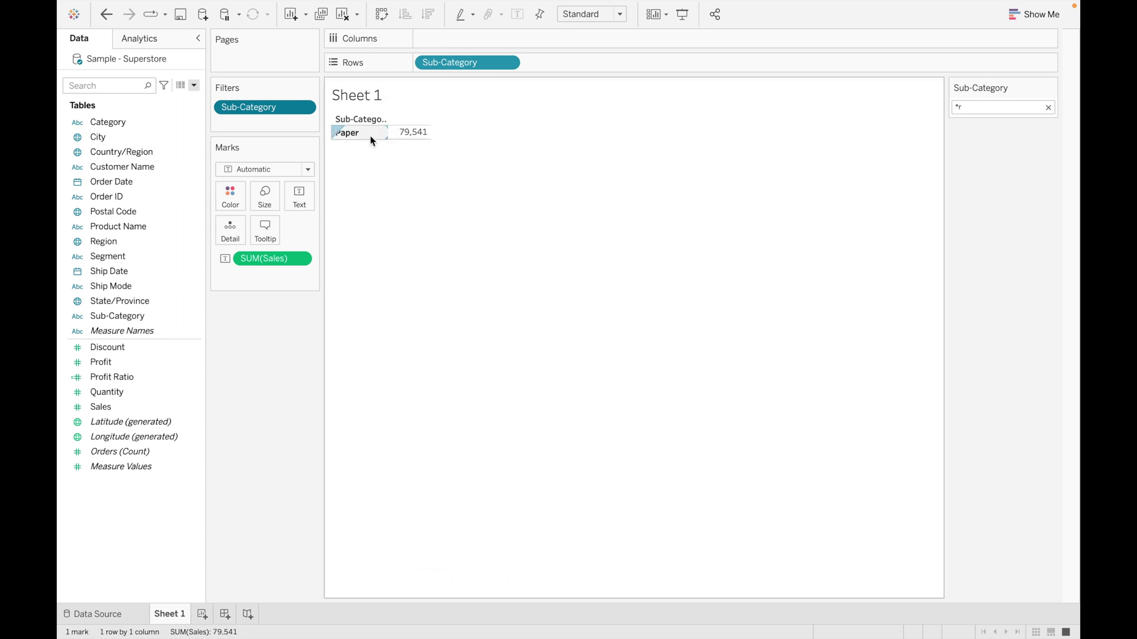
Step: Turn on Exclude in the Sub-Category wildcard filter so values ending with "r" are left out
{"action": "left_click", "coordinate": [305, 108]}
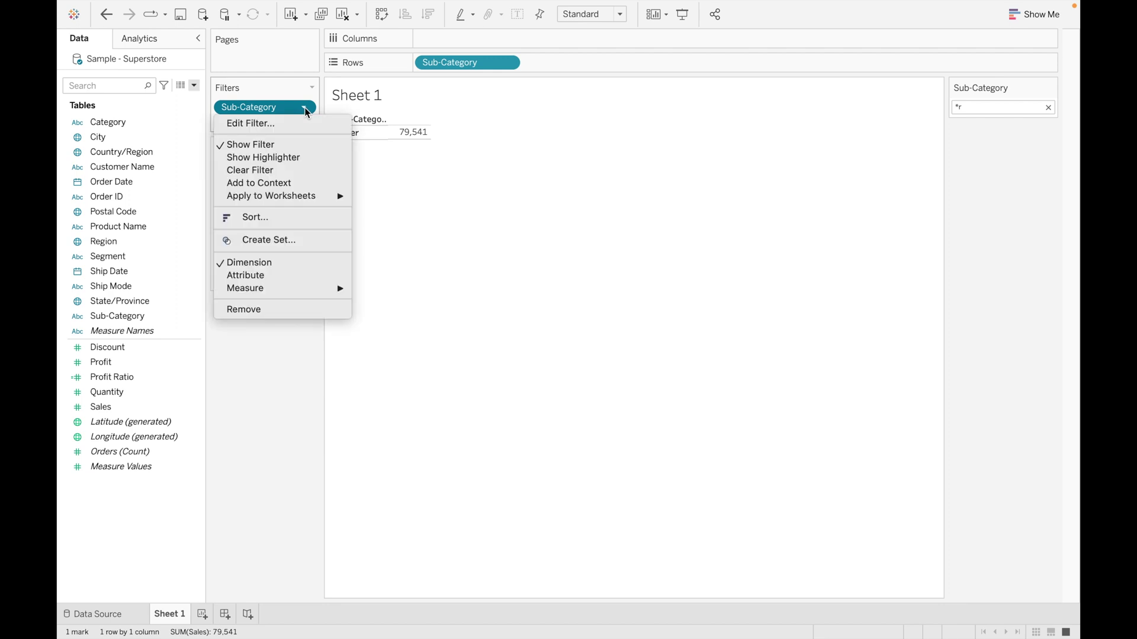
{"action": "left_click", "coordinate": [279, 124]}
{"action": "left_click", "coordinate": [469, 242]}
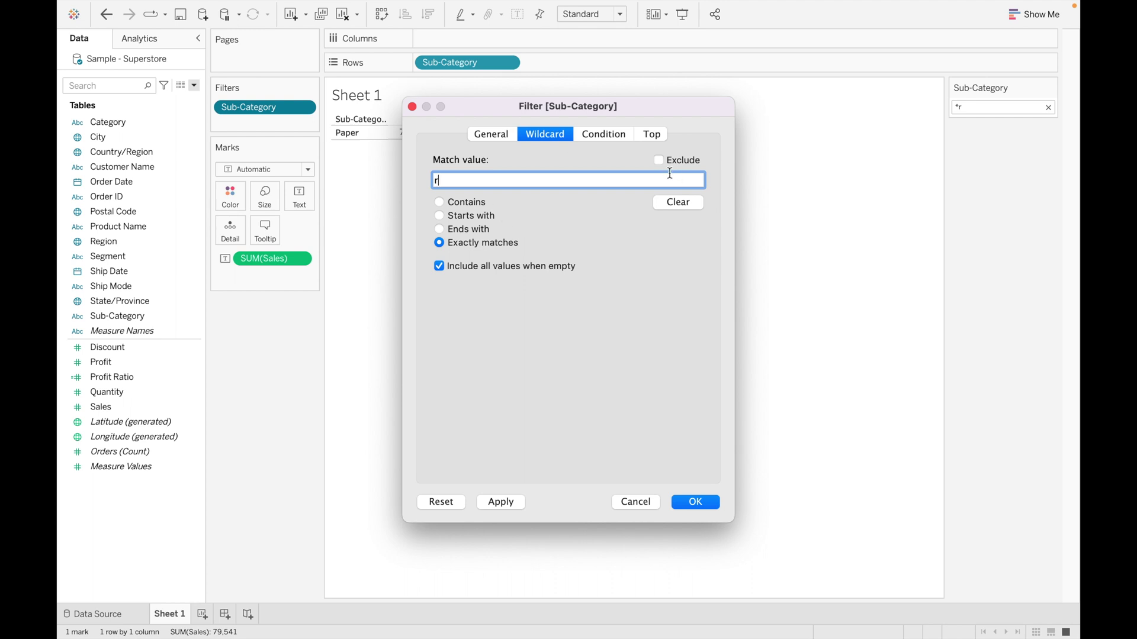
{"action": "left_click", "coordinate": [450, 233]}
{"action": "left_click", "coordinate": [659, 161]}
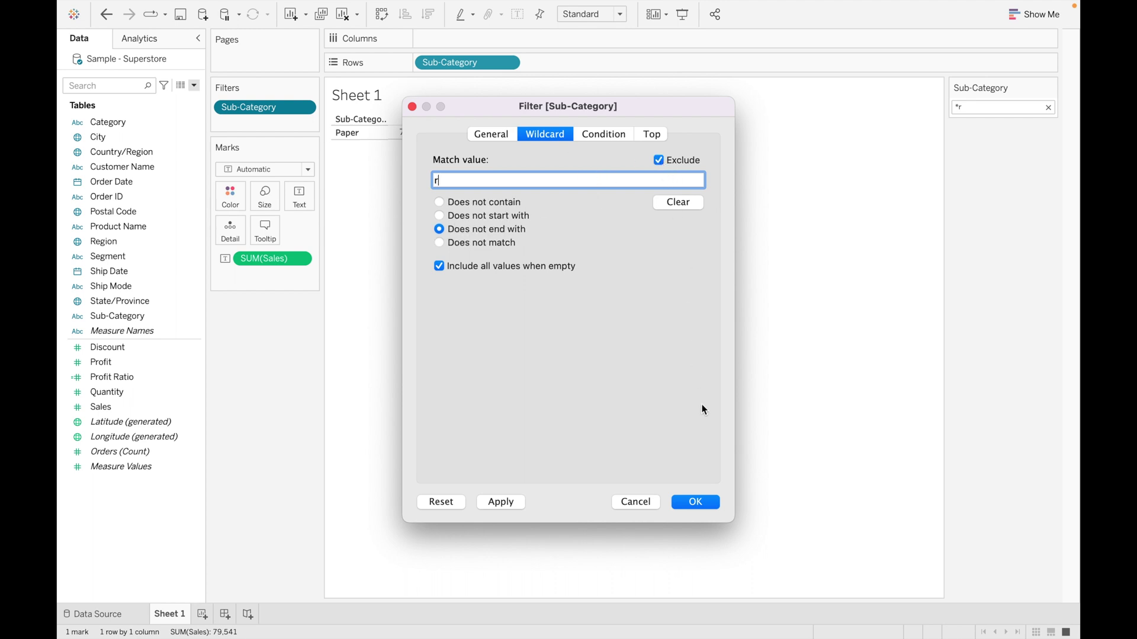
{"action": "left_click", "coordinate": [696, 502]}
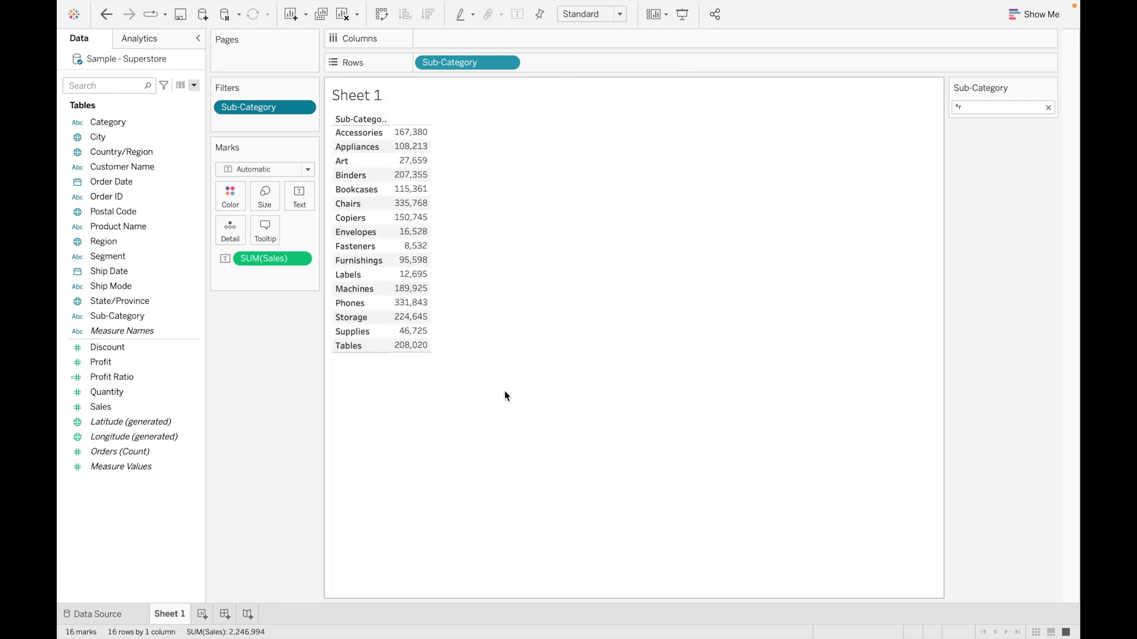
Step: Add a by-field condition to the Sub-Category filter requiring the sum of Sales to be greater than 0
{"action": "left_click", "coordinate": [304, 107]}
{"action": "left_click", "coordinate": [293, 129]}
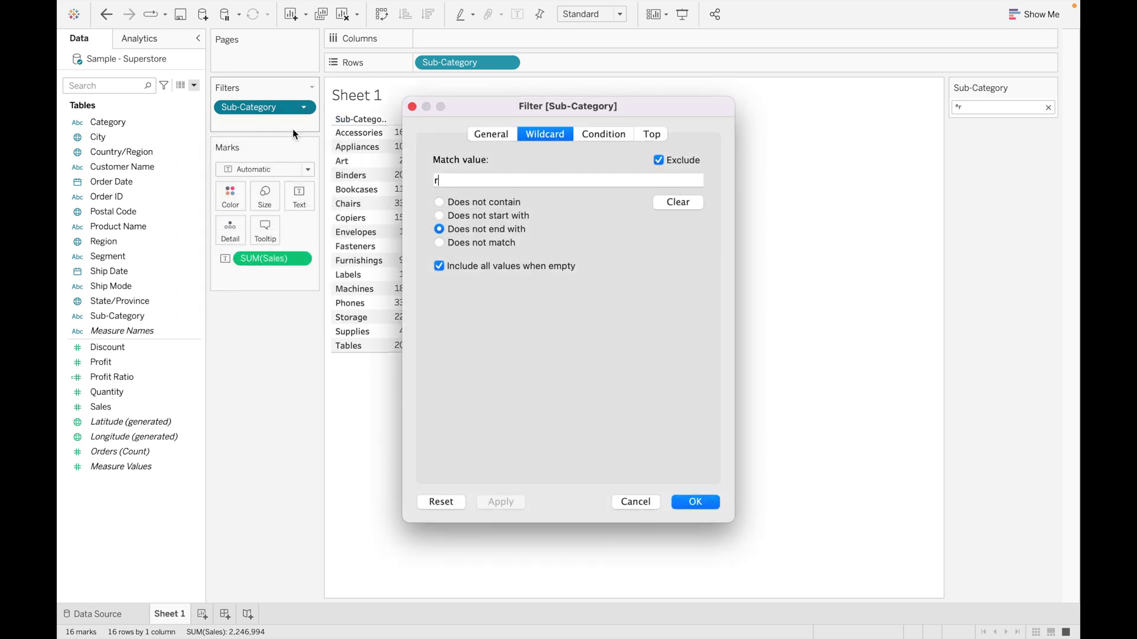
{"action": "left_click", "coordinate": [603, 134]}
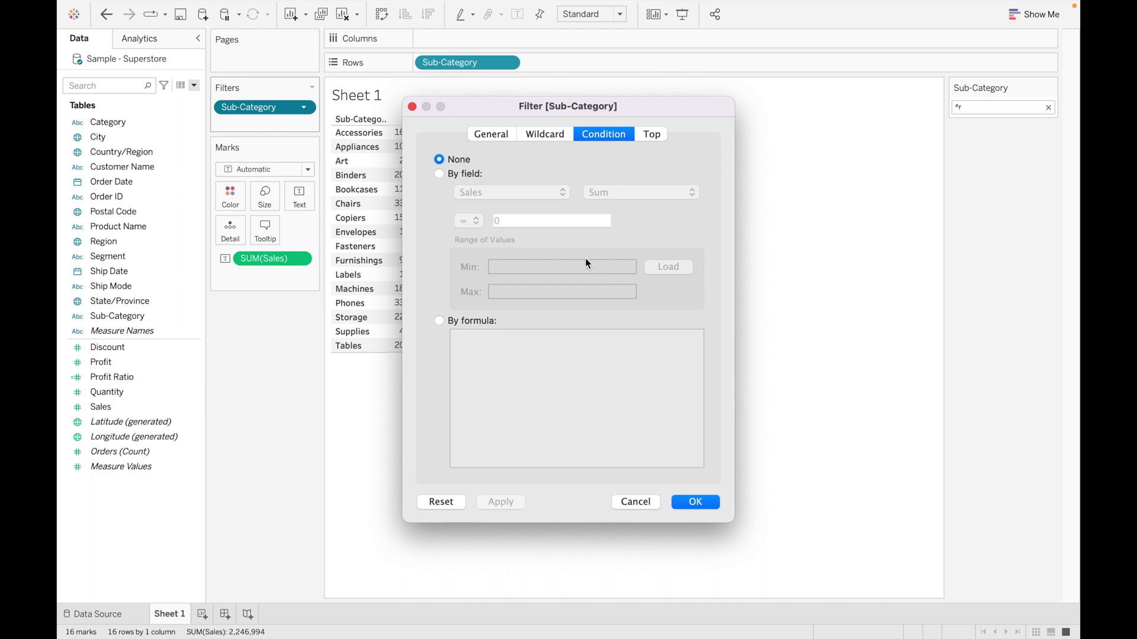
{"action": "left_click", "coordinate": [441, 173]}
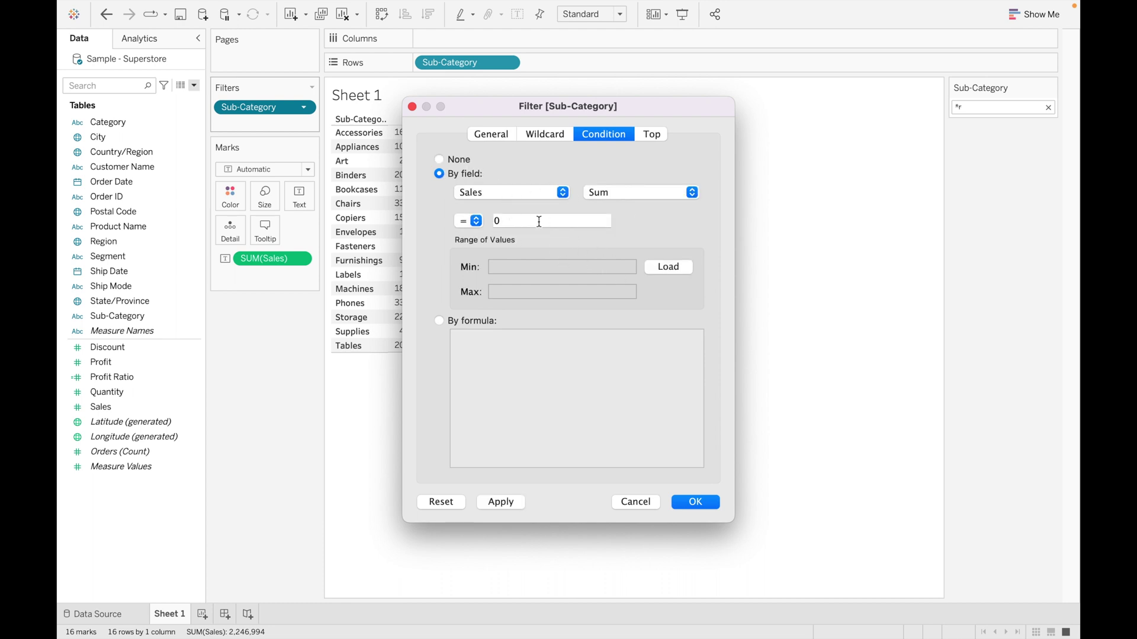
{"action": "left_click", "coordinate": [476, 220]}
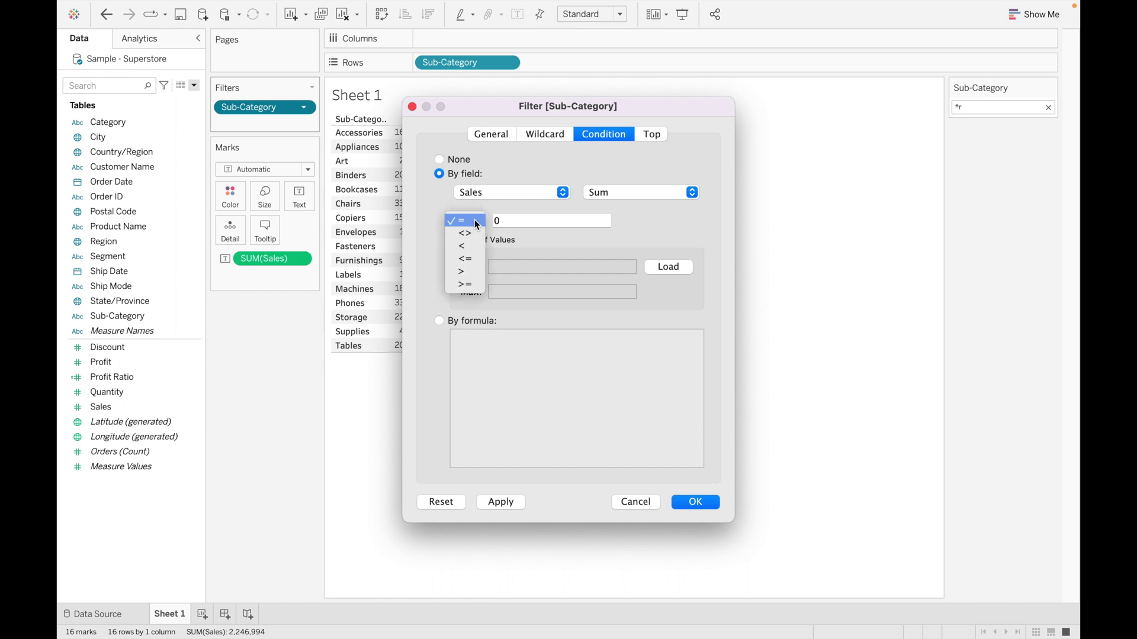
{"action": "left_click", "coordinate": [470, 272]}
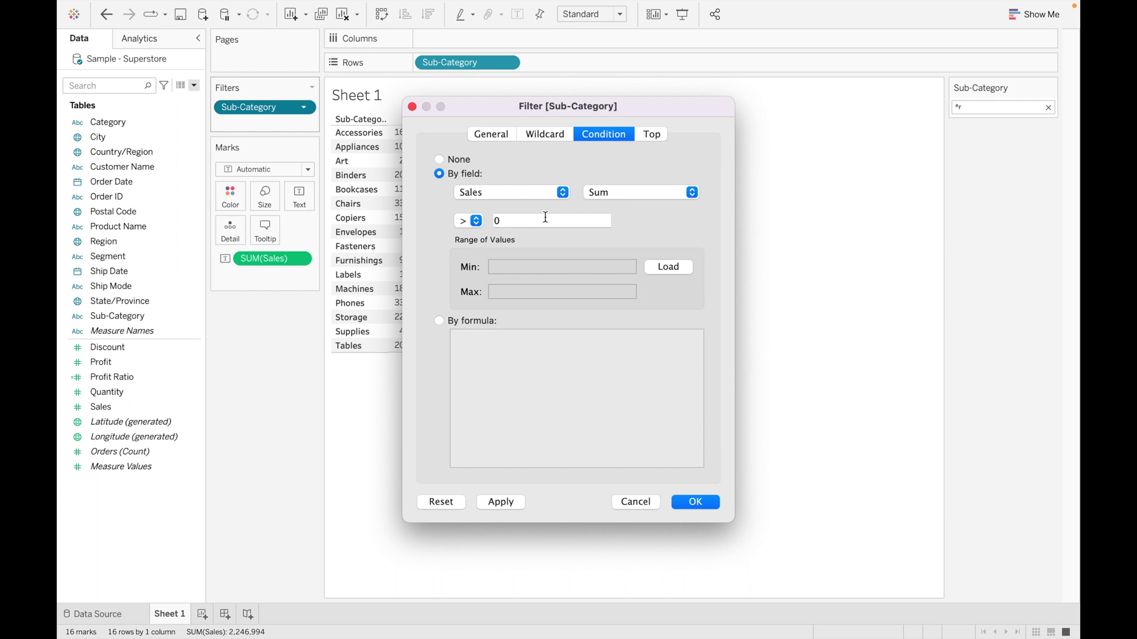
{"action": "left_click", "coordinate": [696, 503]}
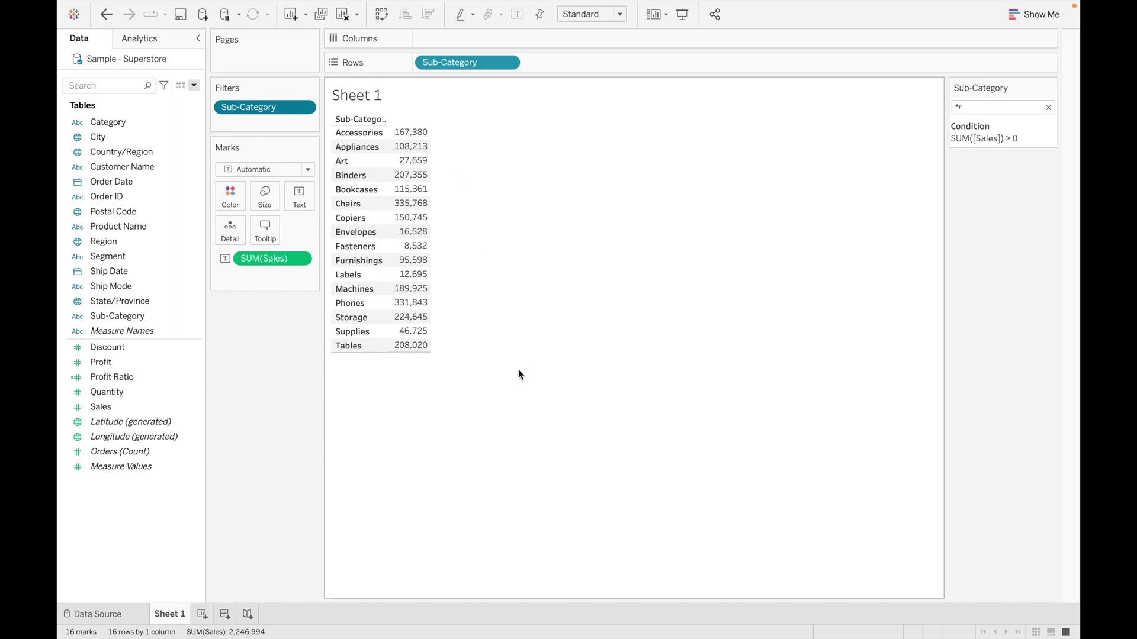
Step: Turn off Exclude in the Sub-Category wildcard filter, set the condition to None, and apply the changes
{"action": "left_click", "coordinate": [302, 108]}
{"action": "left_click", "coordinate": [289, 126]}
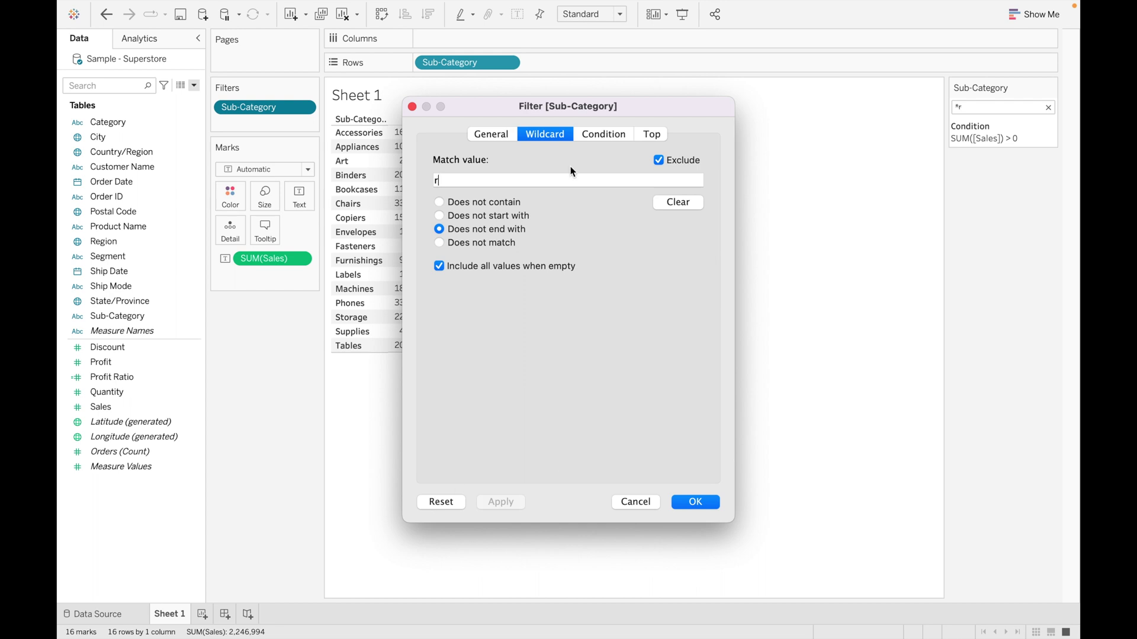
{"action": "left_click", "coordinate": [659, 159]}
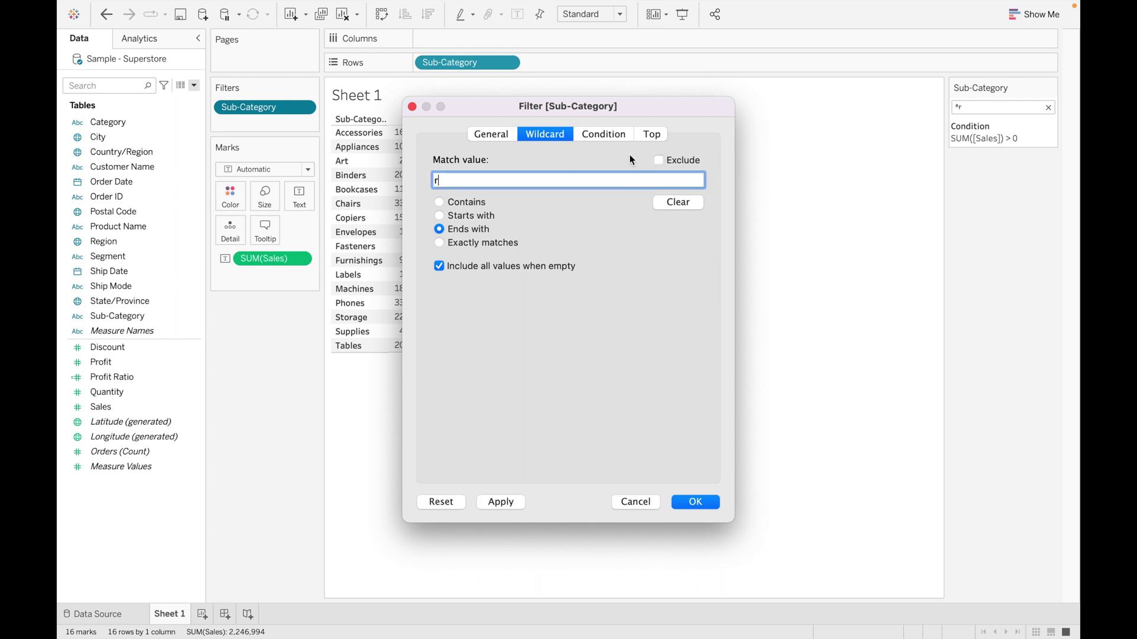
{"action": "left_click", "coordinate": [607, 133]}
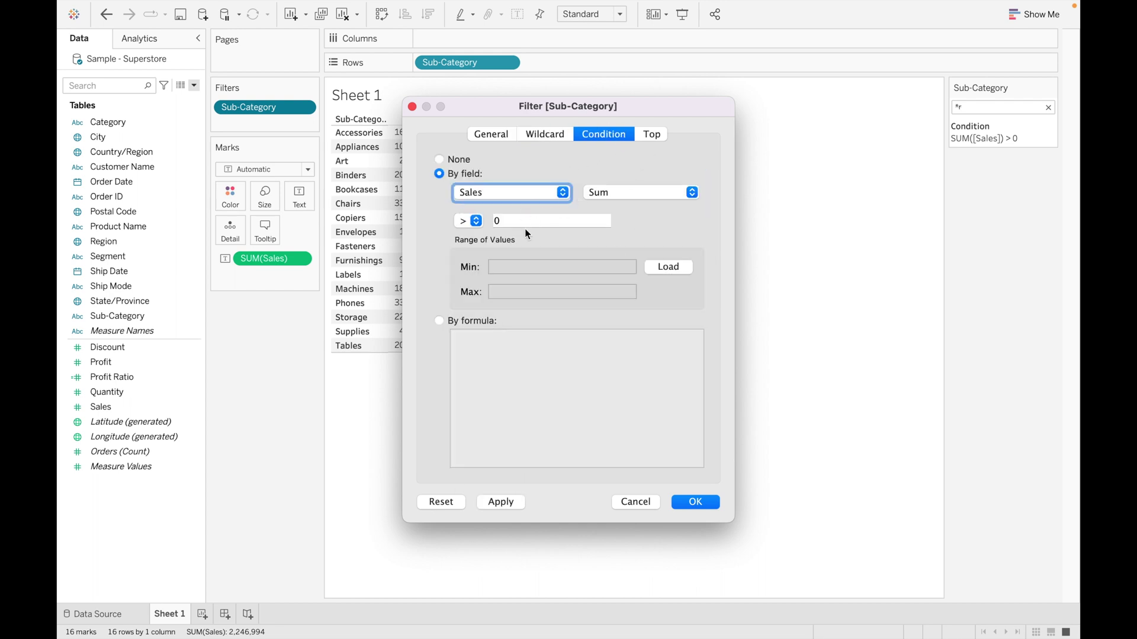
{"action": "left_click", "coordinate": [476, 223]}
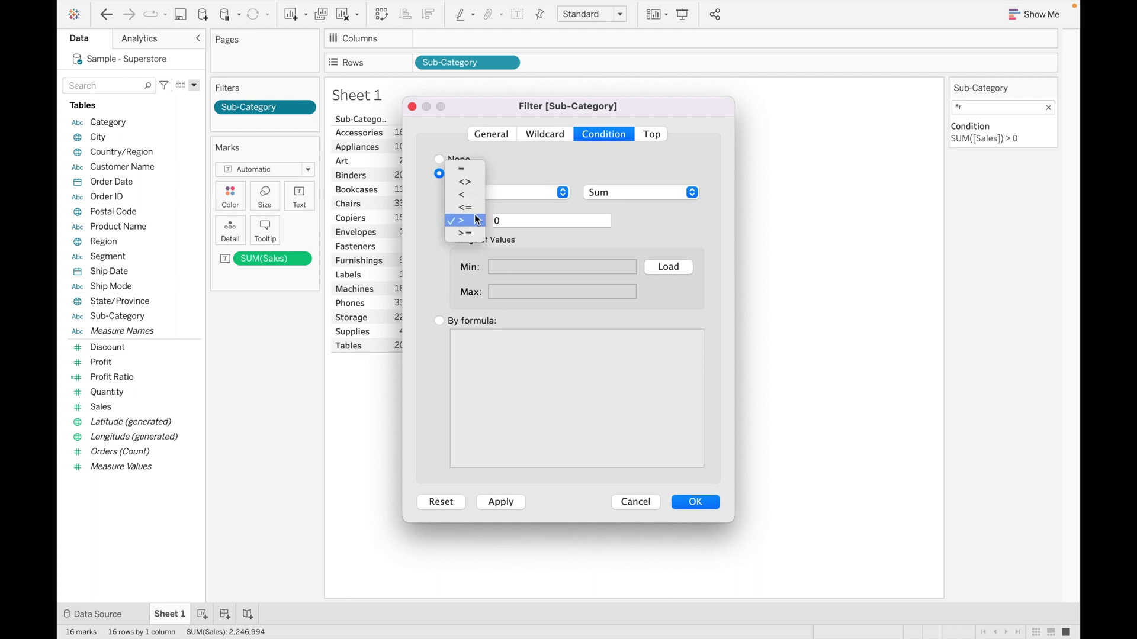
{"action": "left_click", "coordinate": [562, 371]}
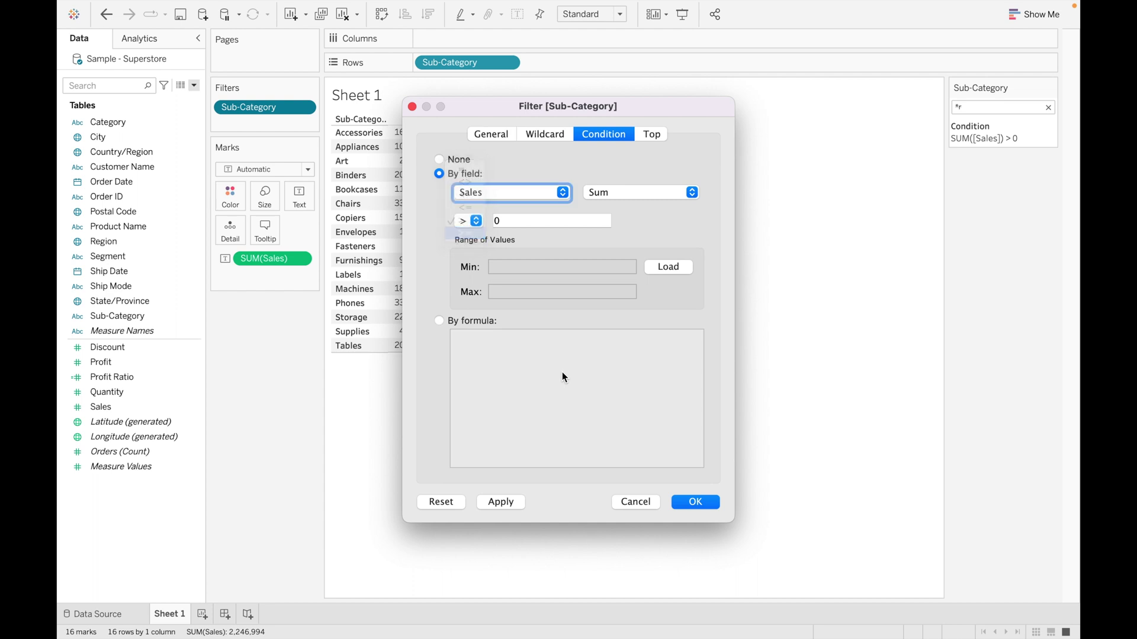
{"action": "left_click", "coordinate": [440, 321]}
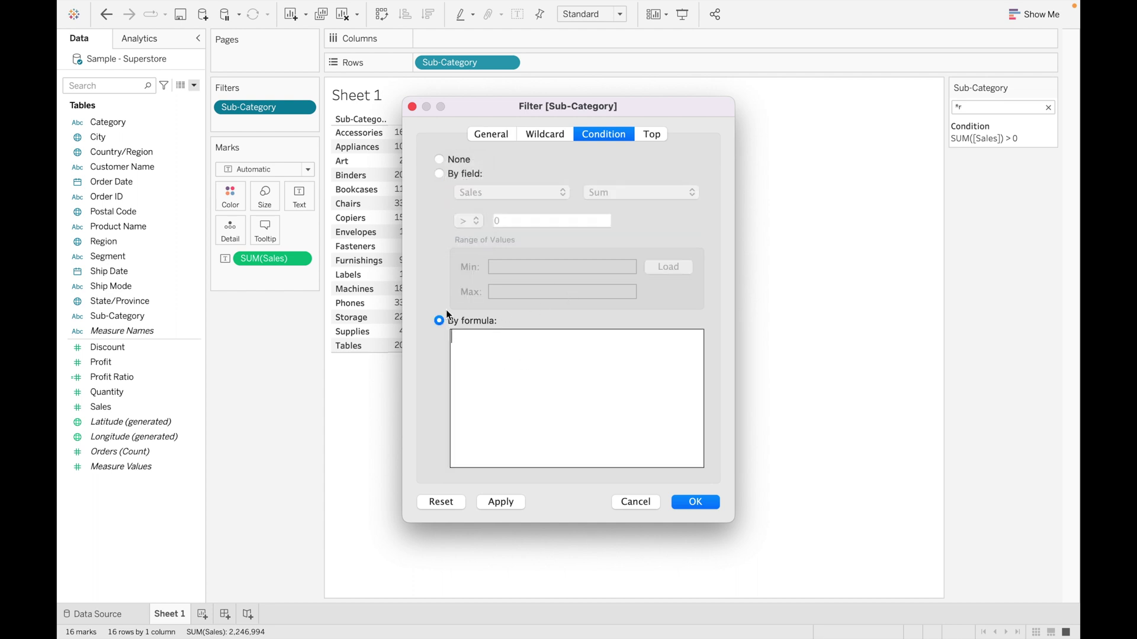
{"action": "left_click", "coordinate": [440, 162]}
{"action": "left_click", "coordinate": [495, 502]}
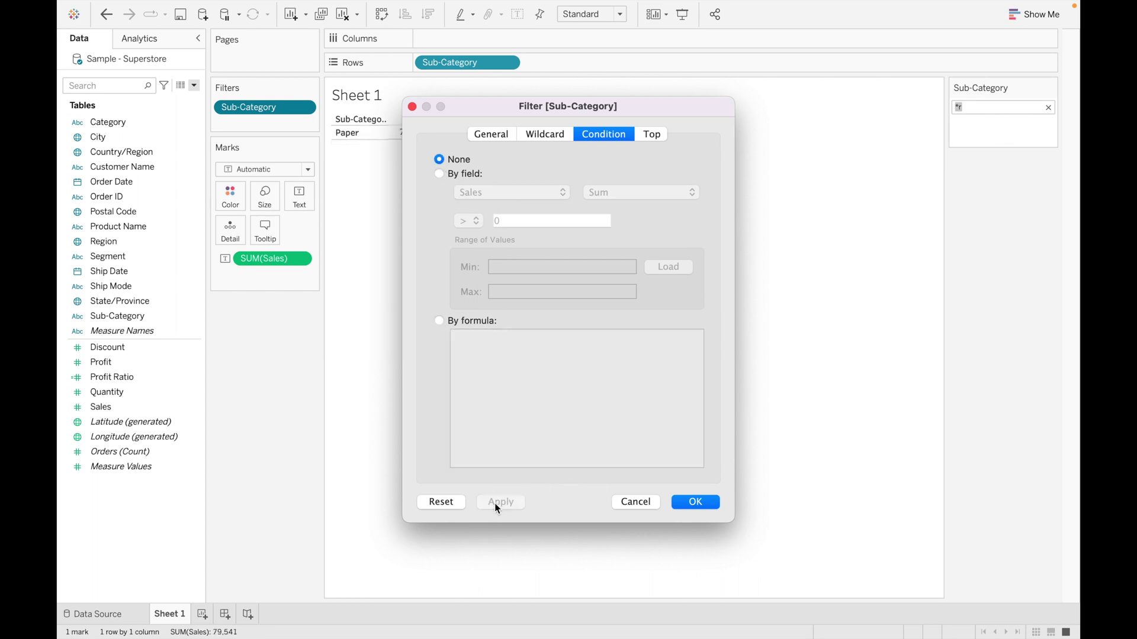
Step: Clear the wildcard match value, set the match type to Contains, and apply the change
{"action": "left_click", "coordinate": [545, 135]}
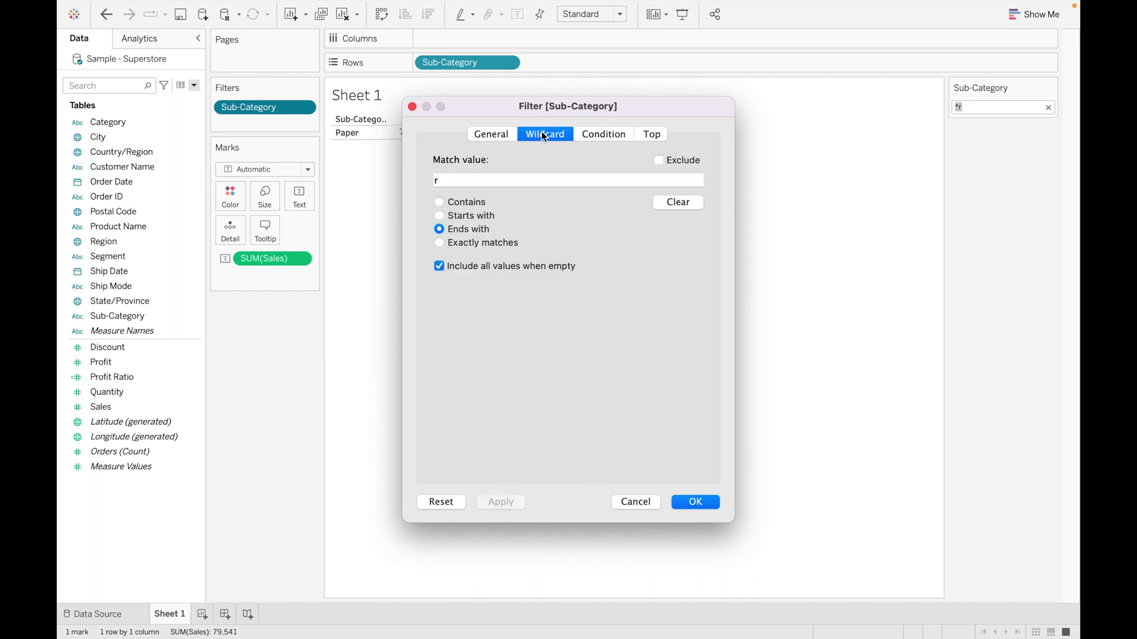
{"action": "left_click", "coordinate": [458, 181]}
{"action": "key", "text": "BackSpace"}
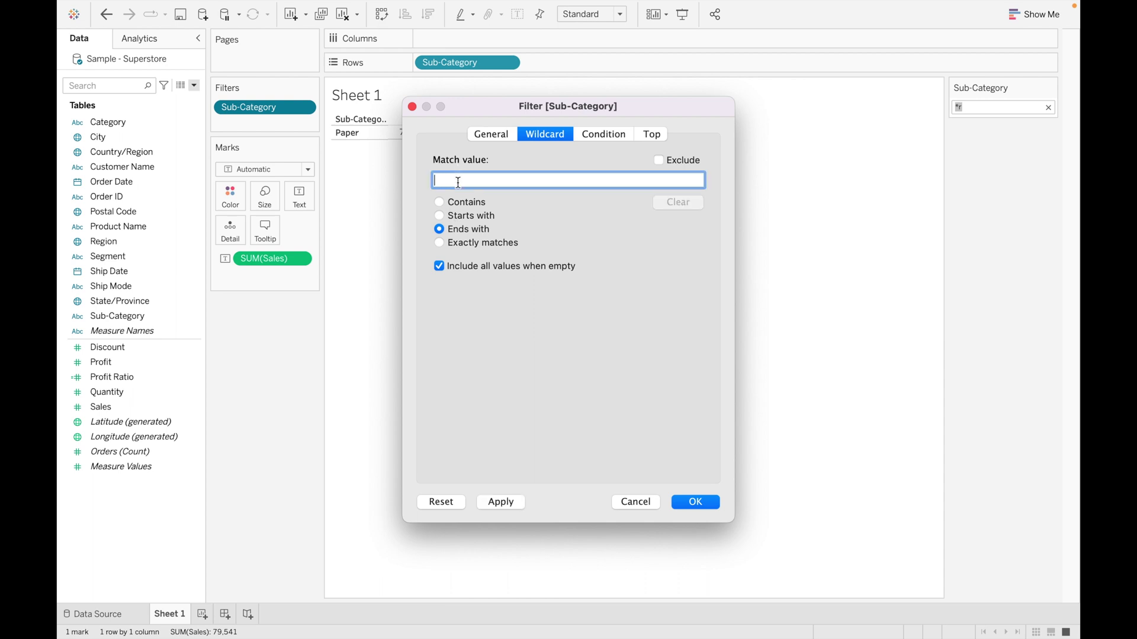
{"action": "left_click", "coordinate": [439, 203]}
{"action": "left_click", "coordinate": [501, 502]}
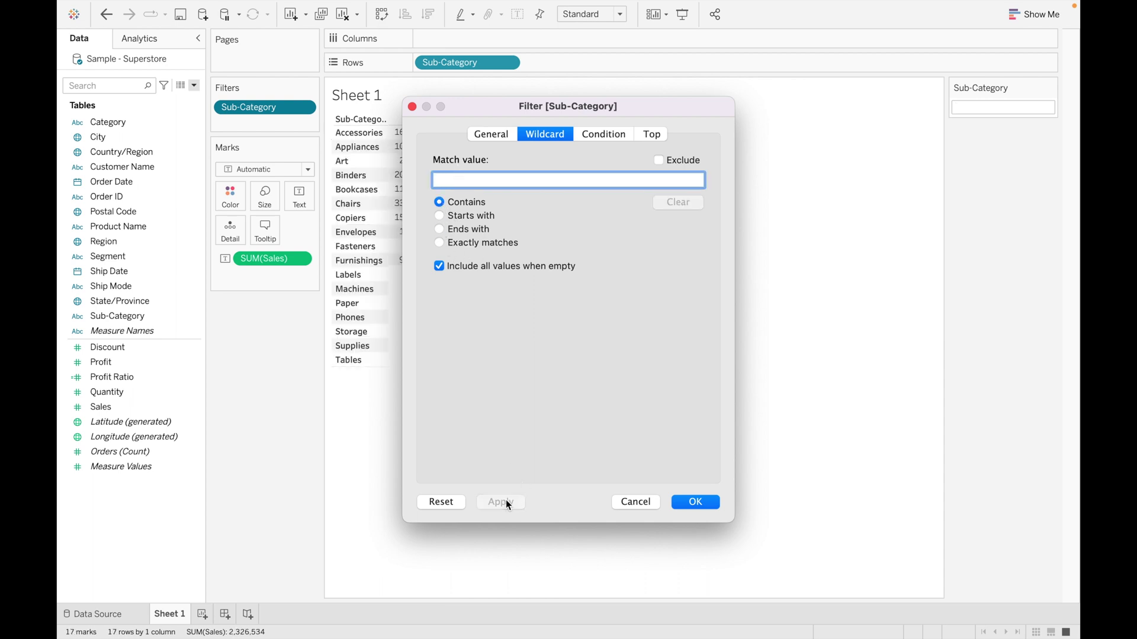
Step: Limit the Sub-Category filter to the top 5 by sum of Sales and sort the table rows in descending order
{"action": "left_click", "coordinate": [647, 135]}
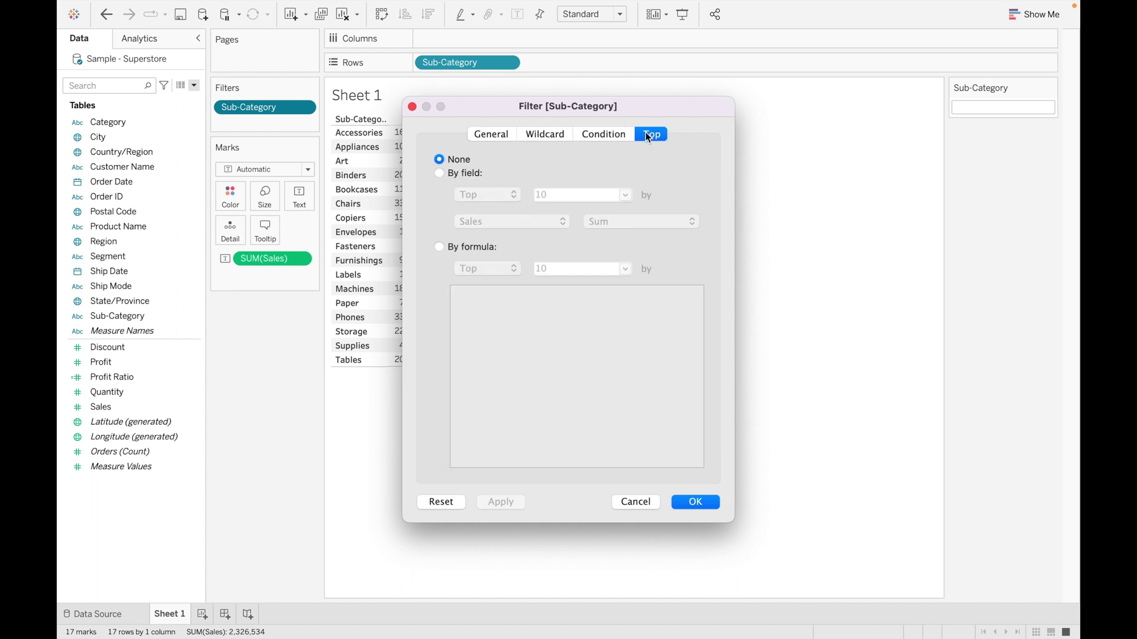
{"action": "left_click", "coordinate": [439, 173]}
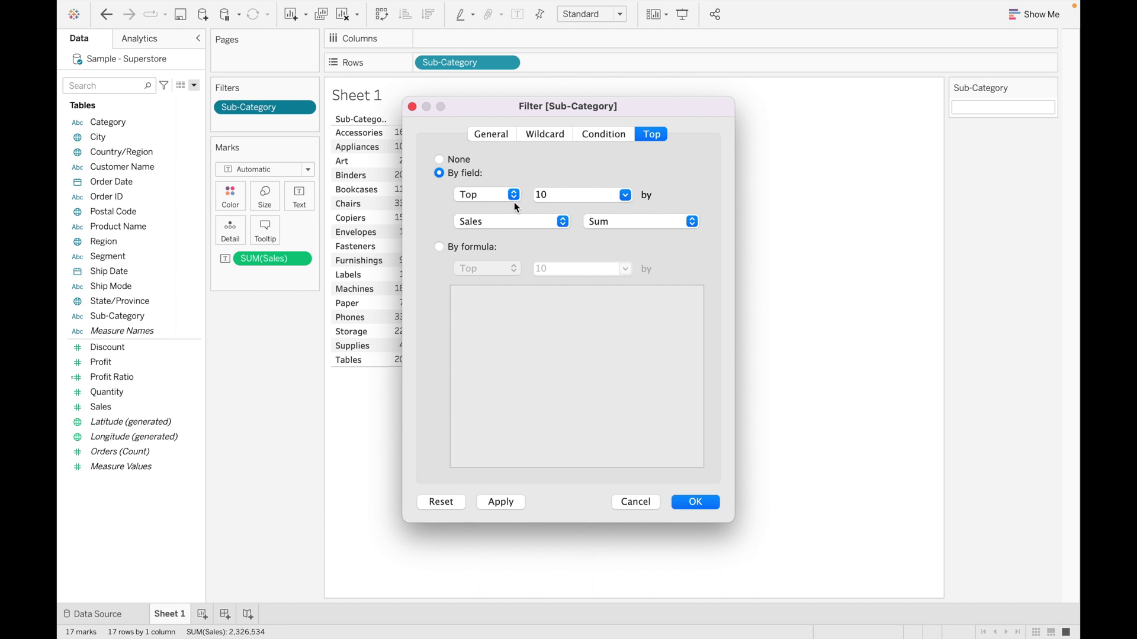
{"action": "left_click", "coordinate": [564, 199]}
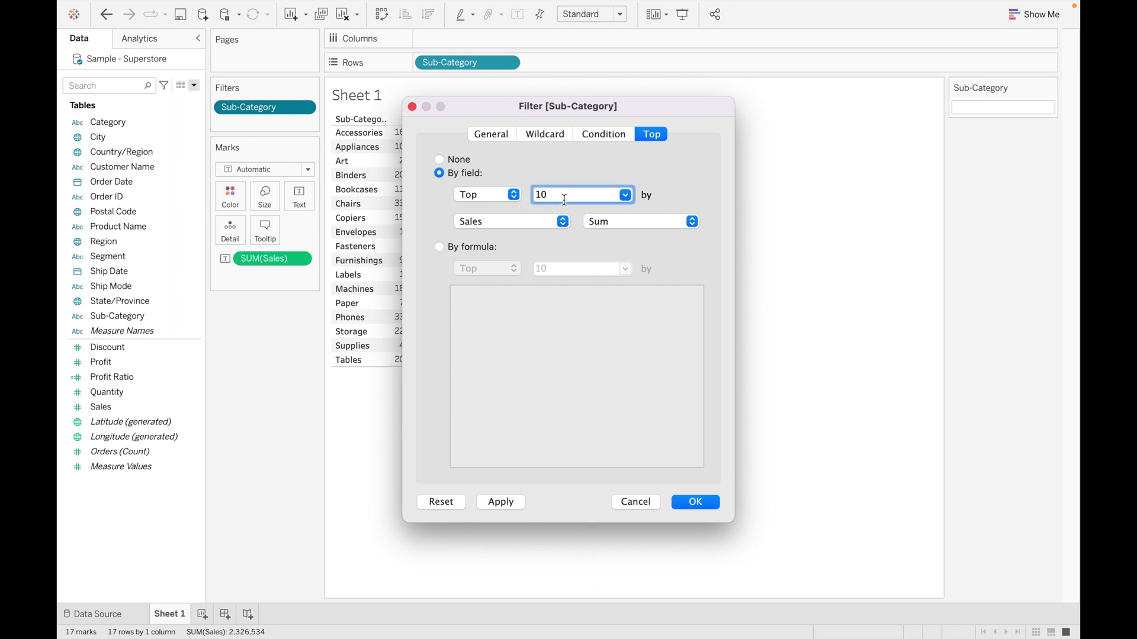
{"action": "key", "text": "BackSpace"}
{"action": "key", "text": "BackSpace"}
{"action": "type", "text": "5"}
{"action": "left_click", "coordinate": [695, 502]}
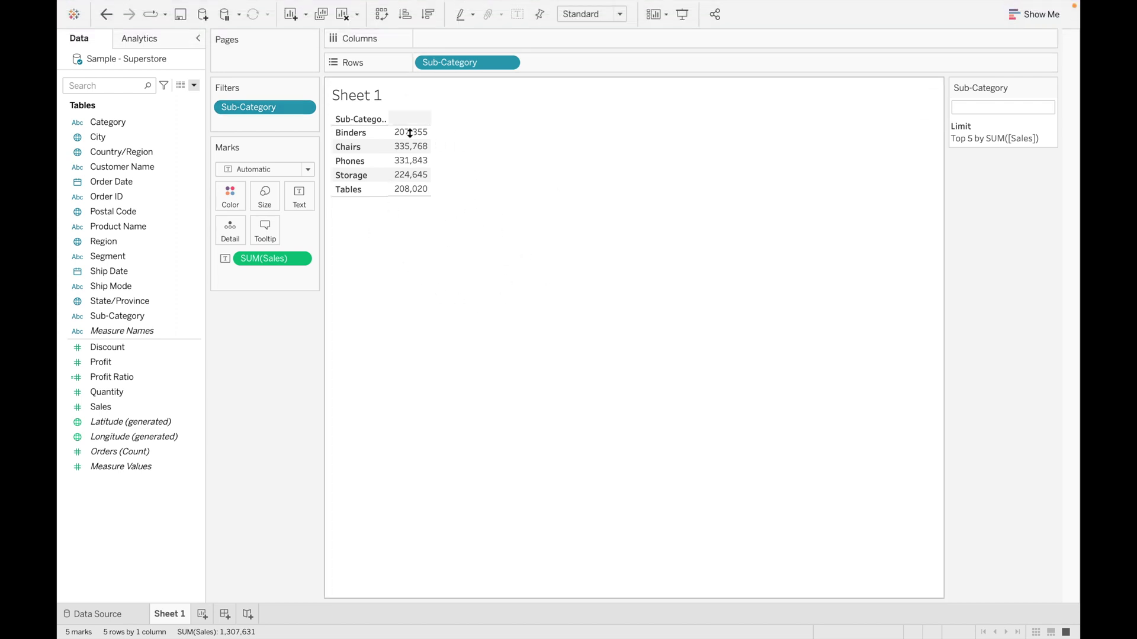
{"action": "left_click", "coordinate": [430, 18]}
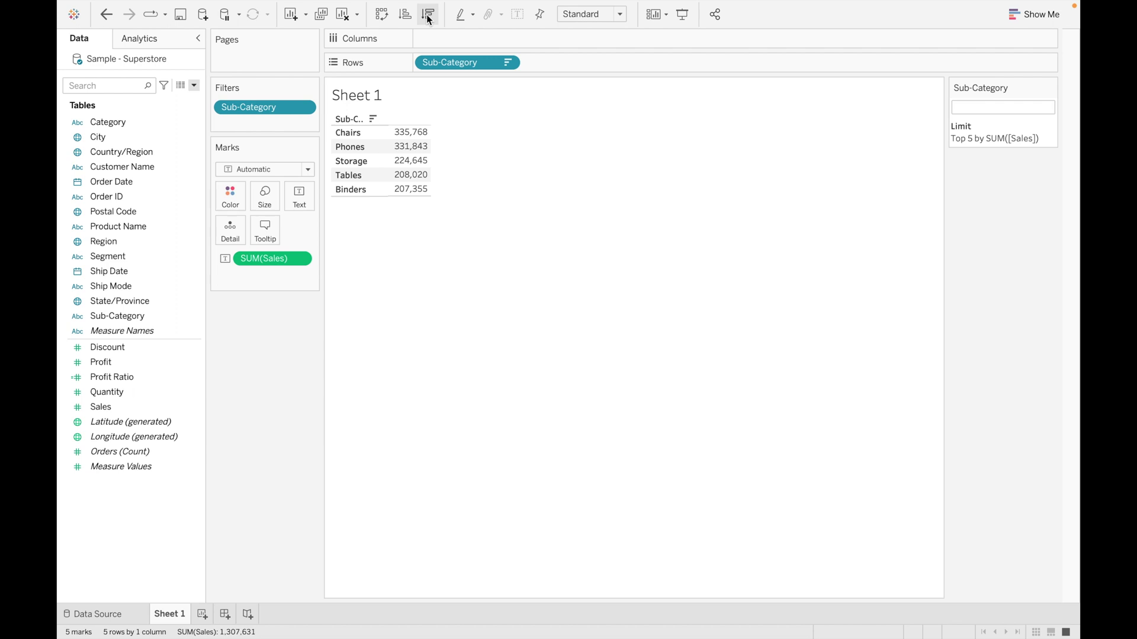
Step: Change the Sub-Category filter's limit to the bottom 5 by sum of Sales
{"action": "left_click", "coordinate": [304, 109]}
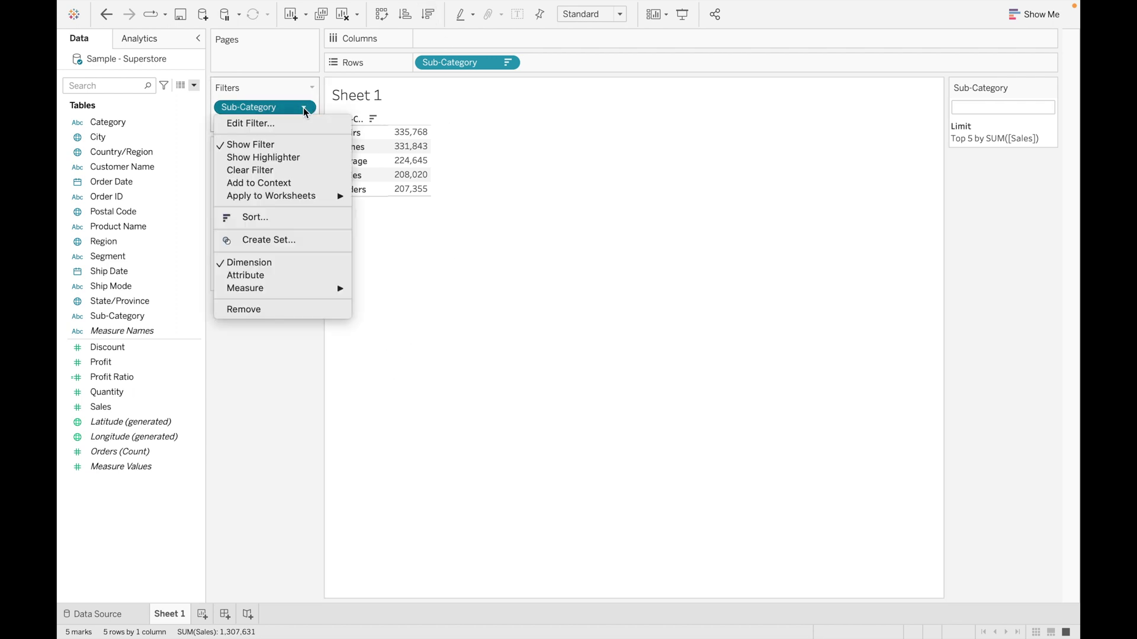
{"action": "left_click", "coordinate": [293, 121]}
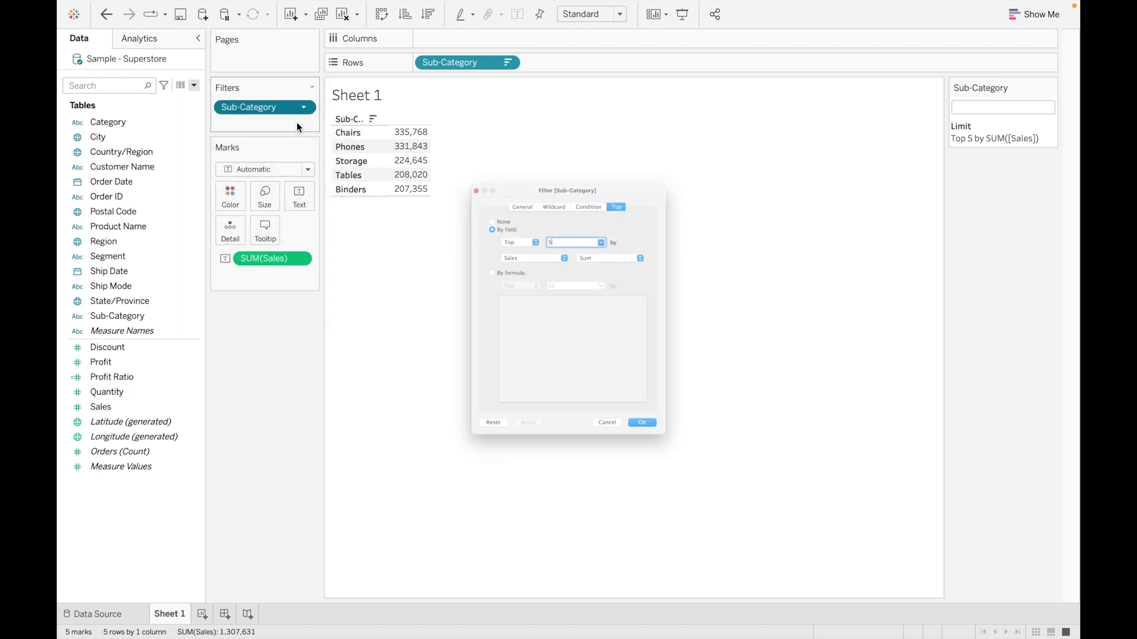
{"action": "left_click", "coordinate": [512, 195]}
{"action": "left_click", "coordinate": [499, 208]}
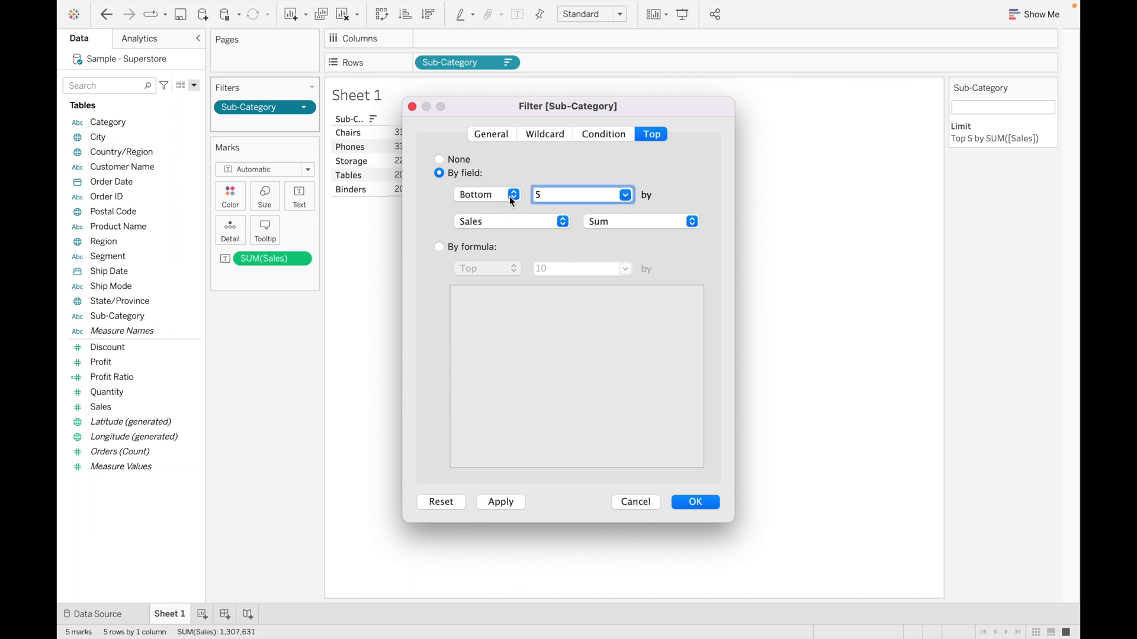
{"action": "left_click", "coordinate": [512, 197]}
{"action": "left_click", "coordinate": [513, 197]}
{"action": "left_click", "coordinate": [696, 503]}
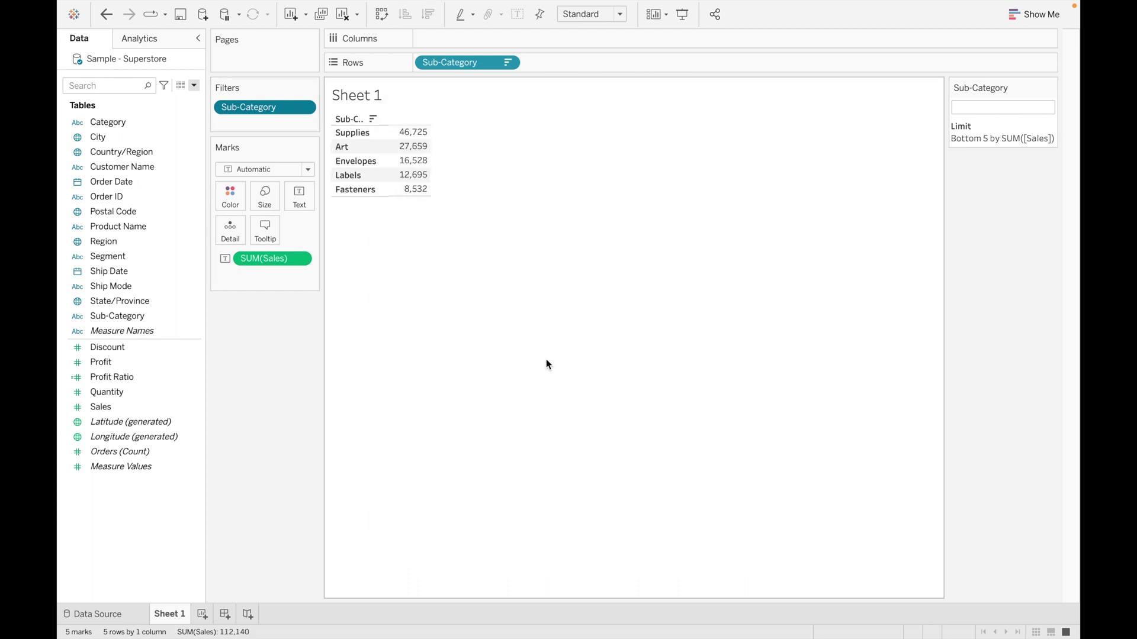
{"action": "mouse_move", "coordinate": [423, 149]}
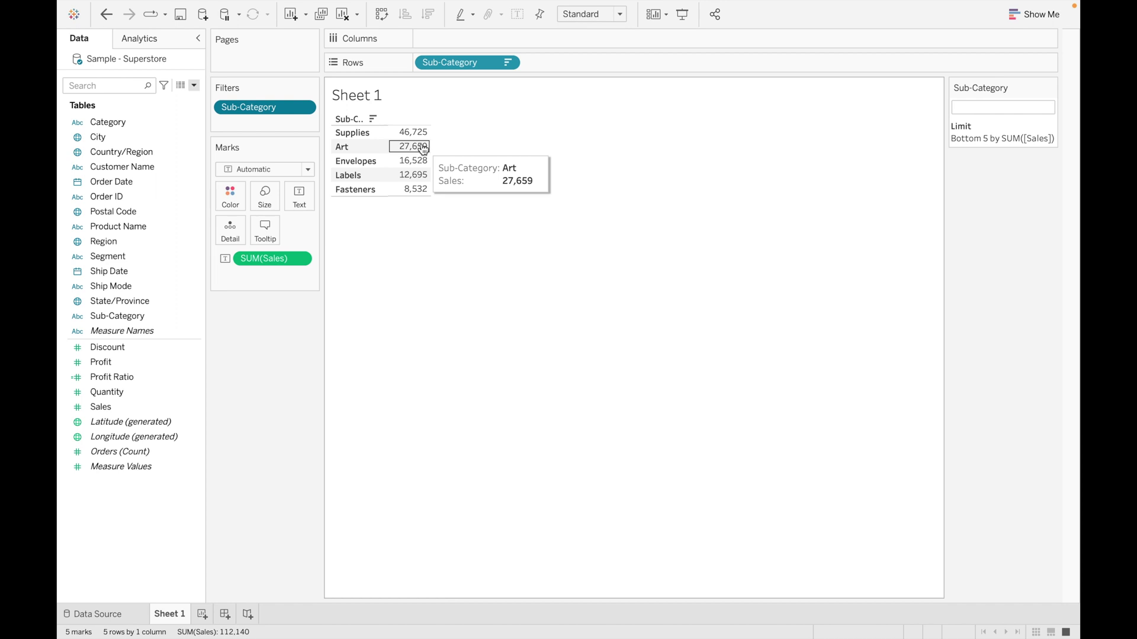
Step: Examine the by-formula limit options of the Sub-Category filter and leave without applying anything
{"action": "left_click", "coordinate": [304, 108]}
{"action": "left_click", "coordinate": [288, 123]}
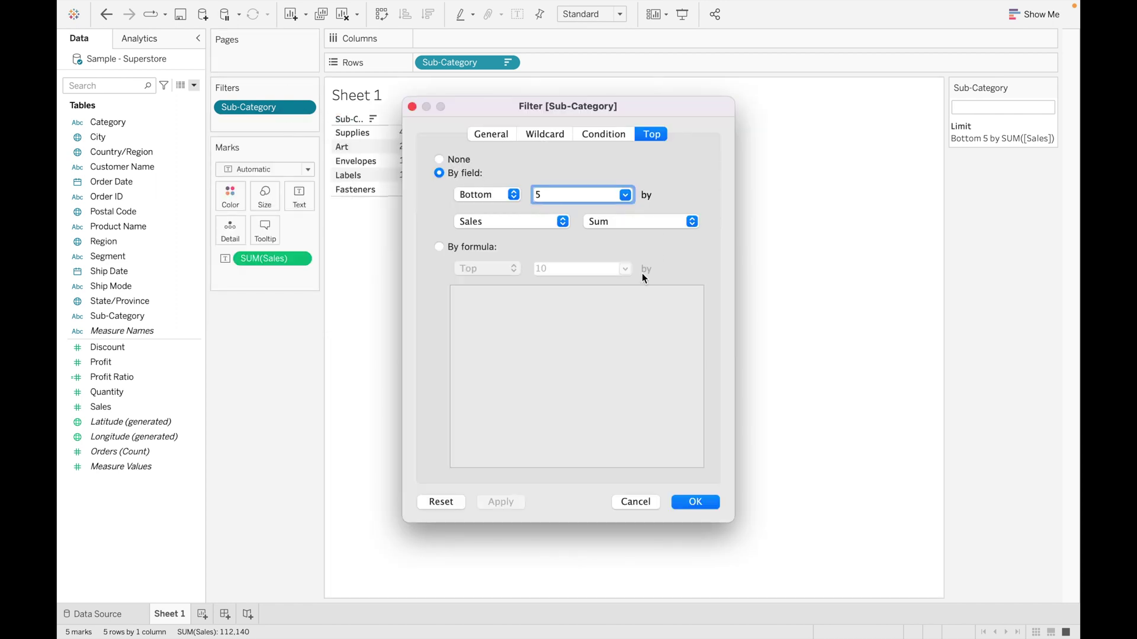
{"action": "left_click", "coordinate": [439, 247]}
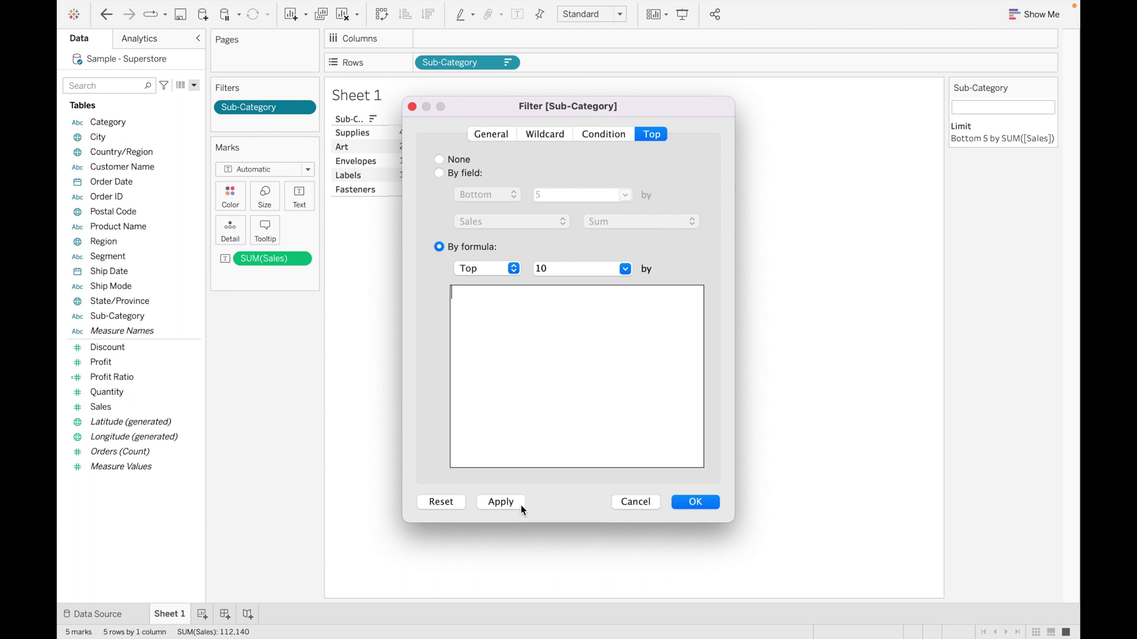
{"action": "left_click", "coordinate": [643, 503]}
Step: Remove the Sub-Category filter from the sheet and exclude Chairs directly from the table
{"action": "left_click_drag", "start_coordinate": [295, 109], "coordinate": [286, 371]}
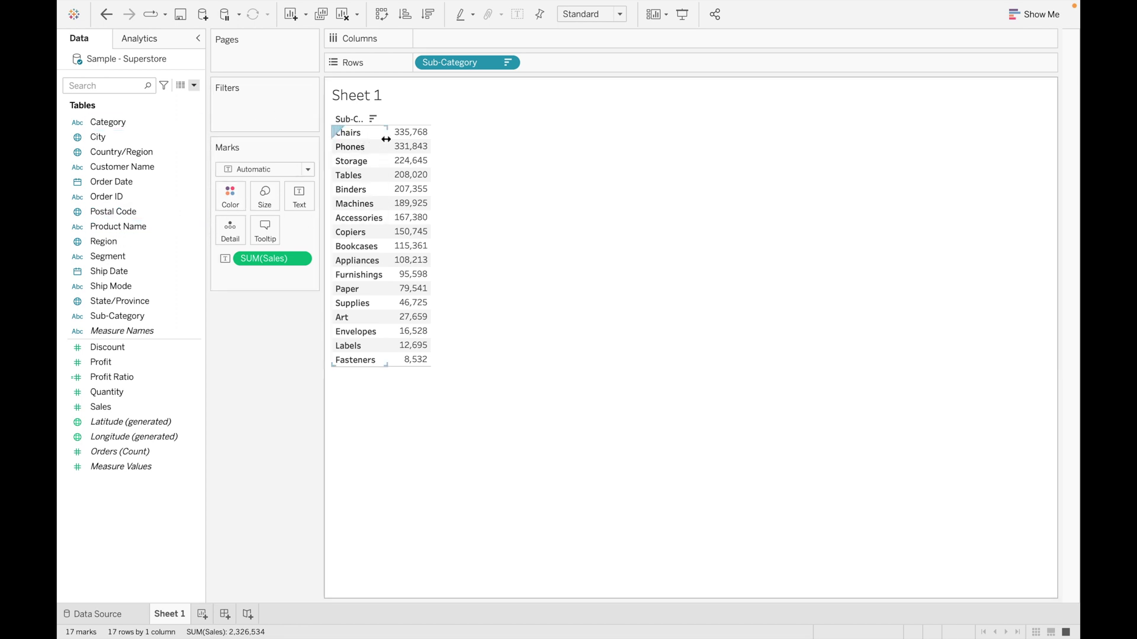
{"action": "left_click", "coordinate": [364, 131]}
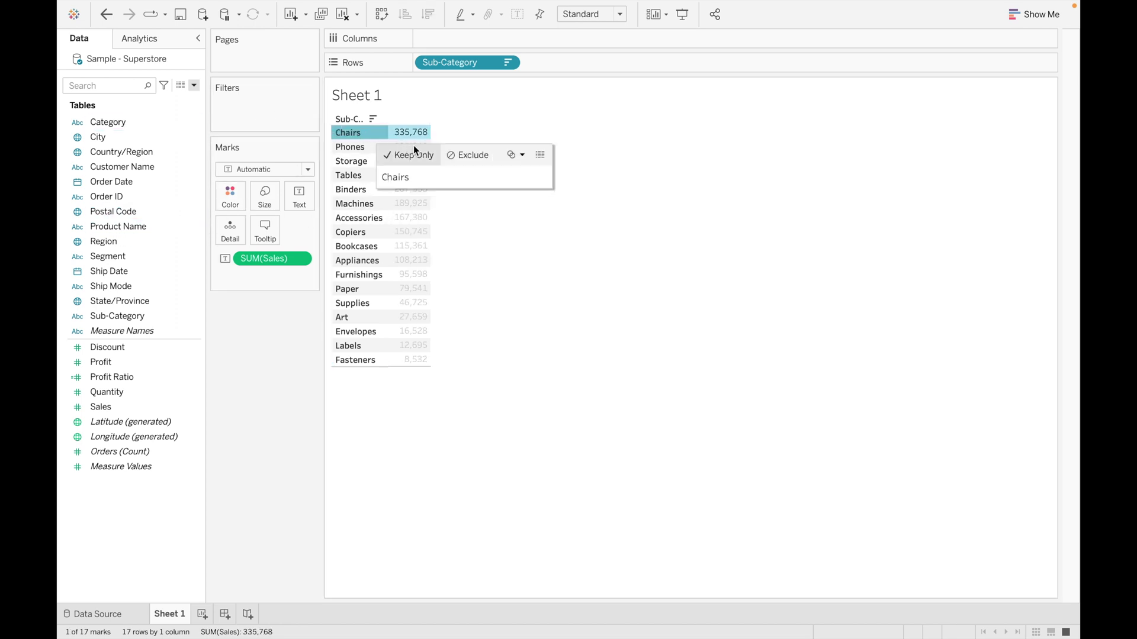
{"action": "left_click", "coordinate": [464, 155]}
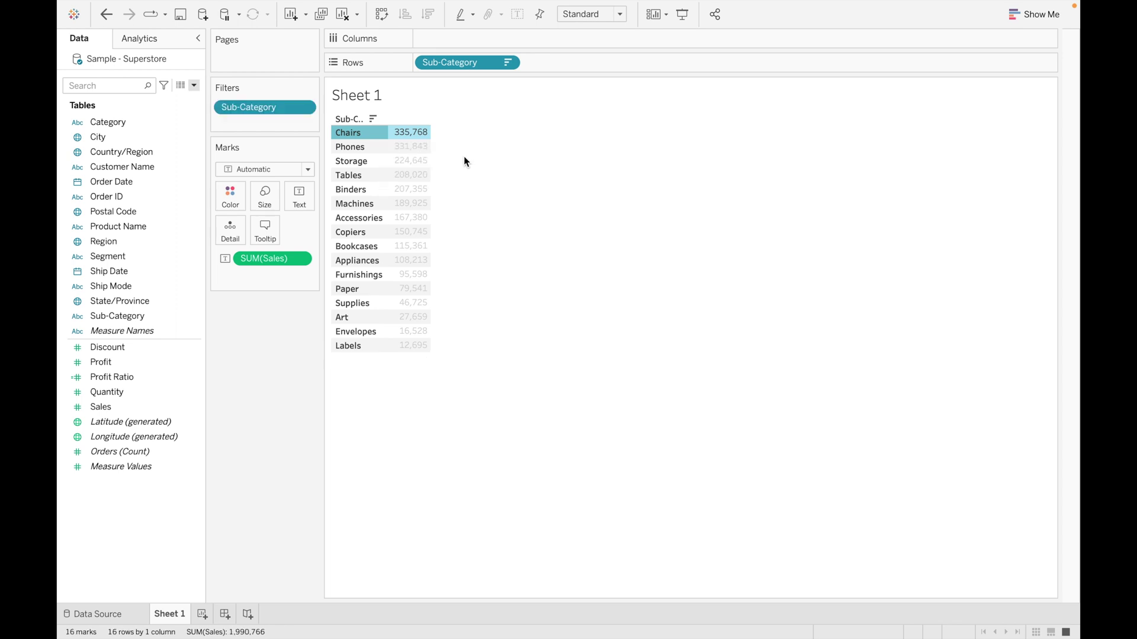
Step: Review the value list and Exclude setting of the Sub-Category filter created from the table
{"action": "left_click", "coordinate": [306, 108]}
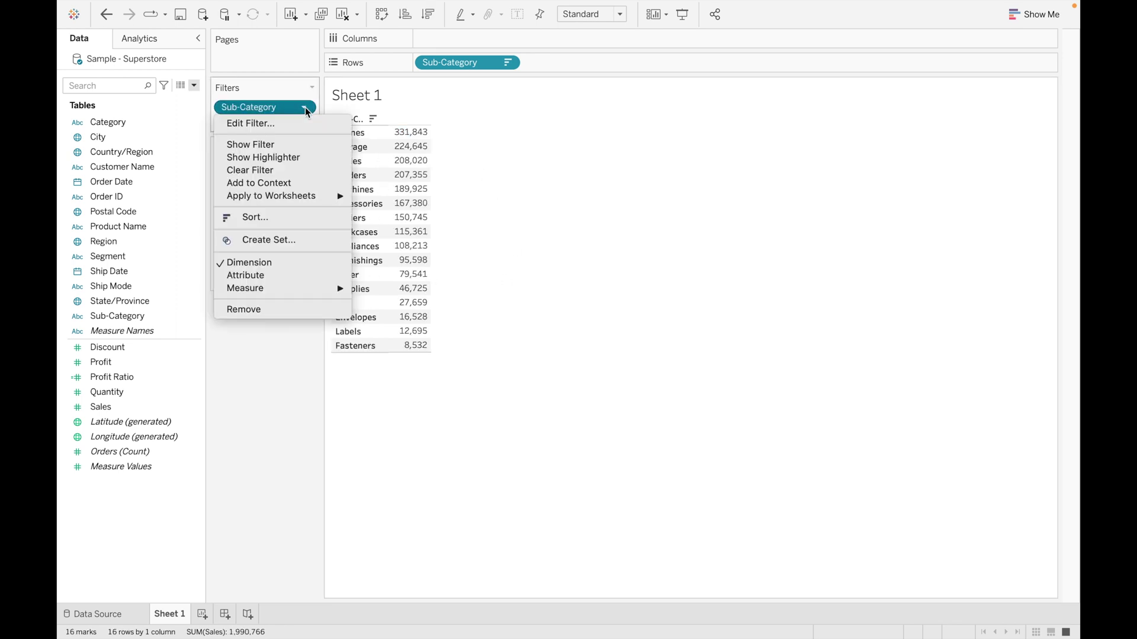
{"action": "left_click", "coordinate": [292, 121]}
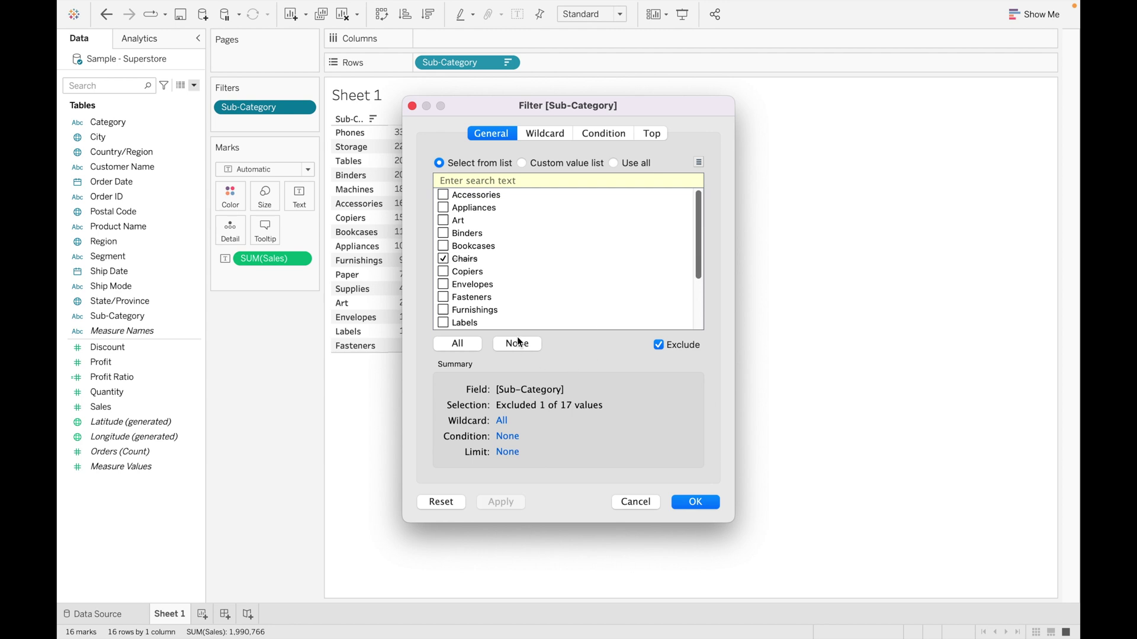
{"action": "scroll", "coordinate": [660, 307], "scroll_direction": "down", "scroll_amount": 3}
{"action": "scroll", "coordinate": [533, 267], "scroll_direction": "up", "scroll_amount": 3}
{"action": "left_click", "coordinate": [706, 501]}
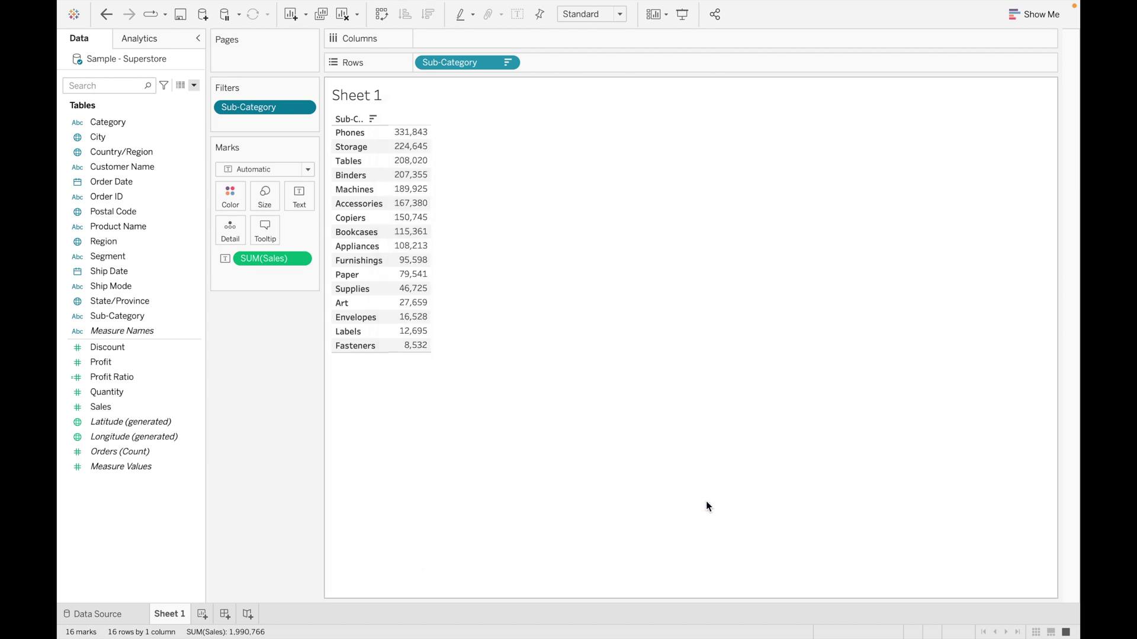
Step: Keep only the Phones sub-category, filtering directly from its row header in the table
{"action": "right_click", "coordinate": [356, 134]}
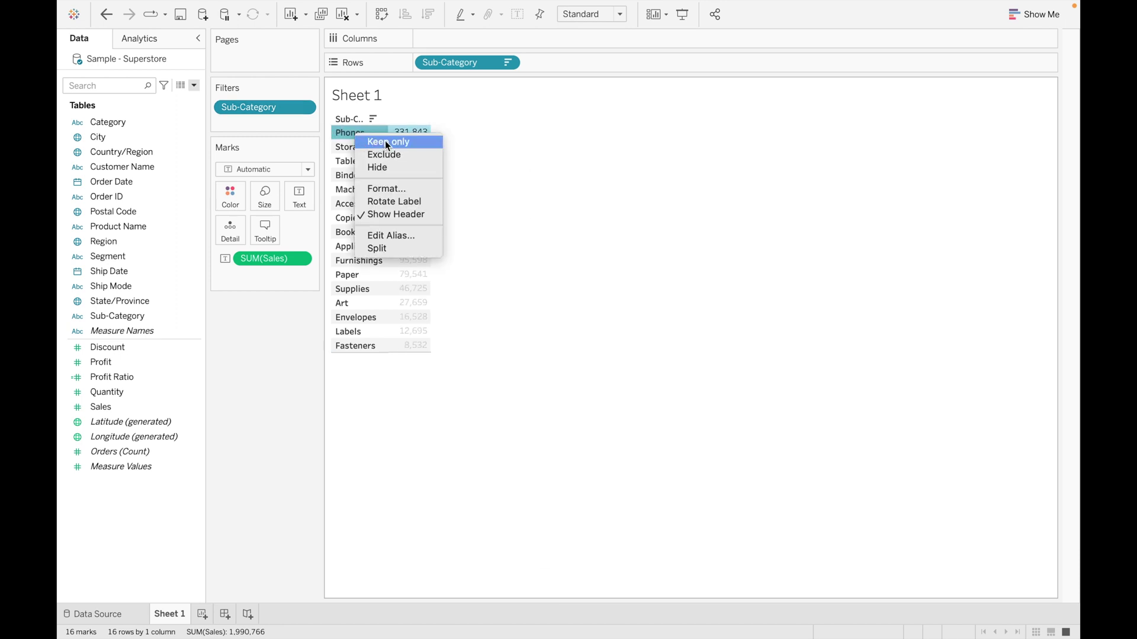
{"action": "left_click", "coordinate": [385, 141]}
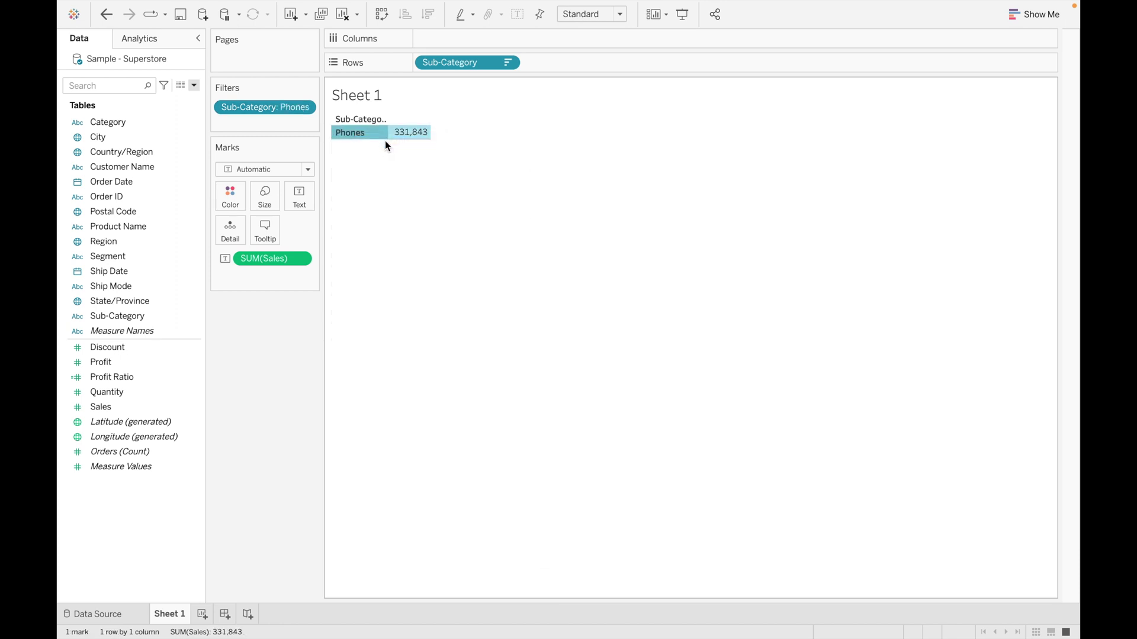
{"action": "left_click", "coordinate": [305, 108]}
{"action": "left_click", "coordinate": [486, 267]}
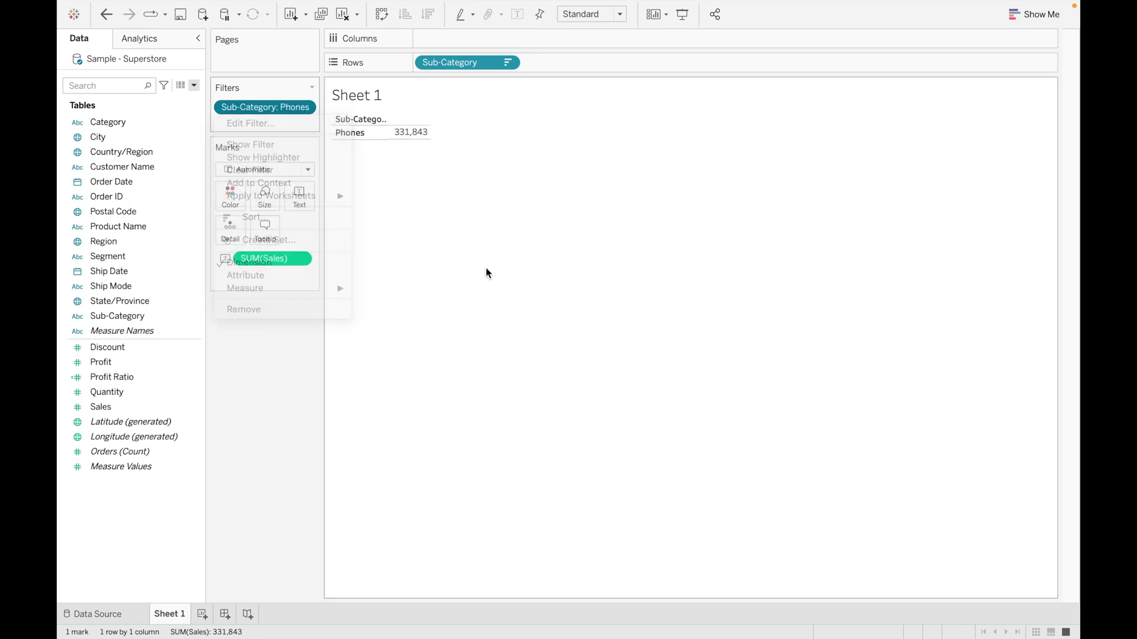
Step: Review which values the Sub-Category filter has selected, and remove the filter from the sheet
{"action": "left_click", "coordinate": [306, 107]}
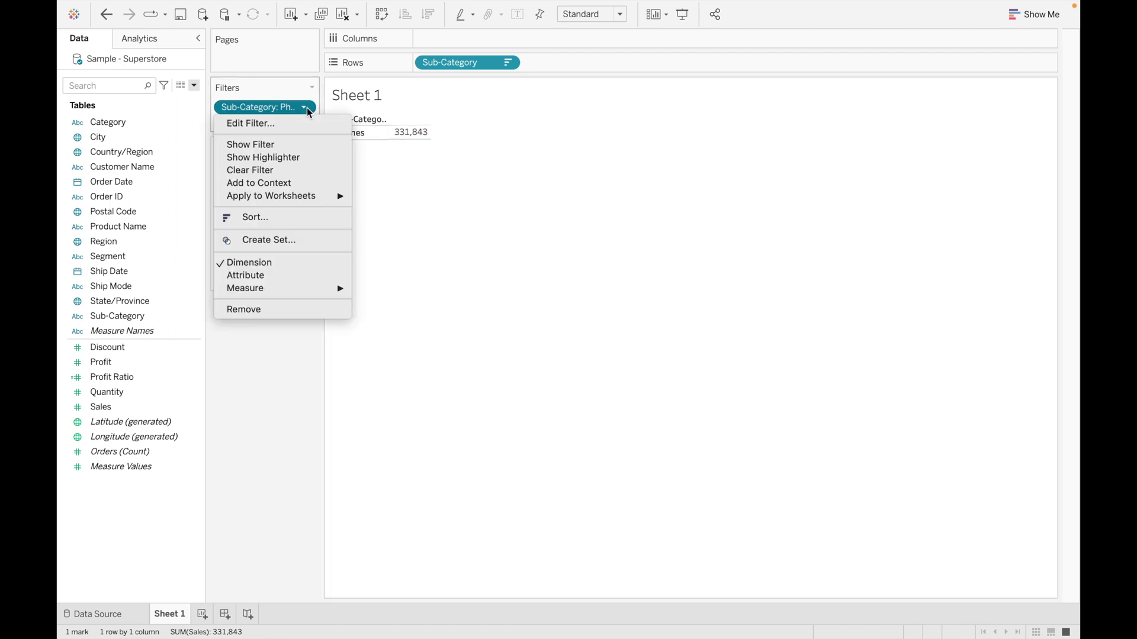
{"action": "left_click", "coordinate": [279, 124]}
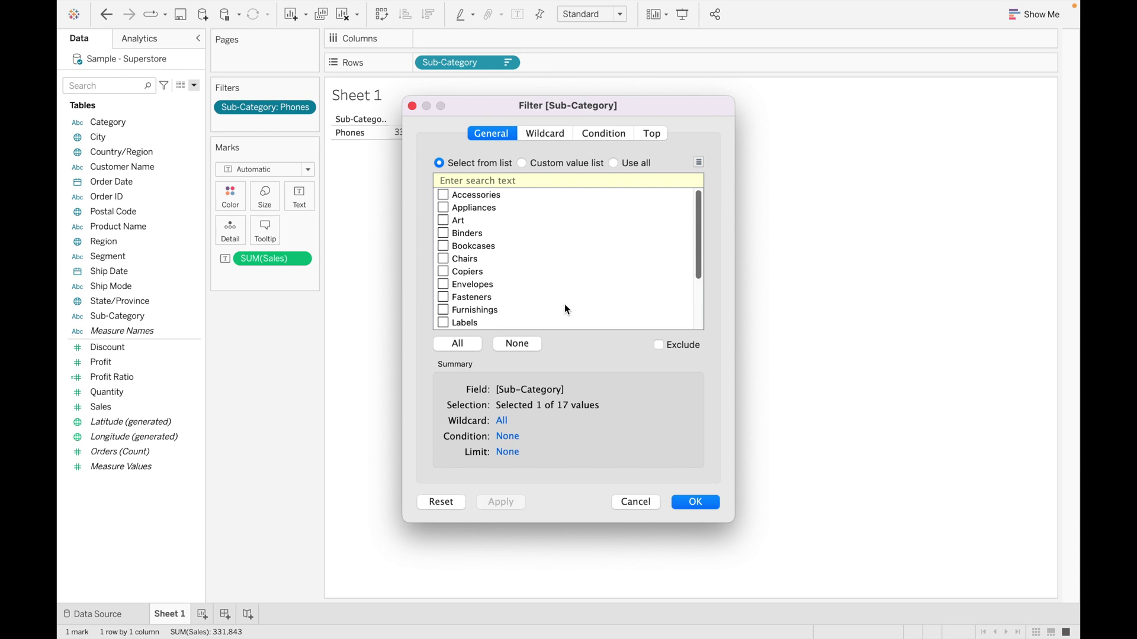
{"action": "scroll", "coordinate": [565, 307], "scroll_direction": "down", "scroll_amount": 3}
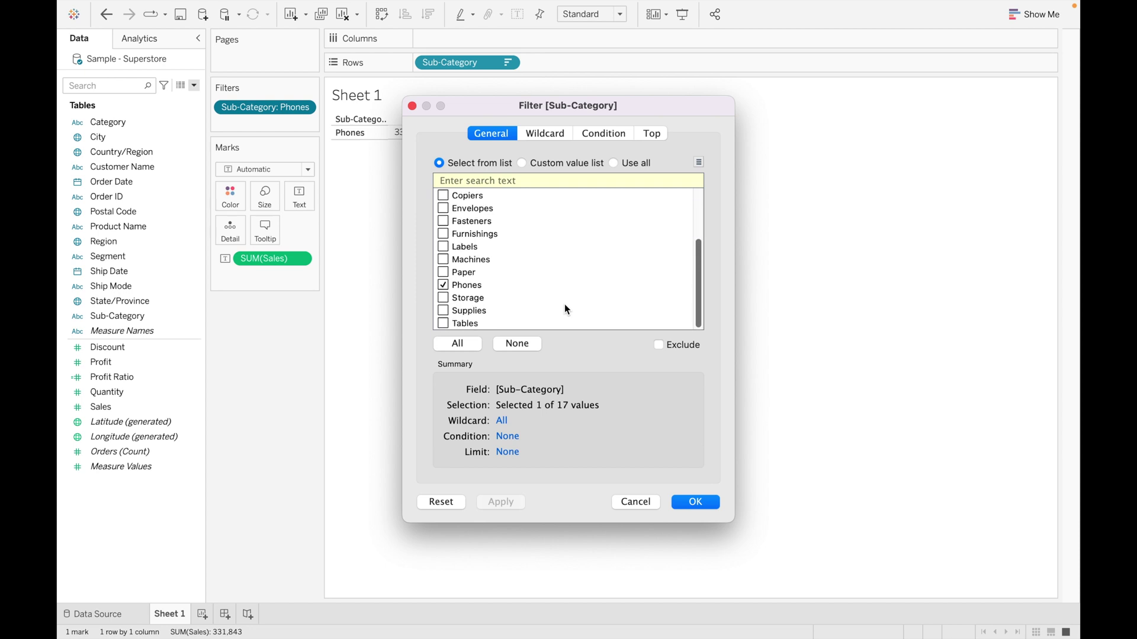
{"action": "left_click", "coordinate": [641, 501]}
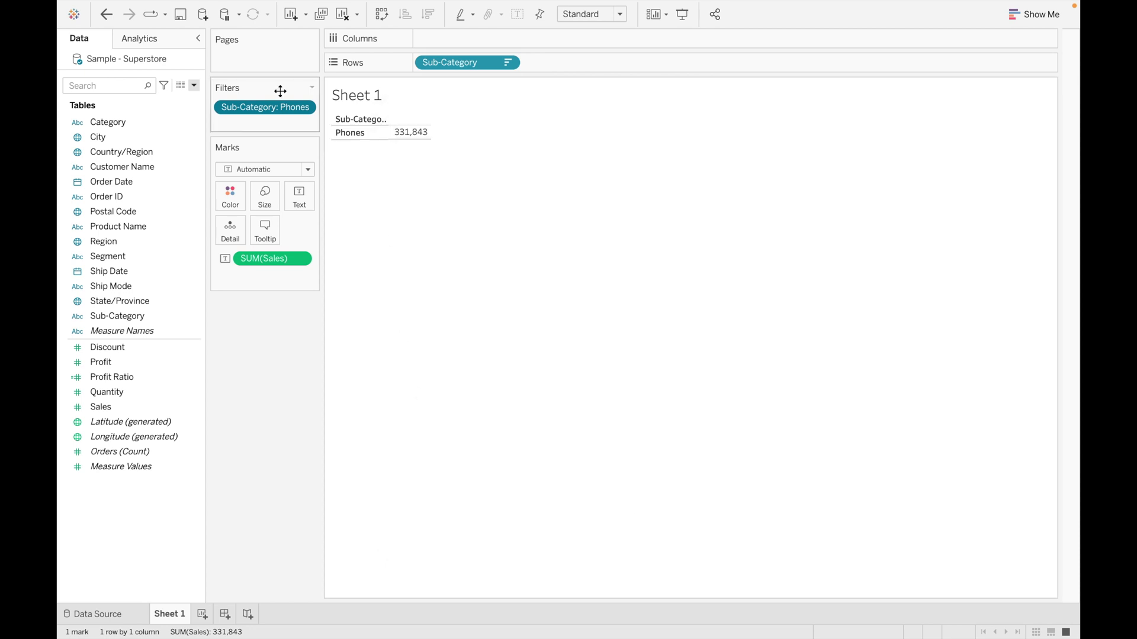
{"action": "left_click_drag", "start_coordinate": [268, 106], "coordinate": [267, 392]}
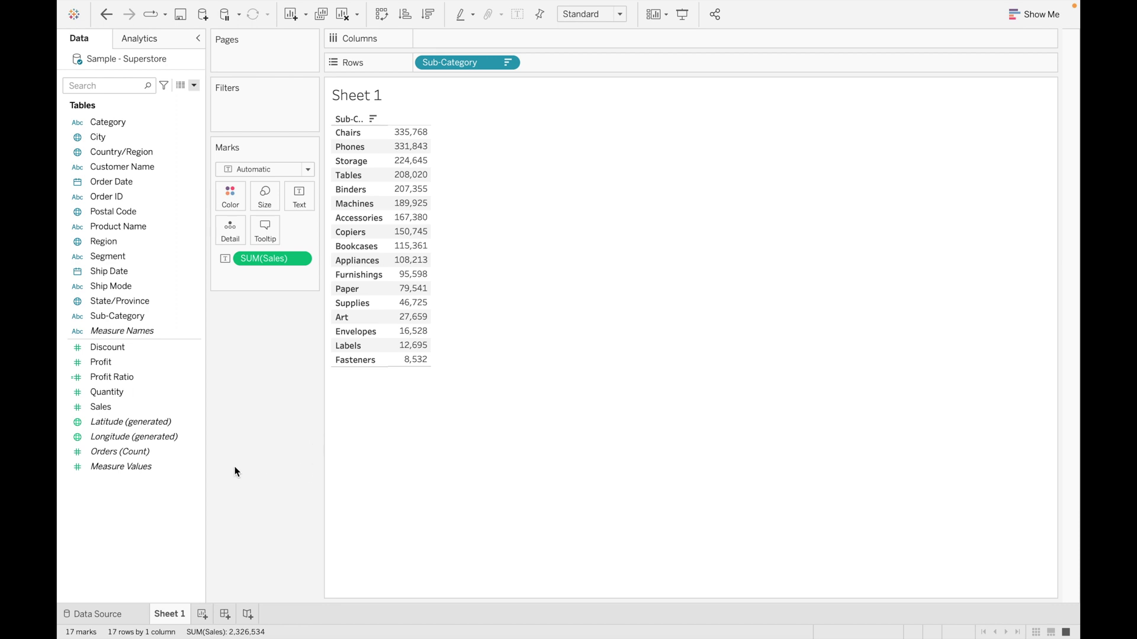
Step: Try an Extract connection for the data source with a Category filter keeping Furniture, then discard it and return to Live
{"action": "left_click", "coordinate": [107, 614]}
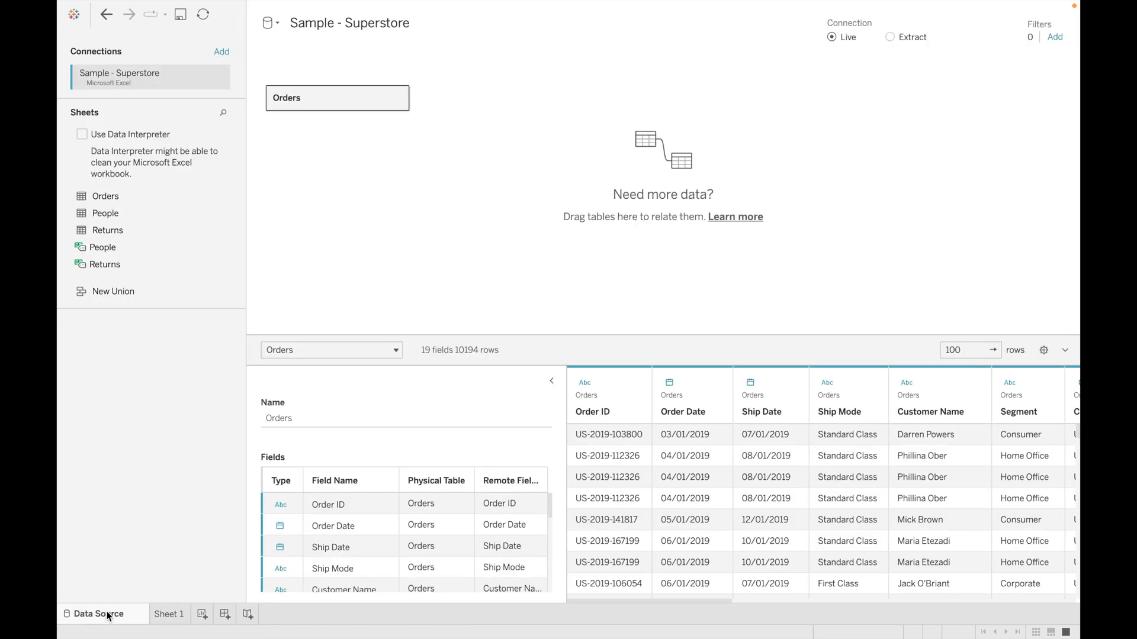
{"action": "left_click", "coordinate": [889, 37]}
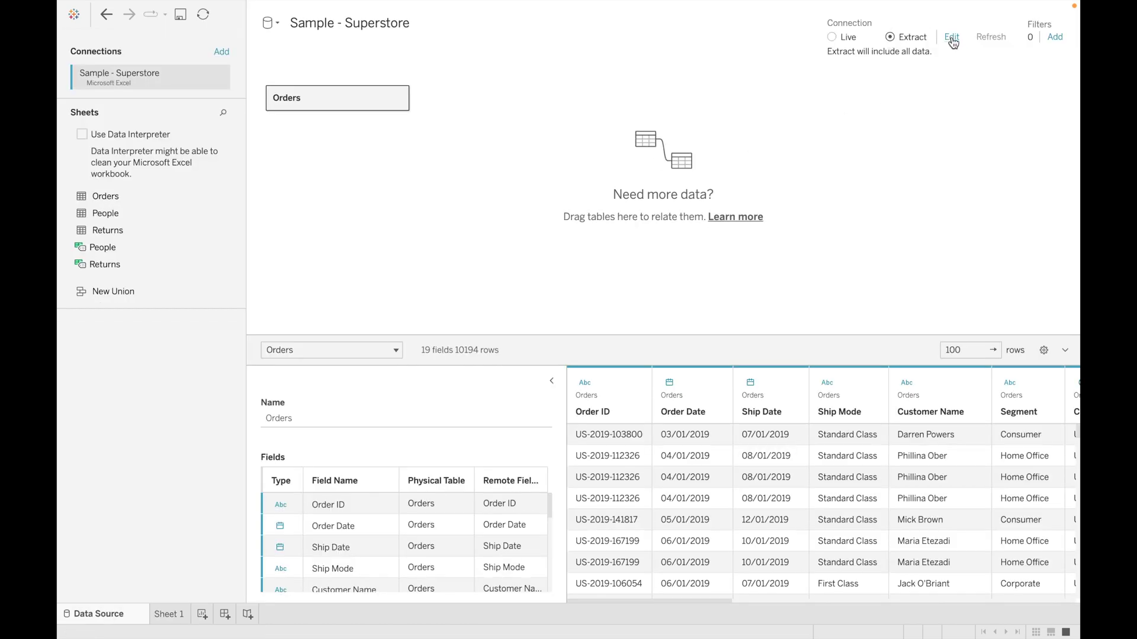
{"action": "left_click", "coordinate": [950, 36]}
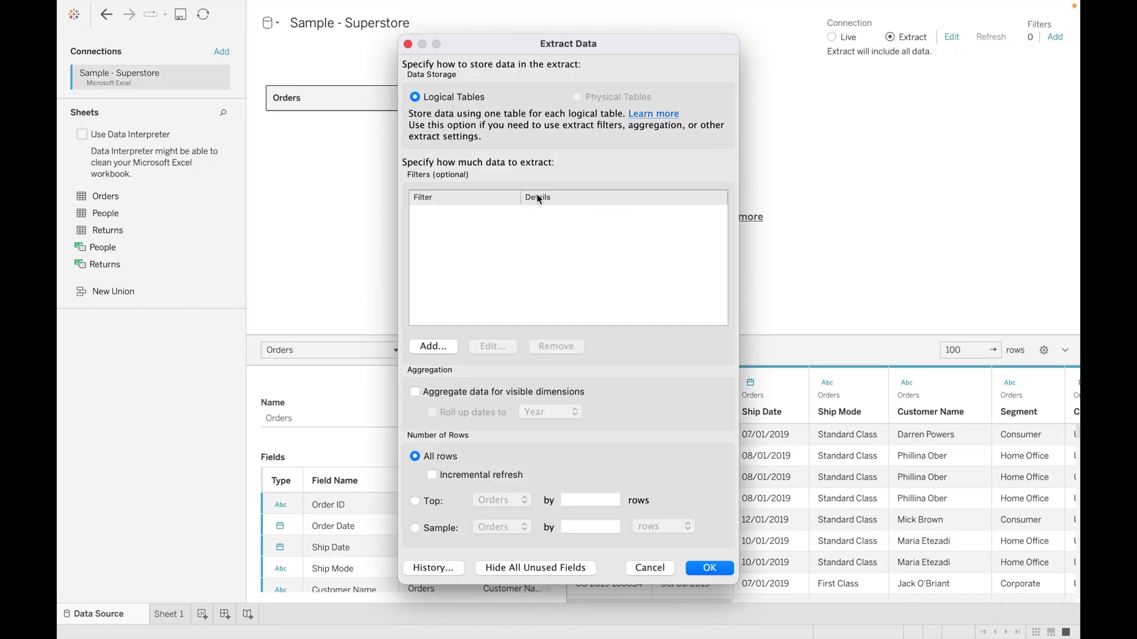
{"action": "left_click", "coordinate": [435, 346]}
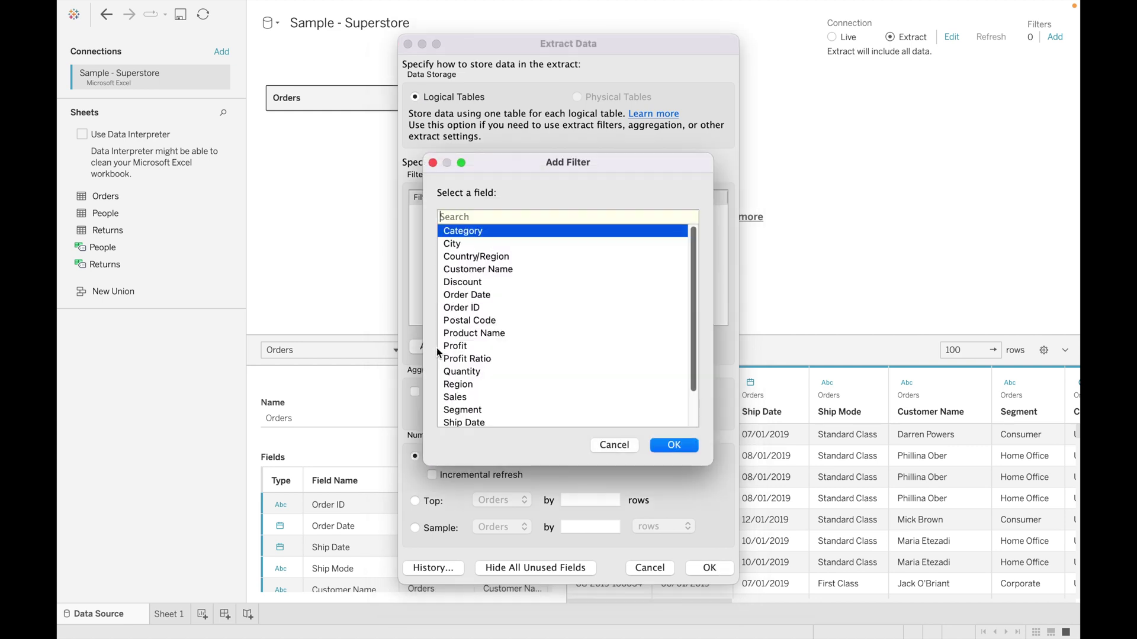
{"action": "double_click", "coordinate": [482, 236]}
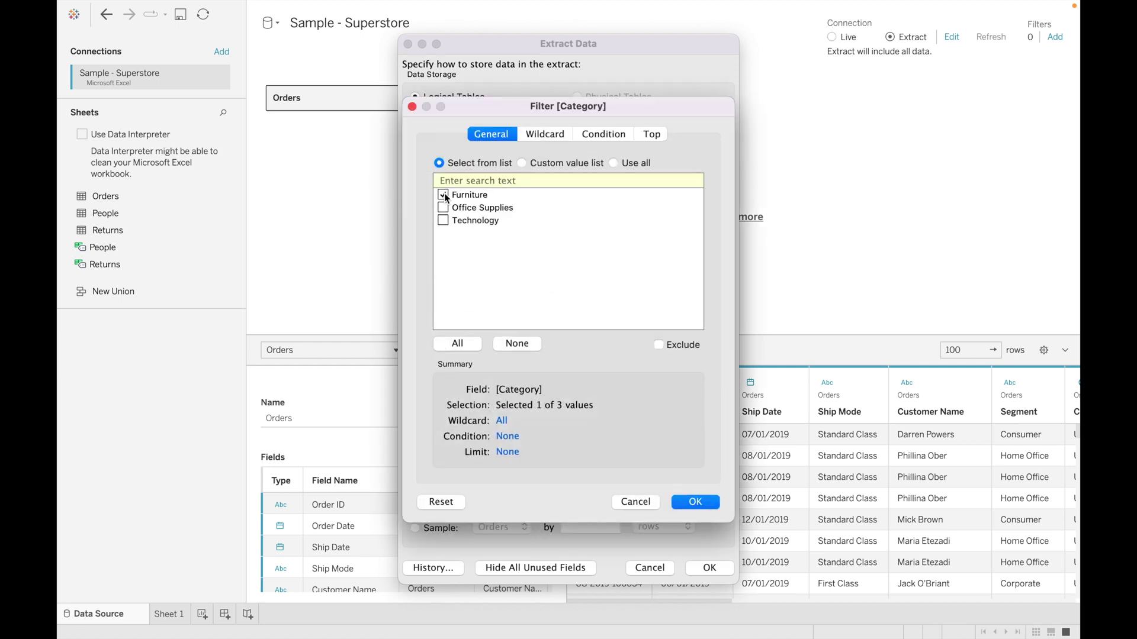
{"action": "left_click", "coordinate": [694, 502]}
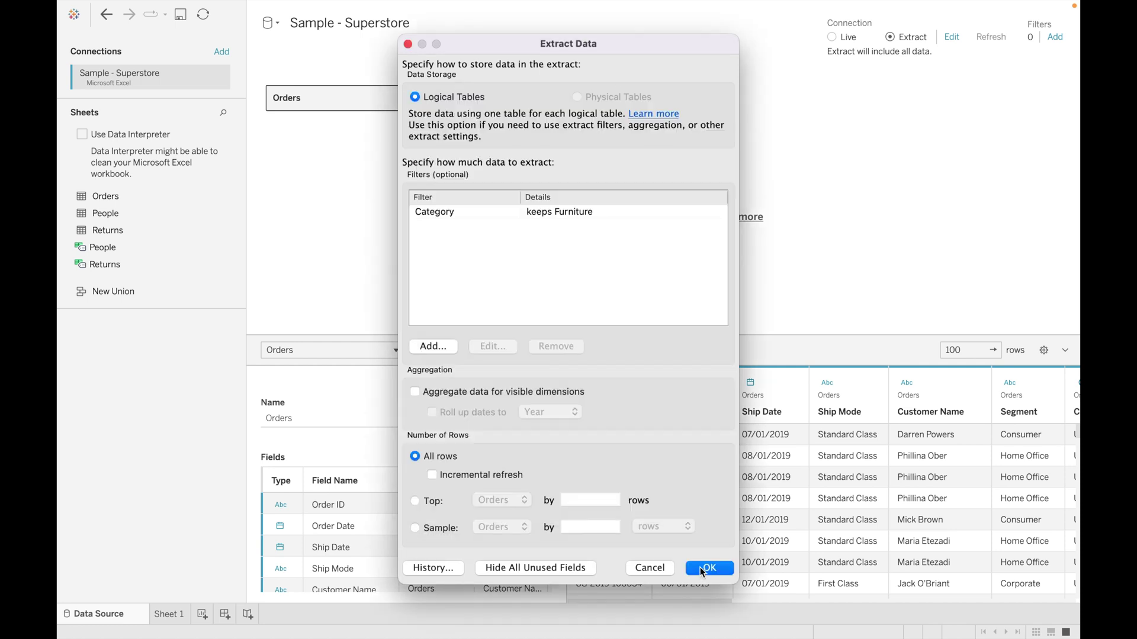
{"action": "left_click", "coordinate": [650, 567]}
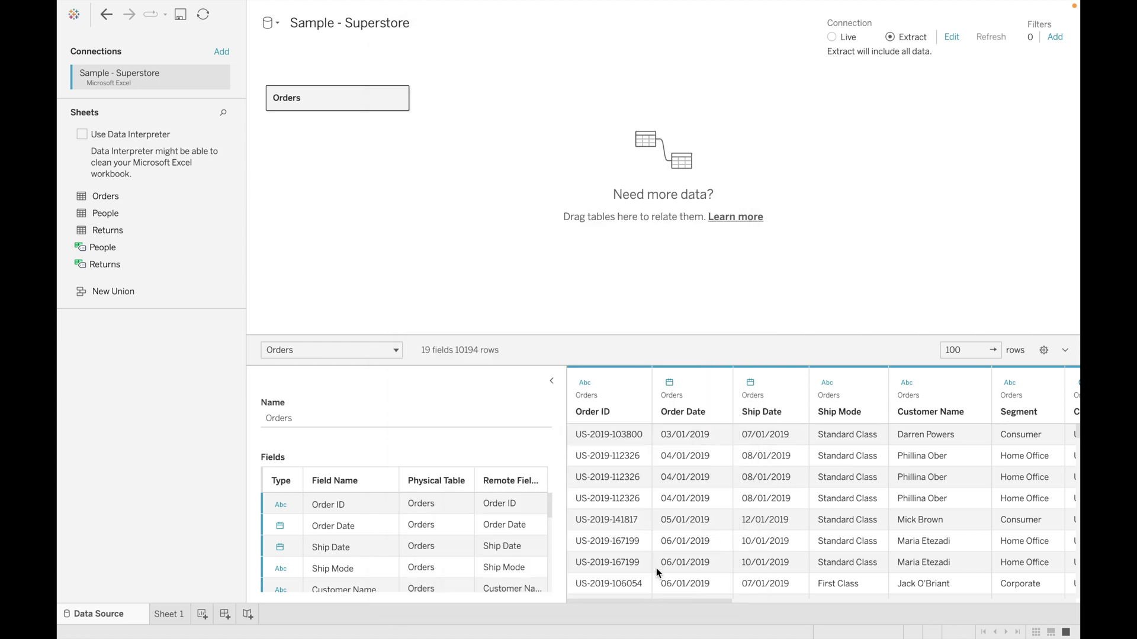
{"action": "left_click", "coordinate": [832, 37]}
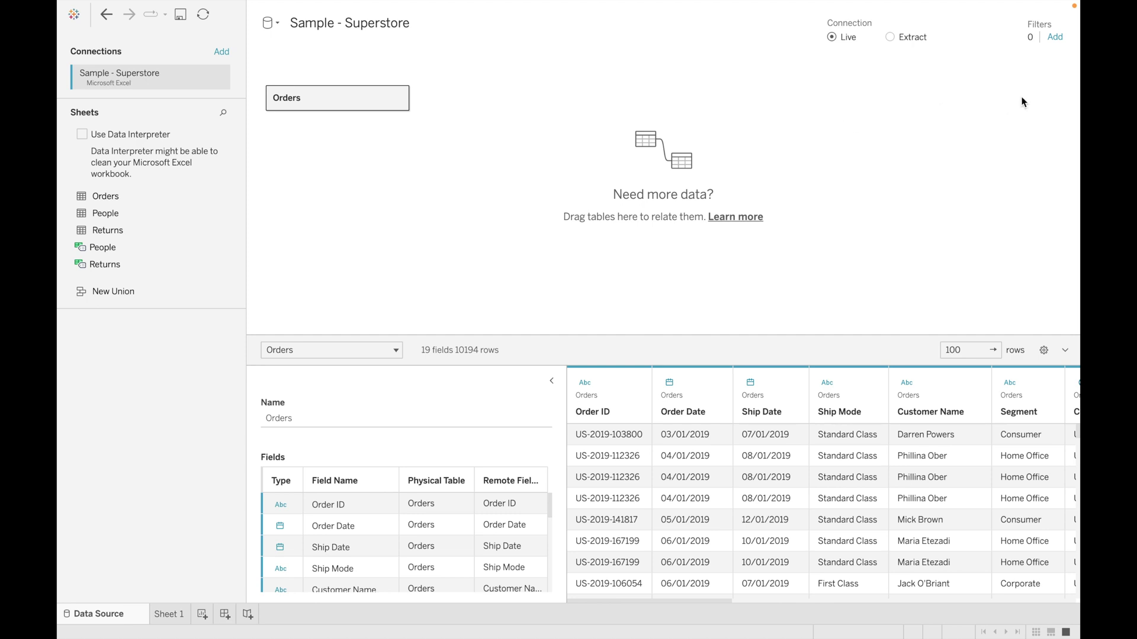
Step: Add a data source filter on Region that keeps only Central
{"action": "left_click", "coordinate": [1058, 38]}
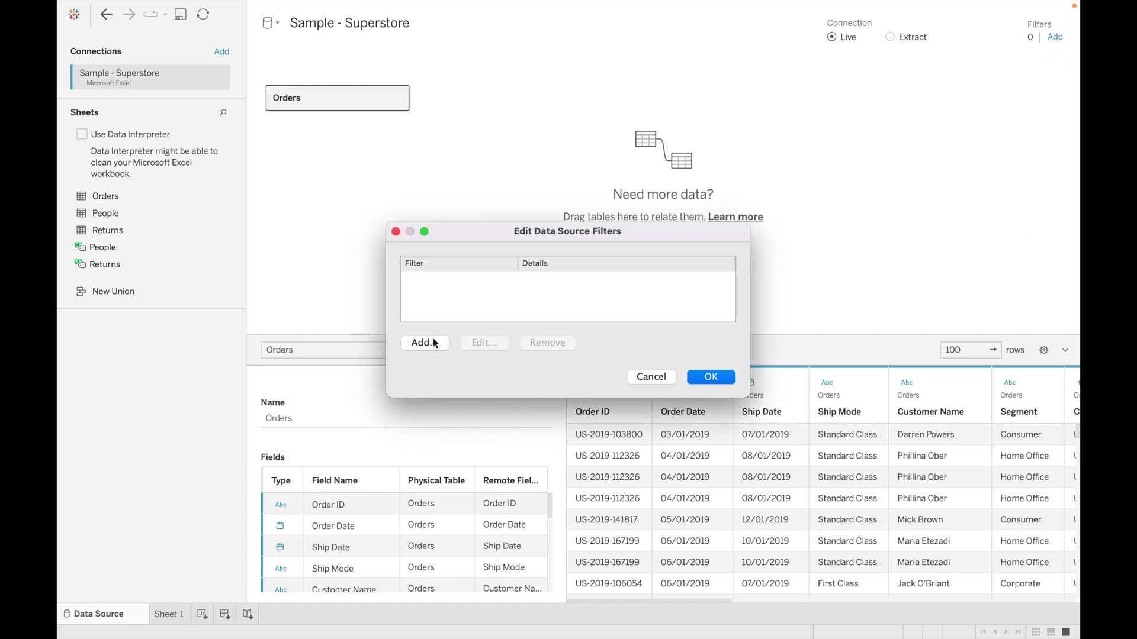
{"action": "left_click", "coordinate": [429, 342]}
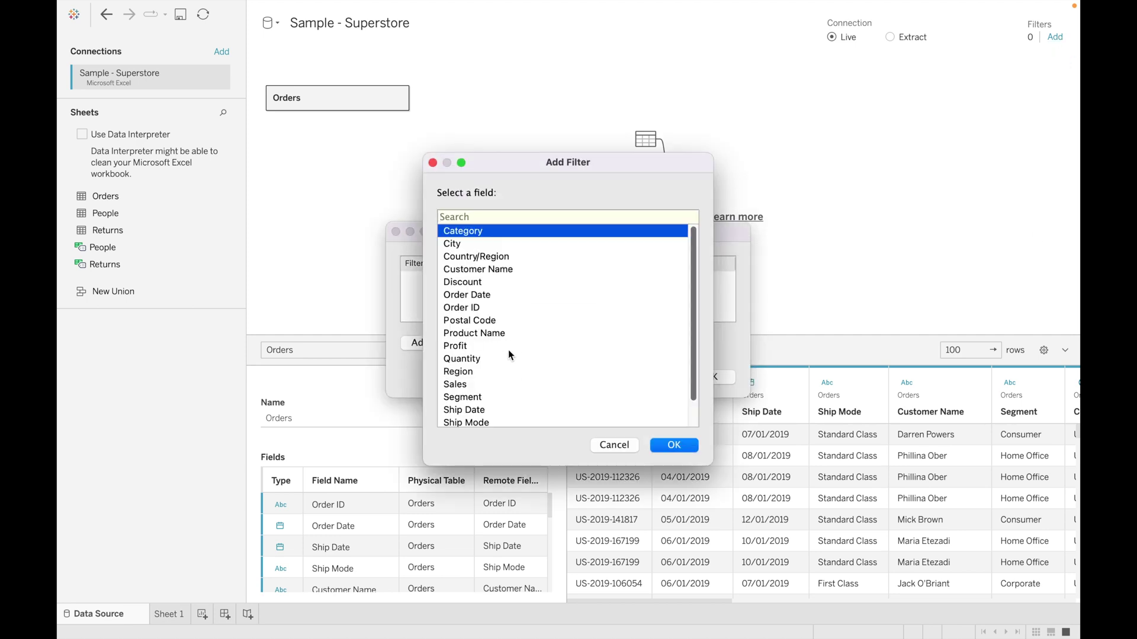
{"action": "double_click", "coordinate": [471, 371]}
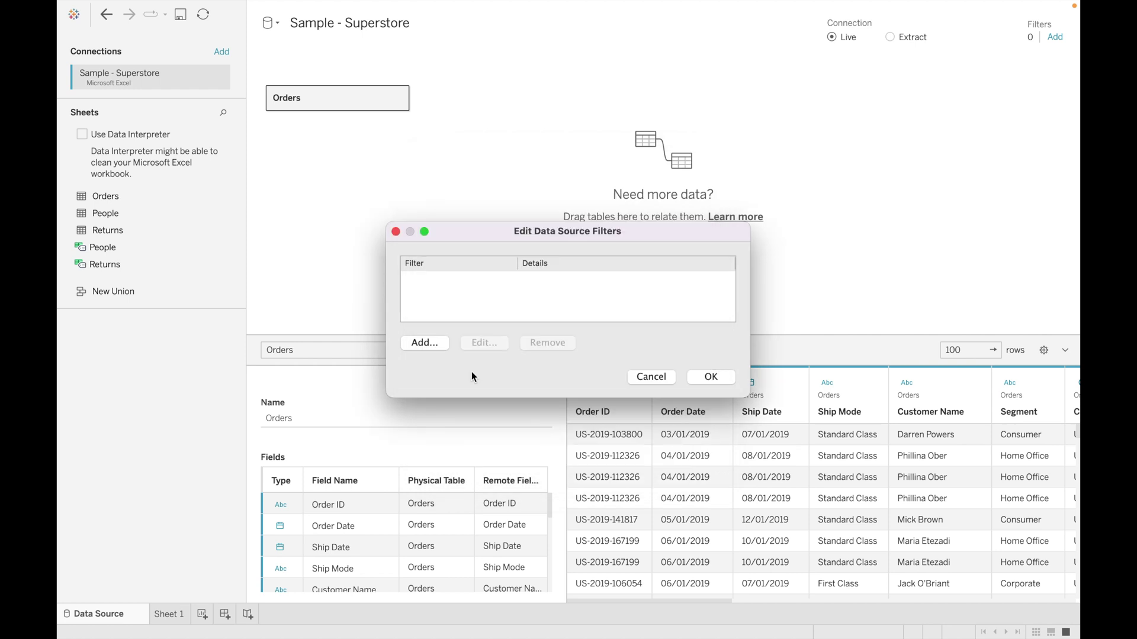
{"action": "left_click", "coordinate": [443, 195]}
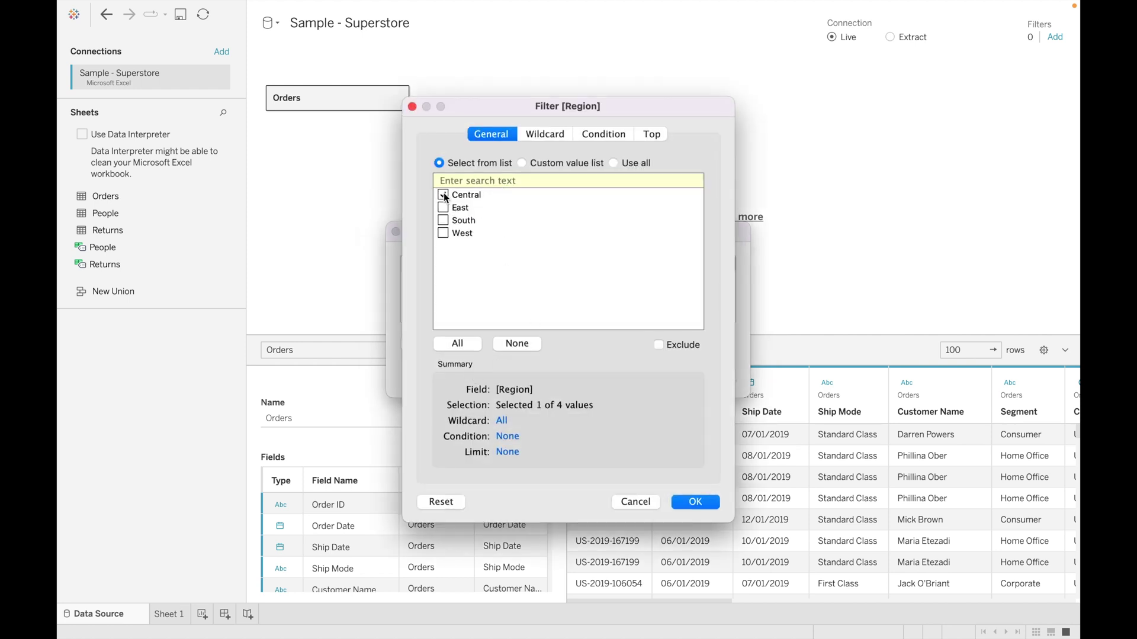
{"action": "left_click", "coordinate": [694, 501]}
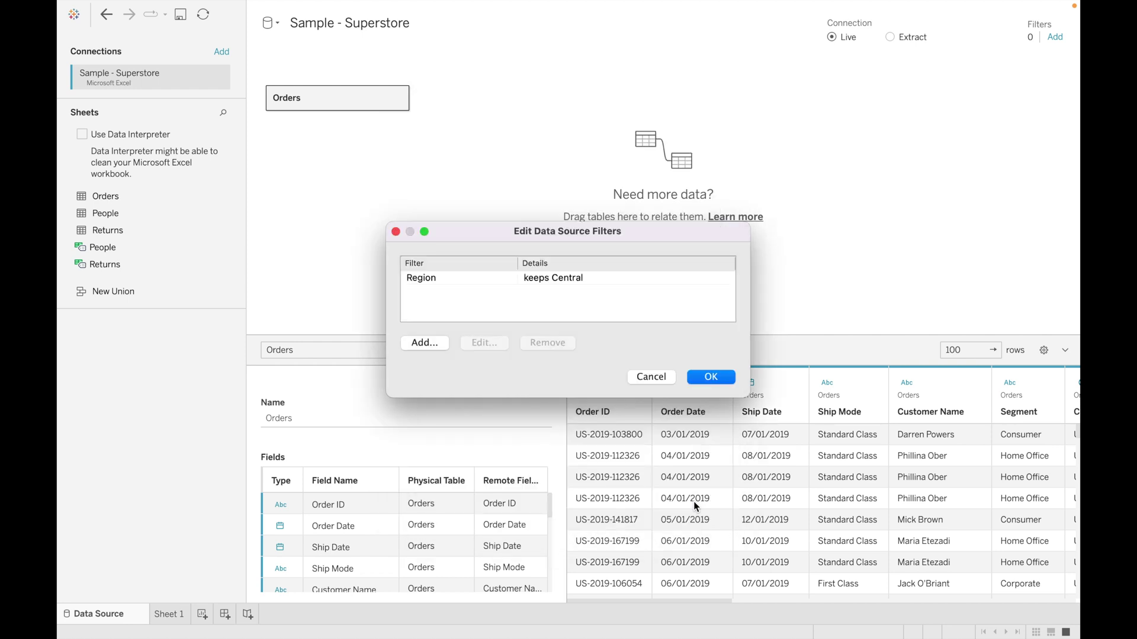
{"action": "left_click", "coordinate": [721, 378]}
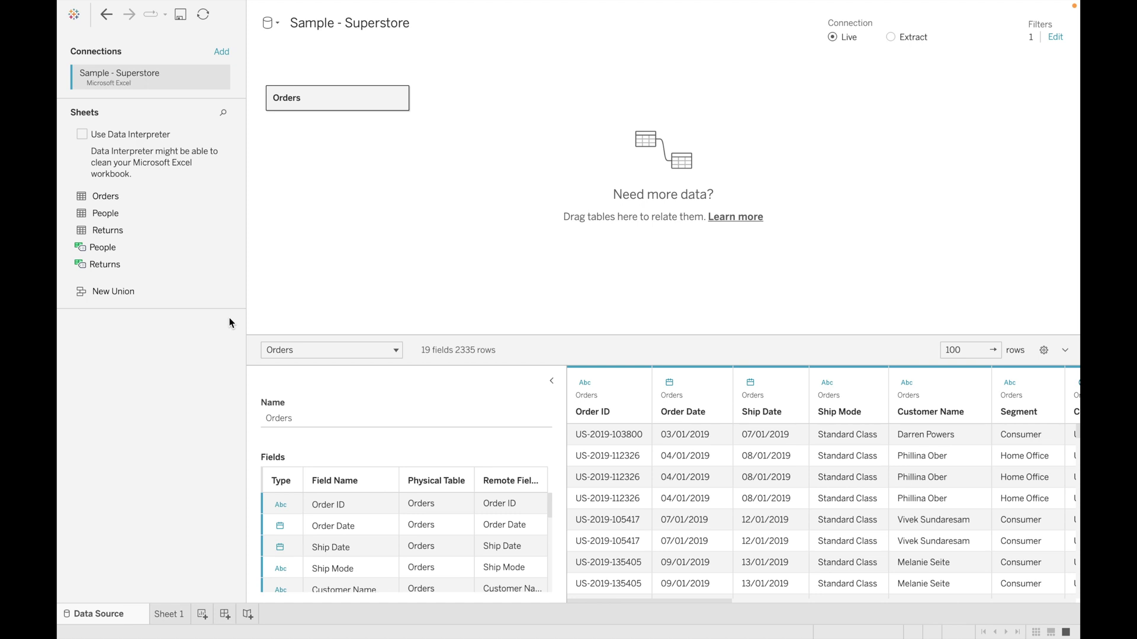
Step: Clear Sheet 1, search the data fields for "regio" and add Region to the view
{"action": "left_click", "coordinate": [168, 614]}
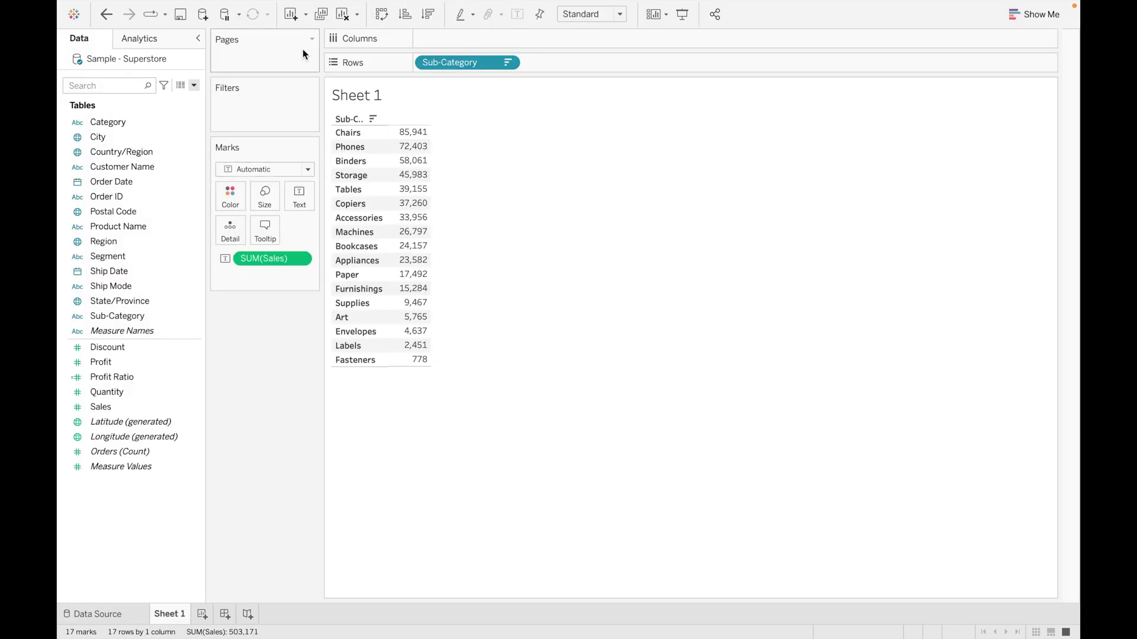
{"action": "left_click", "coordinate": [342, 14]}
{"action": "left_click", "coordinate": [95, 86]}
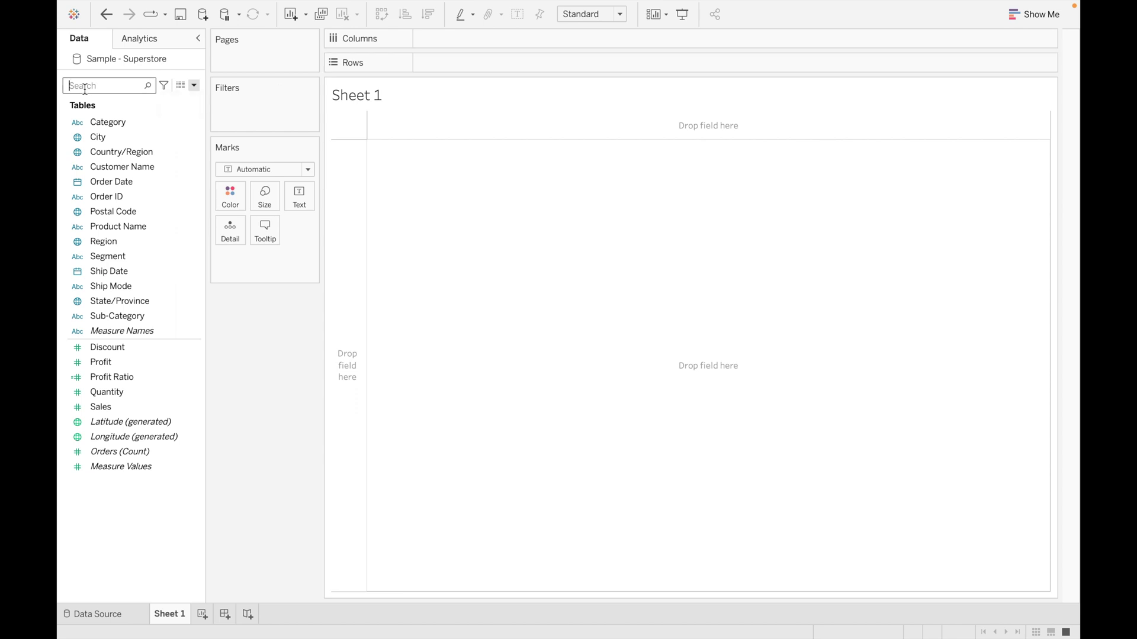
{"action": "type", "text": "regio"}
{"action": "left_click", "coordinate": [126, 136]}
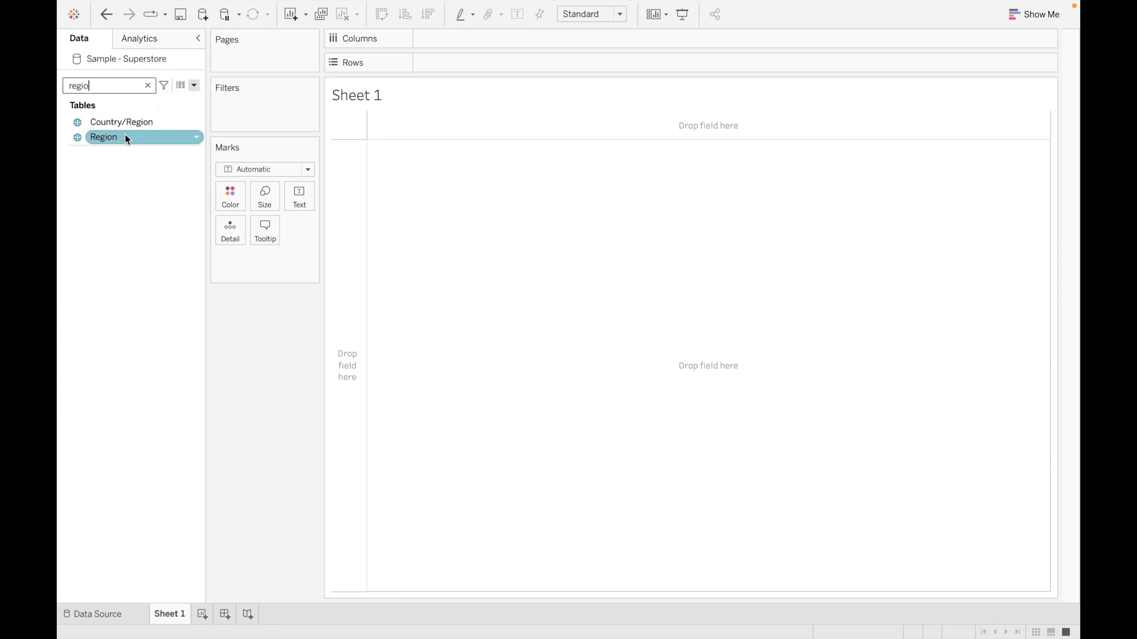
{"action": "double_click", "coordinate": [117, 142]}
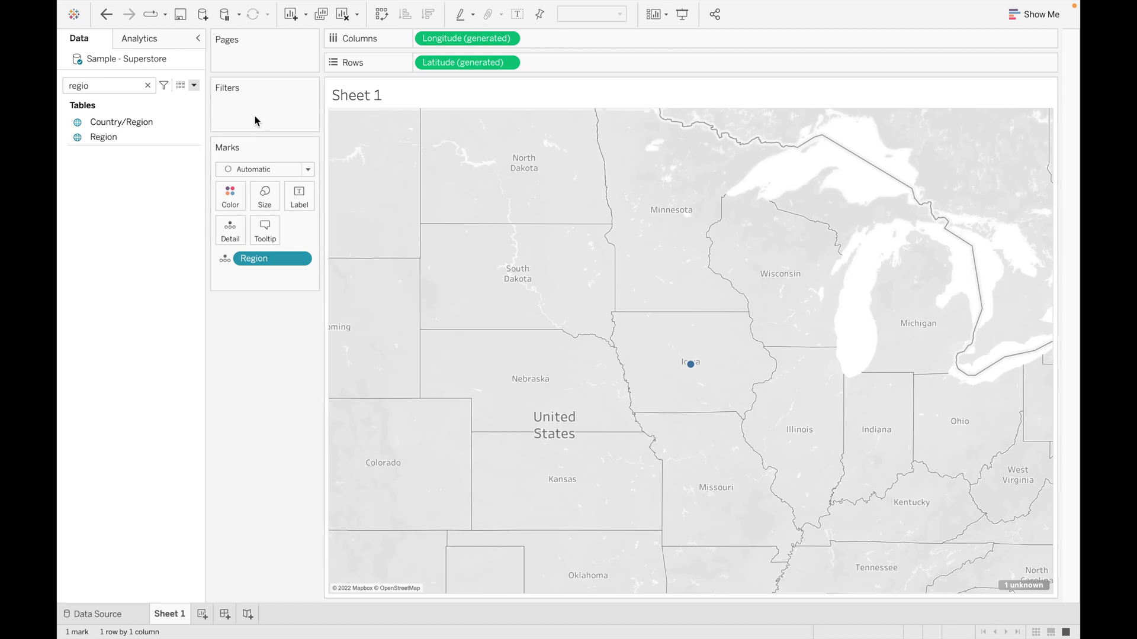
Step: Clear the Region map from Sheet 1 and place Region on Rows instead
{"action": "left_click", "coordinate": [344, 15]}
{"action": "left_click", "coordinate": [108, 142]}
{"action": "left_click_drag", "start_coordinate": [108, 142], "coordinate": [481, 68]}
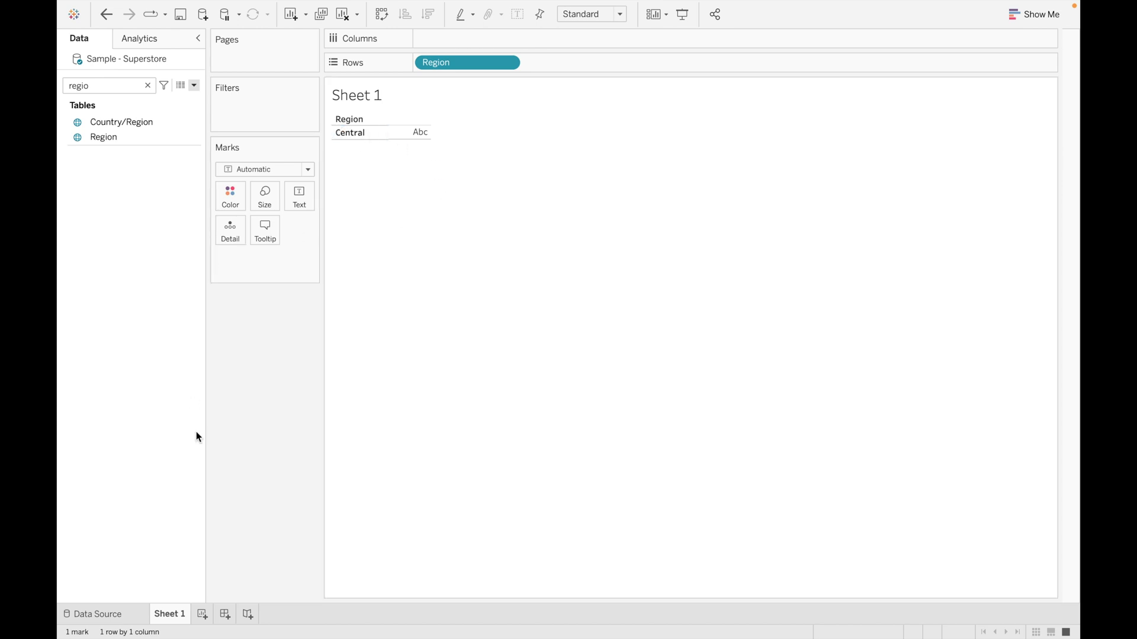
Step: Remove the Region filter from the data source filters and return to Sheet 1
{"action": "left_click", "coordinate": [95, 614]}
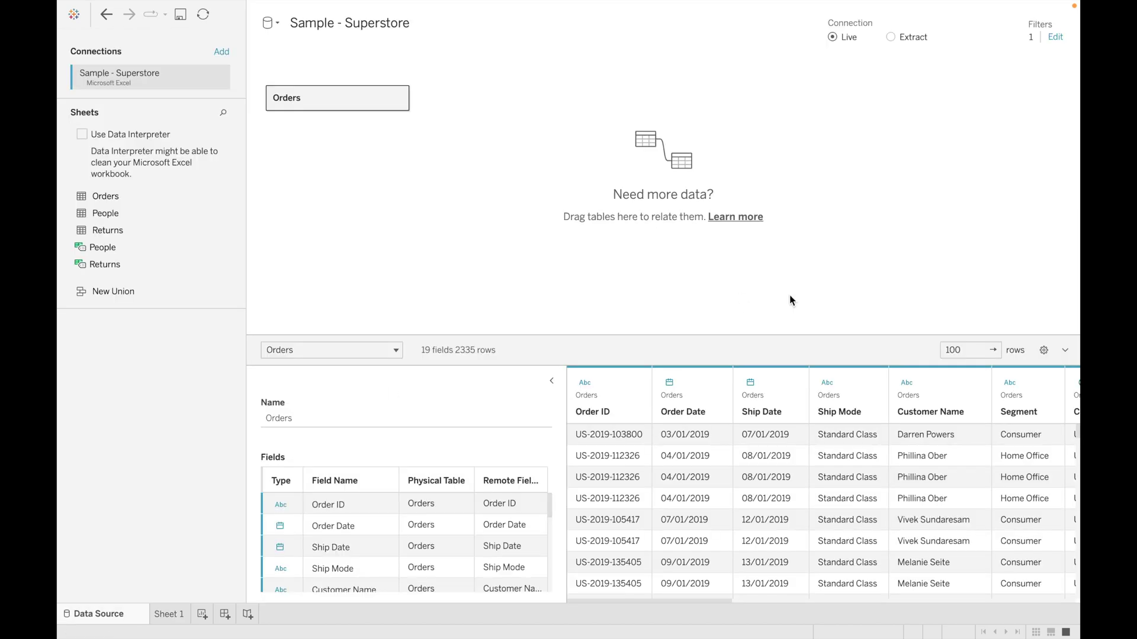
{"action": "left_click", "coordinate": [1056, 37]}
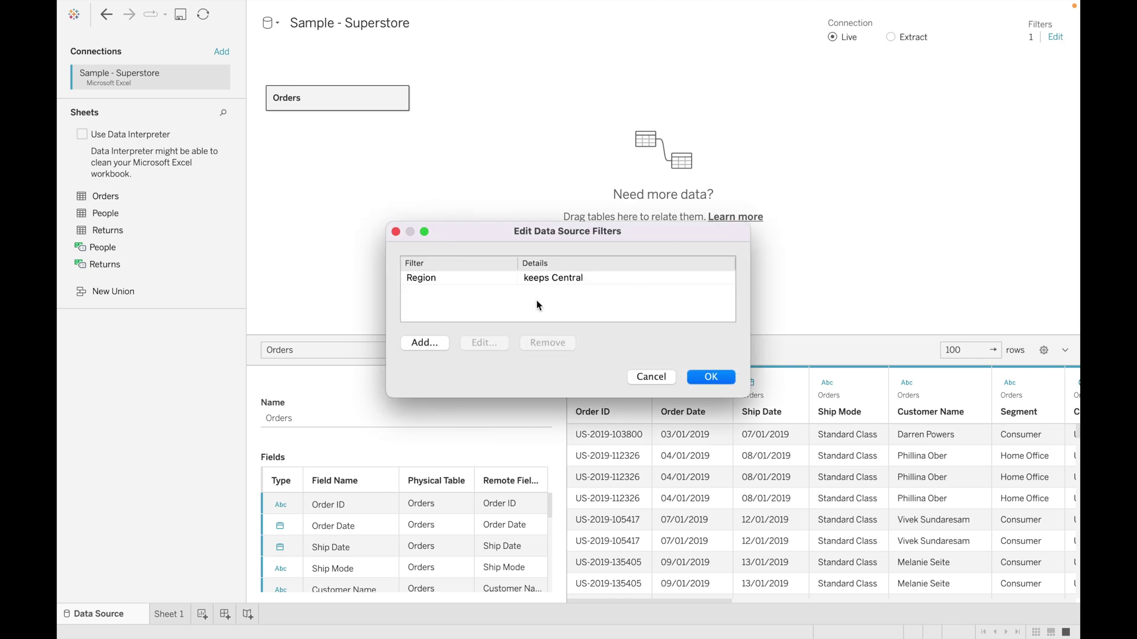
{"action": "left_click", "coordinate": [517, 279]}
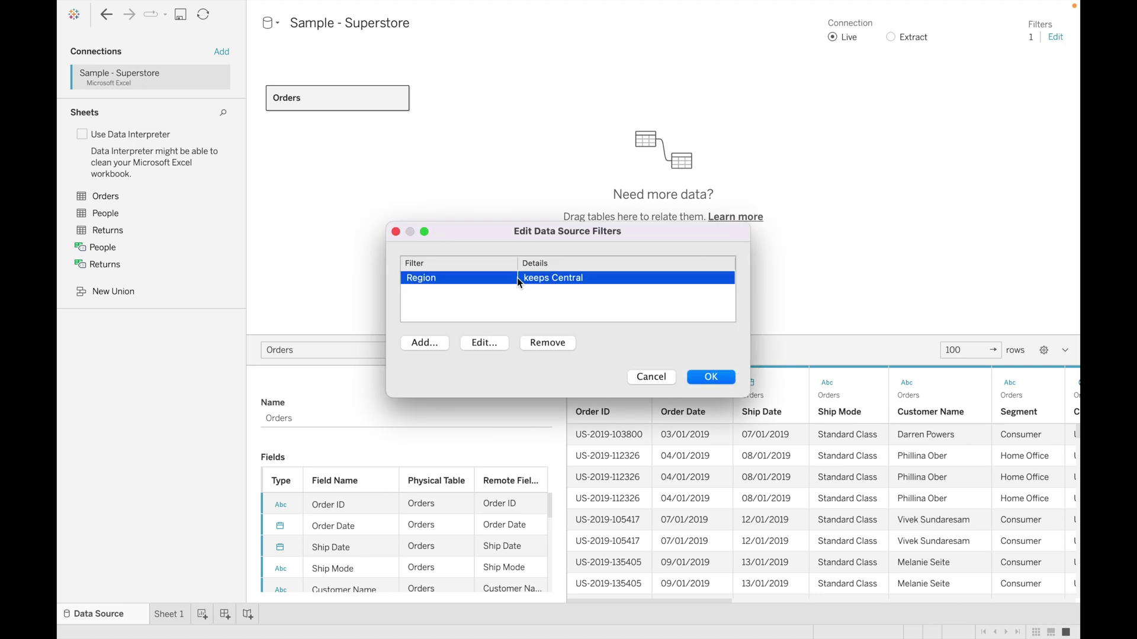
{"action": "left_click", "coordinate": [547, 343]}
{"action": "left_click", "coordinate": [703, 379]}
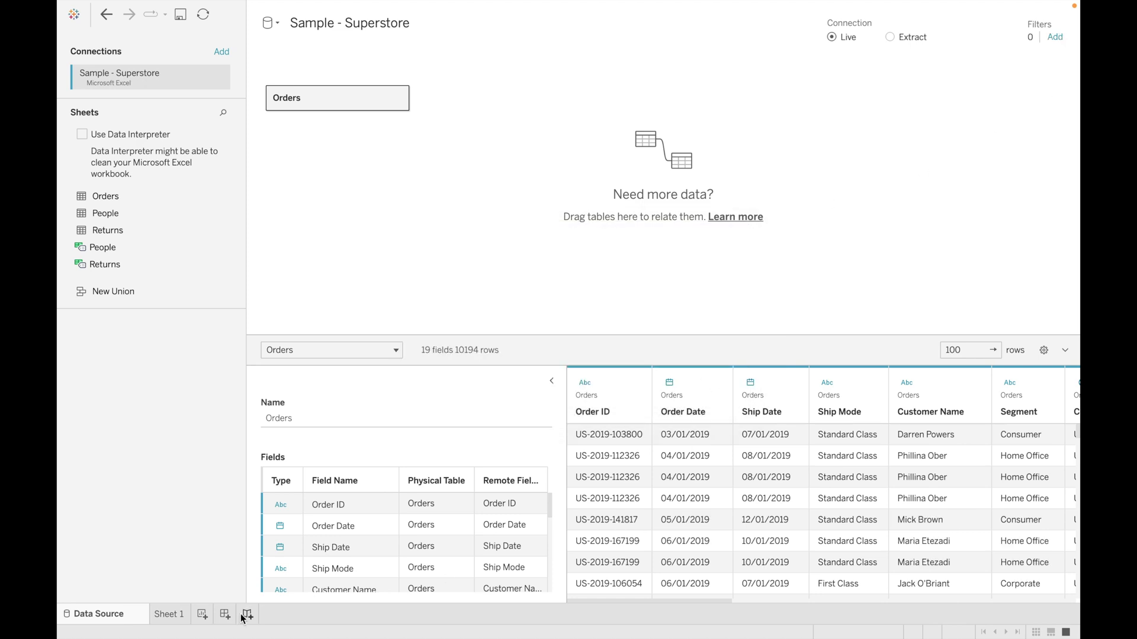
{"action": "left_click", "coordinate": [174, 615]}
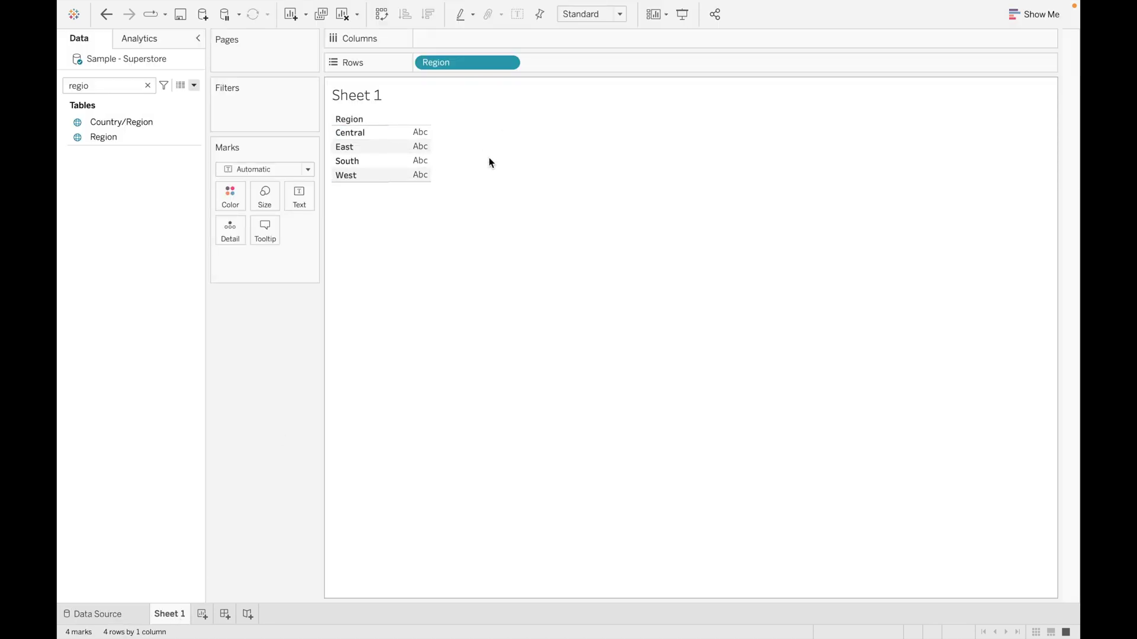
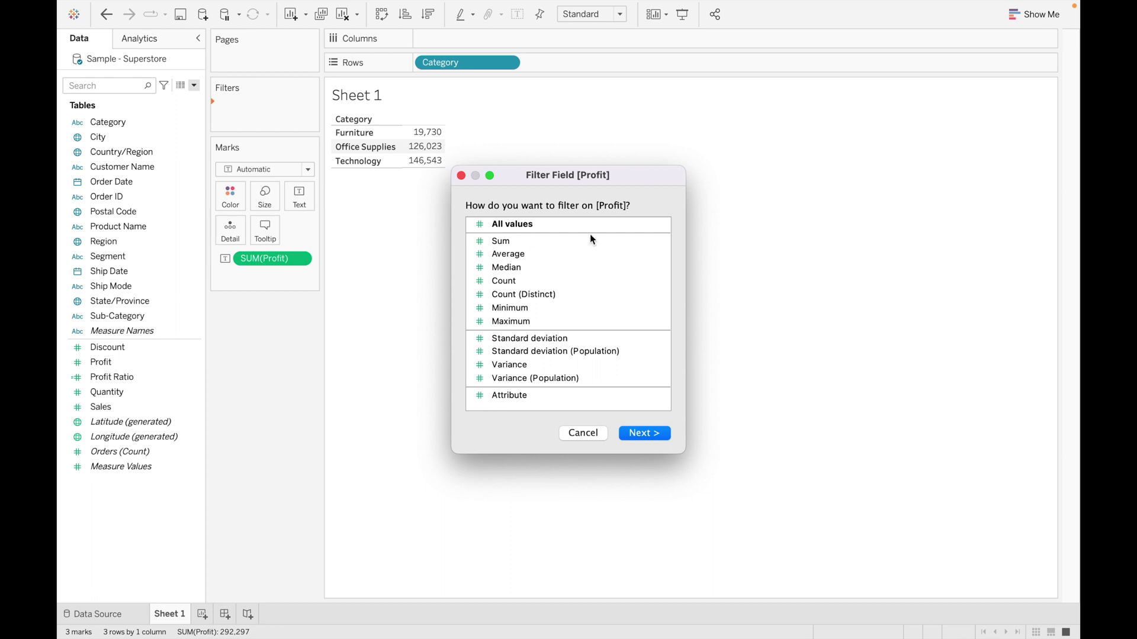
Step: Filter Profit on all values and set the lower limit of its range of values to 0
{"action": "left_click", "coordinate": [518, 225]}
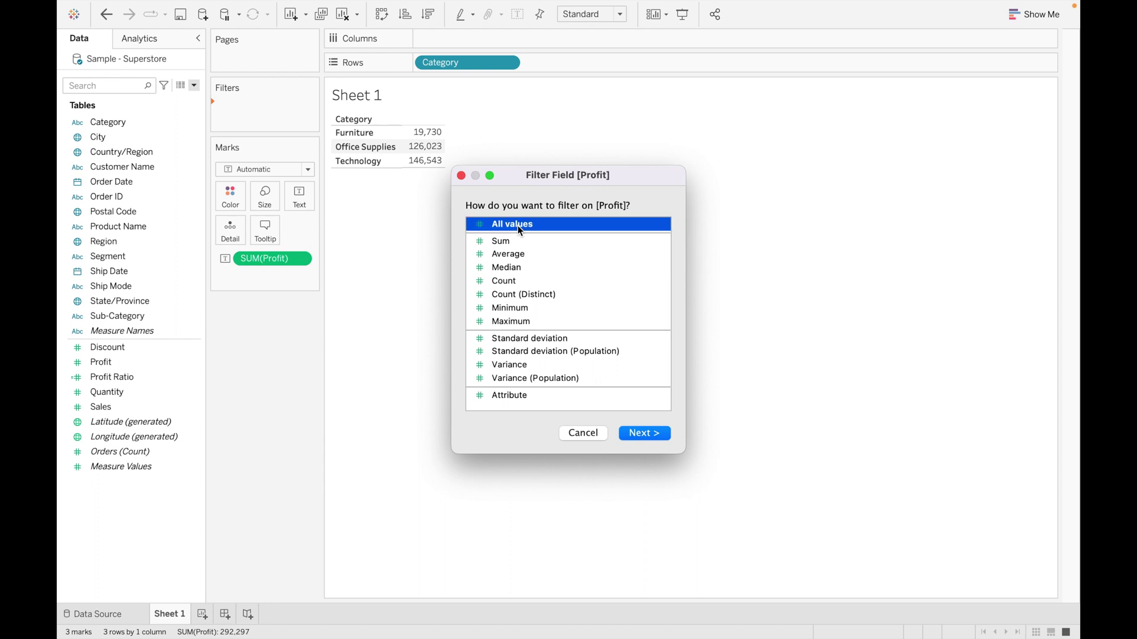
{"action": "key", "text": "Return"}
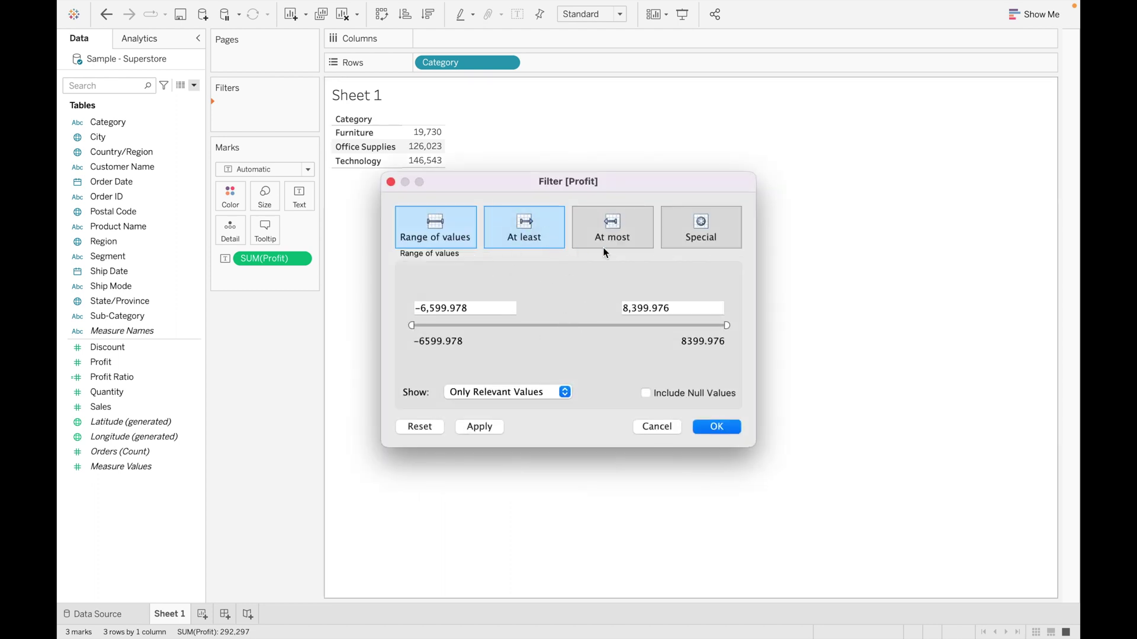
{"action": "left_click", "coordinate": [478, 308]}
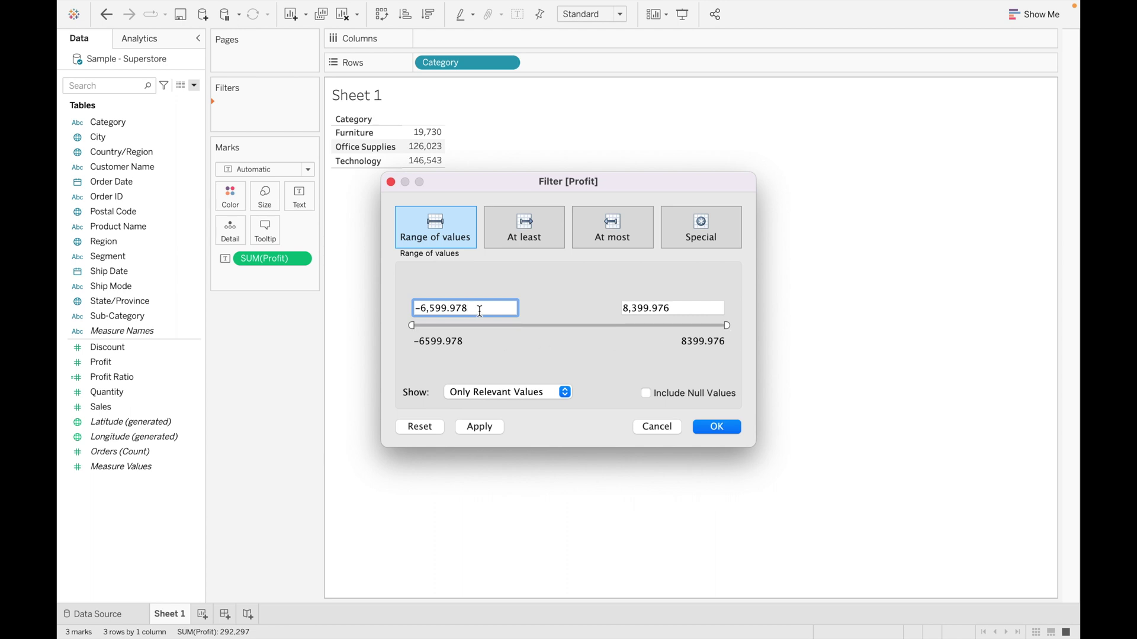
{"action": "left_click", "coordinate": [564, 284]}
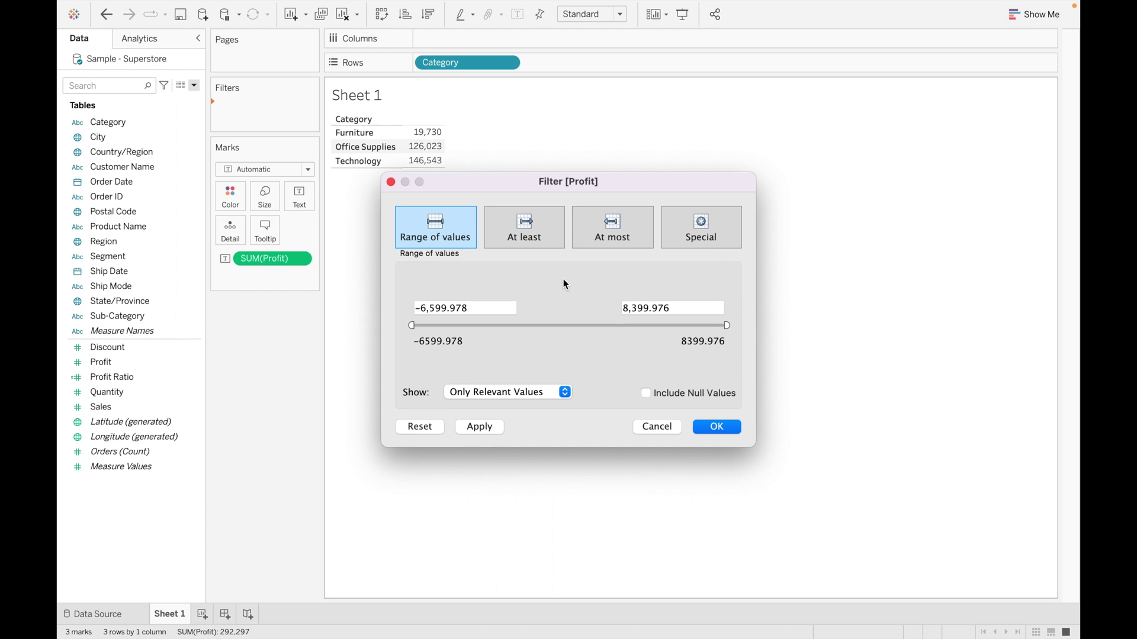
{"action": "left_click", "coordinate": [485, 307]}
{"action": "key", "text": "BackSpace"}
{"action": "key", "text": "BackSpace"}
{"action": "key", "text": "BackSpace"}
{"action": "key", "text": "BackSpace"}
{"action": "key", "text": "BackSpace"}
{"action": "key", "text": "BackSpace"}
{"action": "key", "text": "BackSpace"}
{"action": "key", "text": "BackSpace"}
{"action": "key", "text": "BackSpace"}
{"action": "key", "text": "BackSpace"}
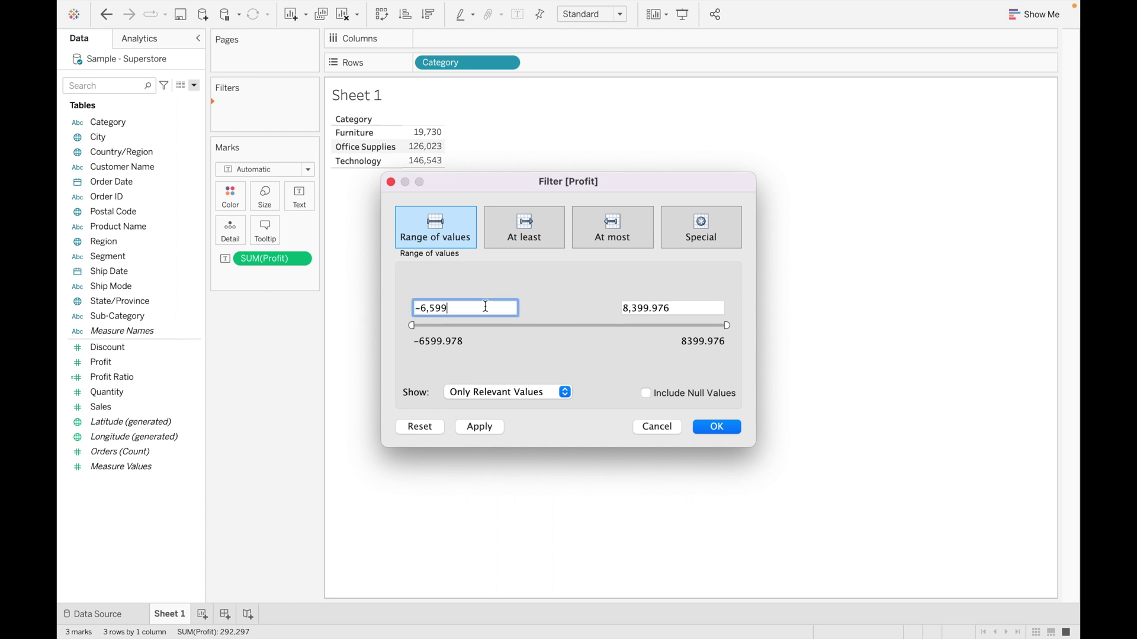
{"action": "type", "text": "0"}
Step: Review the At least, At most and Special options of the Profit filter
{"action": "left_click", "coordinate": [523, 236]}
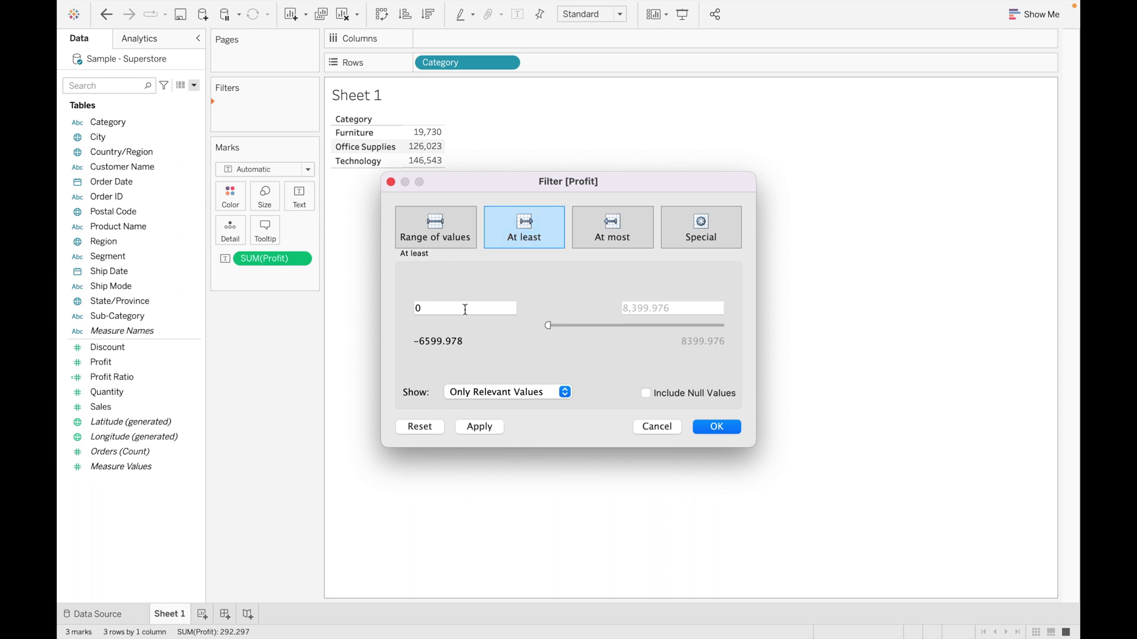
{"action": "left_click", "coordinate": [620, 226]}
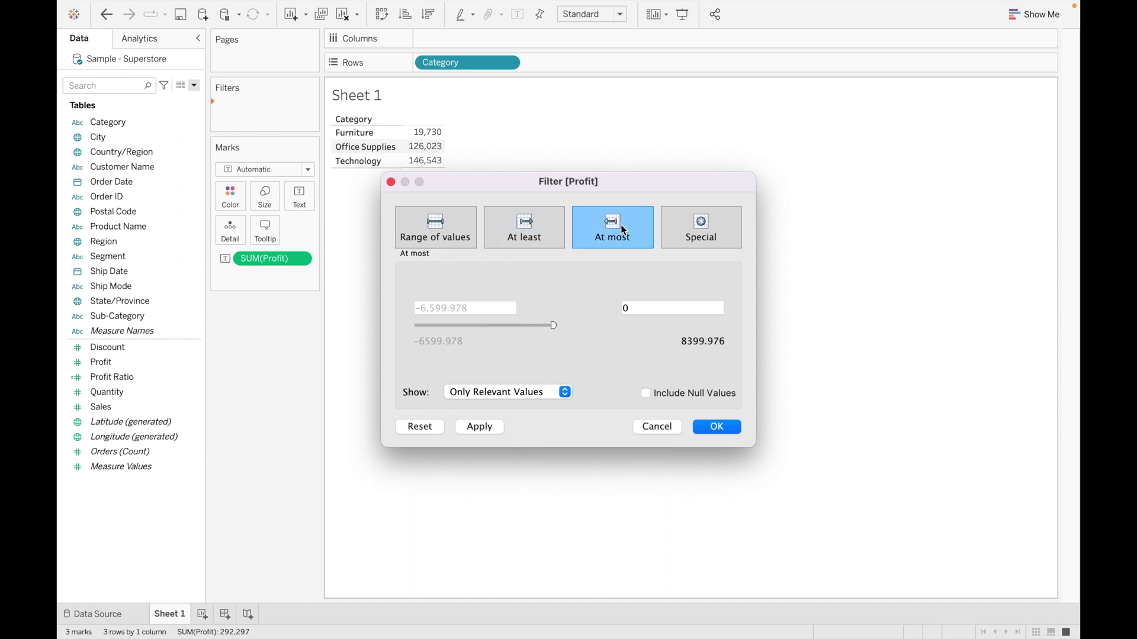
{"action": "left_click", "coordinate": [683, 242]}
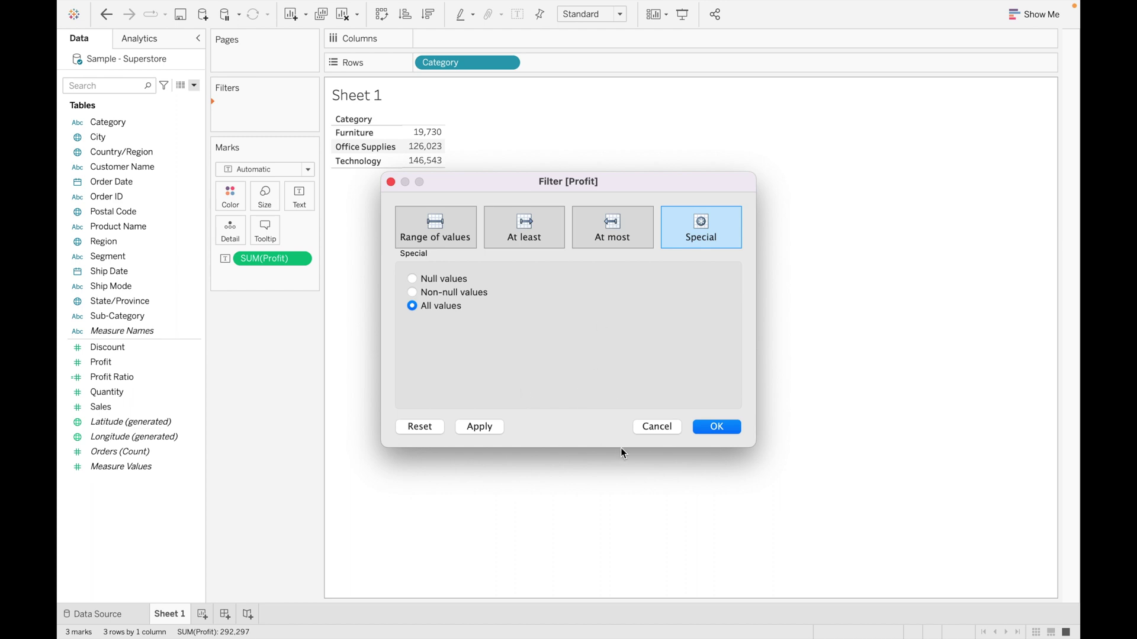
Step: Apply the Profit filter with the special All values option, and remove it from the sheet
{"action": "left_click", "coordinate": [703, 427]}
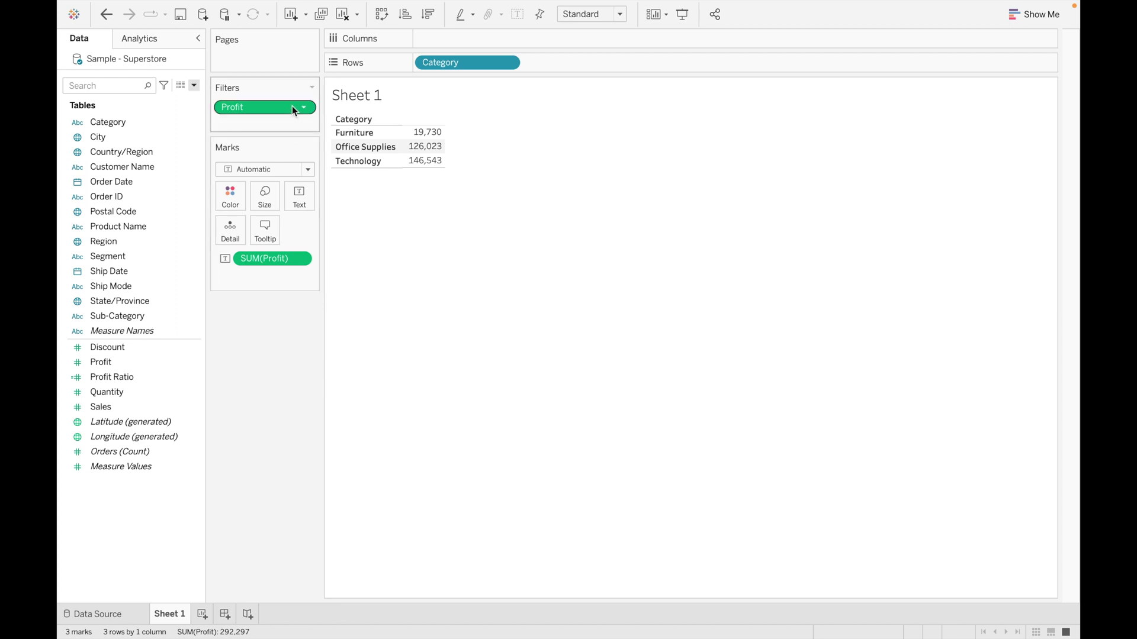
{"action": "left_click_drag", "start_coordinate": [291, 106], "coordinate": [292, 450]}
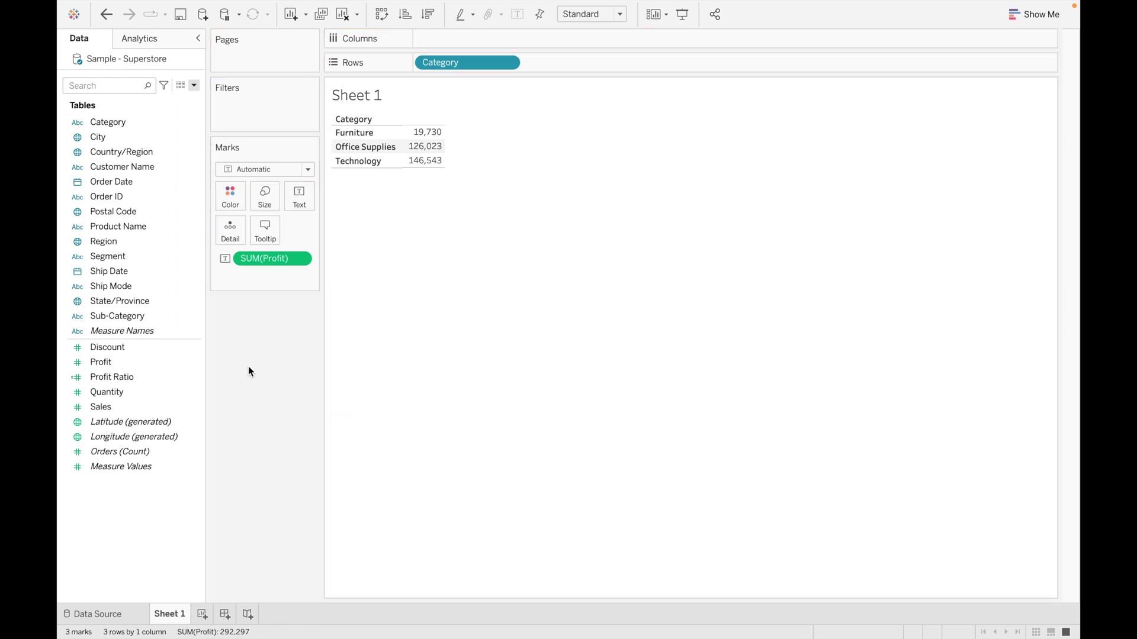
Step: Create a new worksheet and build a table of Sales by Category
{"action": "left_click", "coordinate": [202, 618]}
{"action": "left_click", "coordinate": [166, 211]}
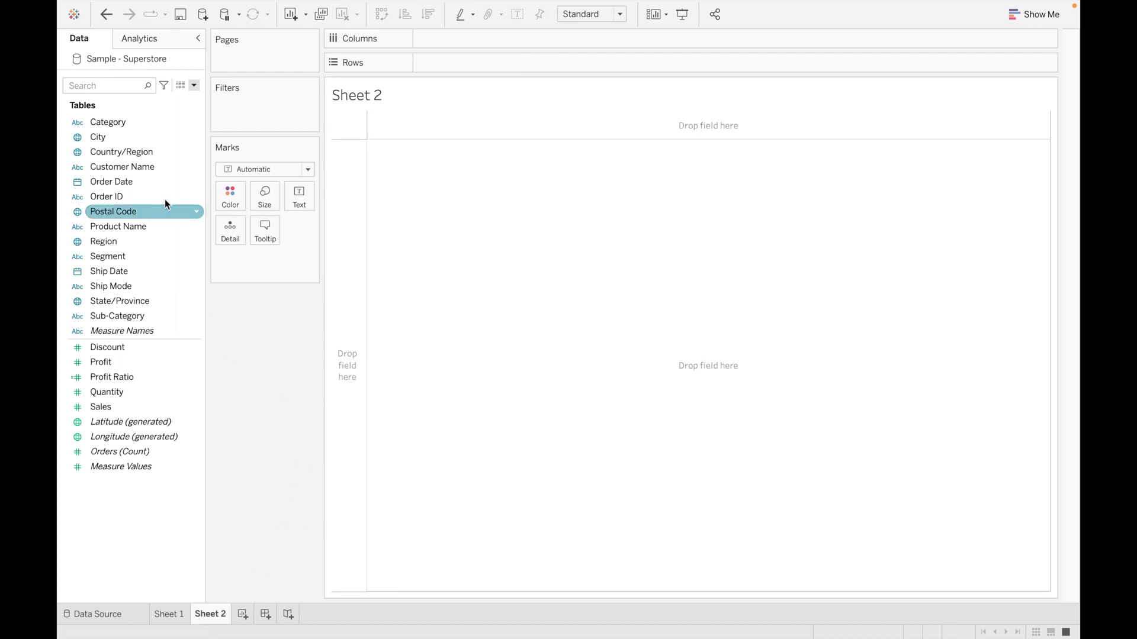
{"action": "left_click", "coordinate": [114, 168]}
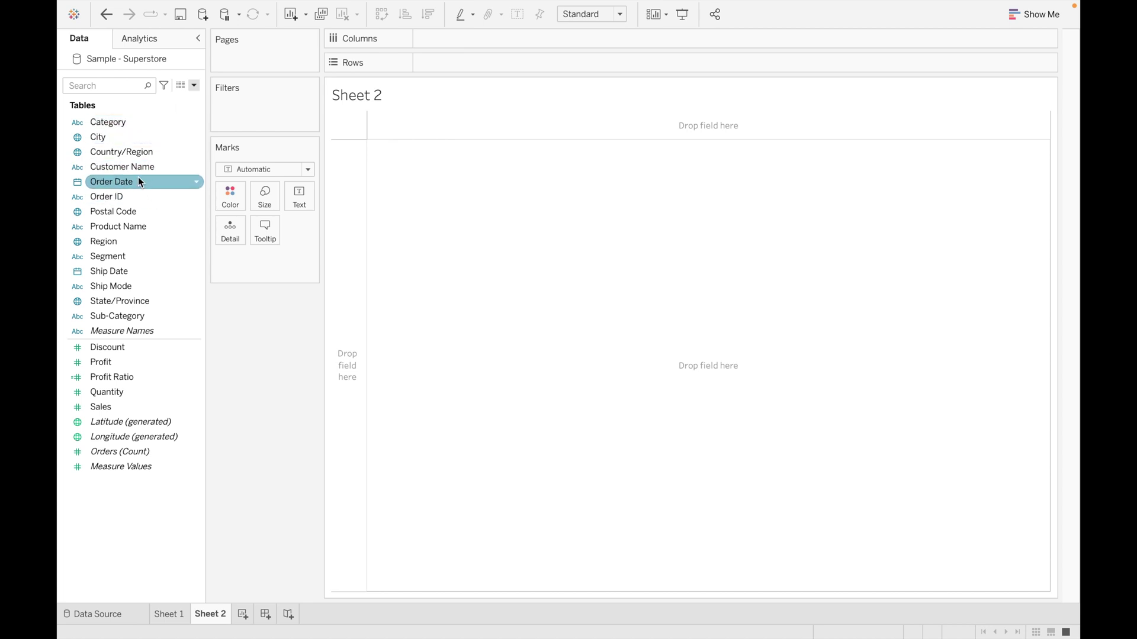
{"action": "double_click", "coordinate": [134, 122]}
{"action": "double_click", "coordinate": [119, 405]}
Step: Add Order Date as a filter on Sheet 2, using the Relative Date type
{"action": "left_click_drag", "start_coordinate": [138, 183], "coordinate": [262, 111]}
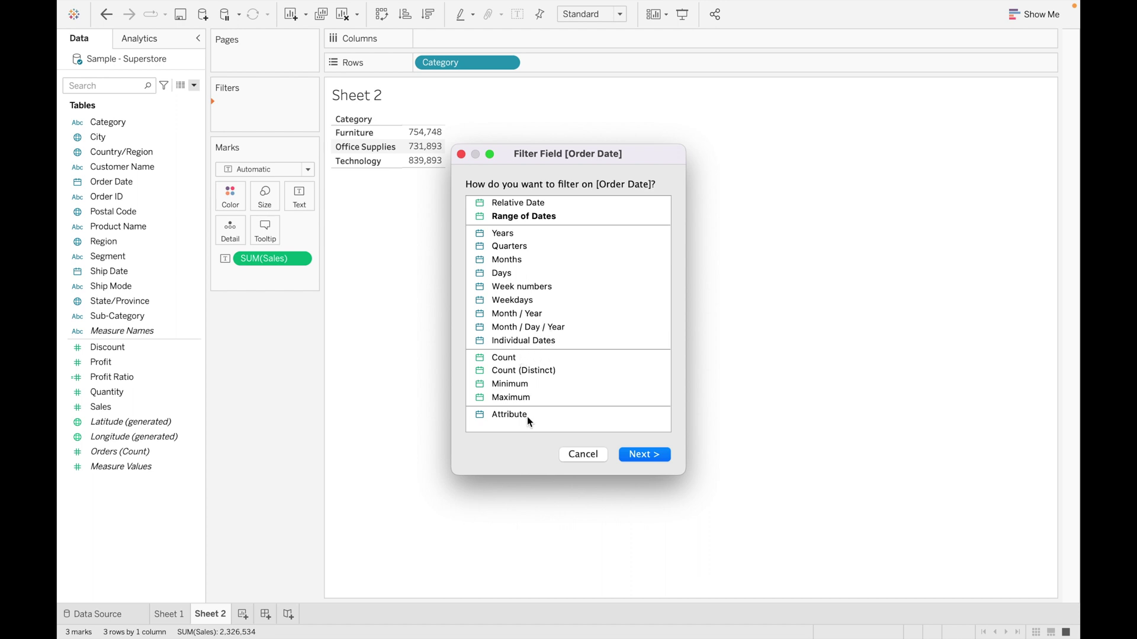
{"action": "double_click", "coordinate": [527, 204]}
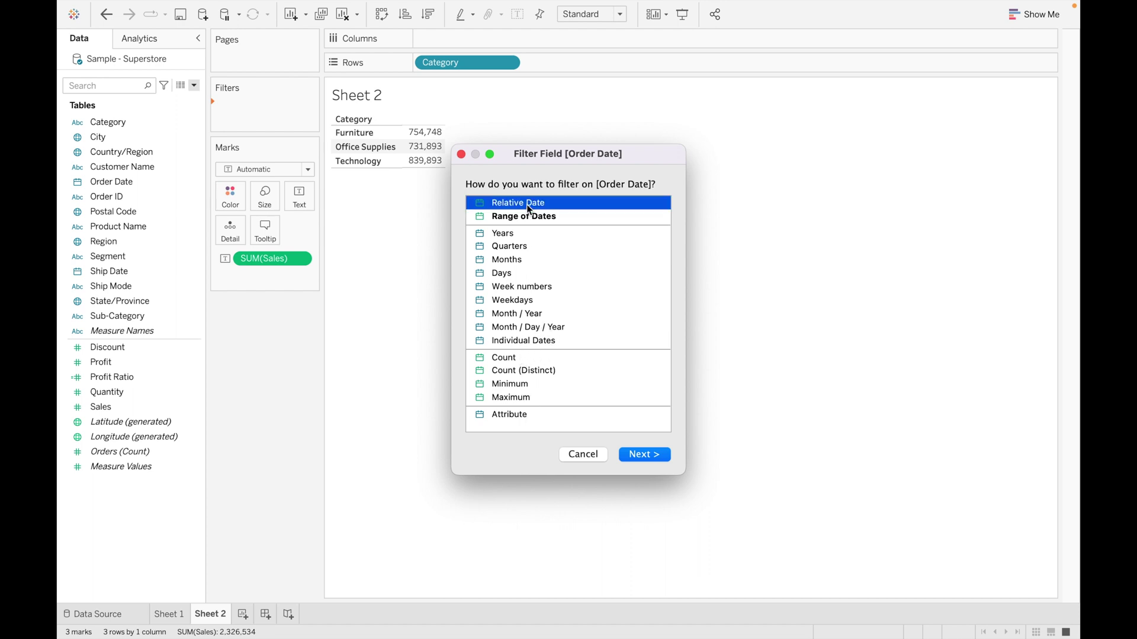
{"action": "left_click", "coordinate": [478, 309]}
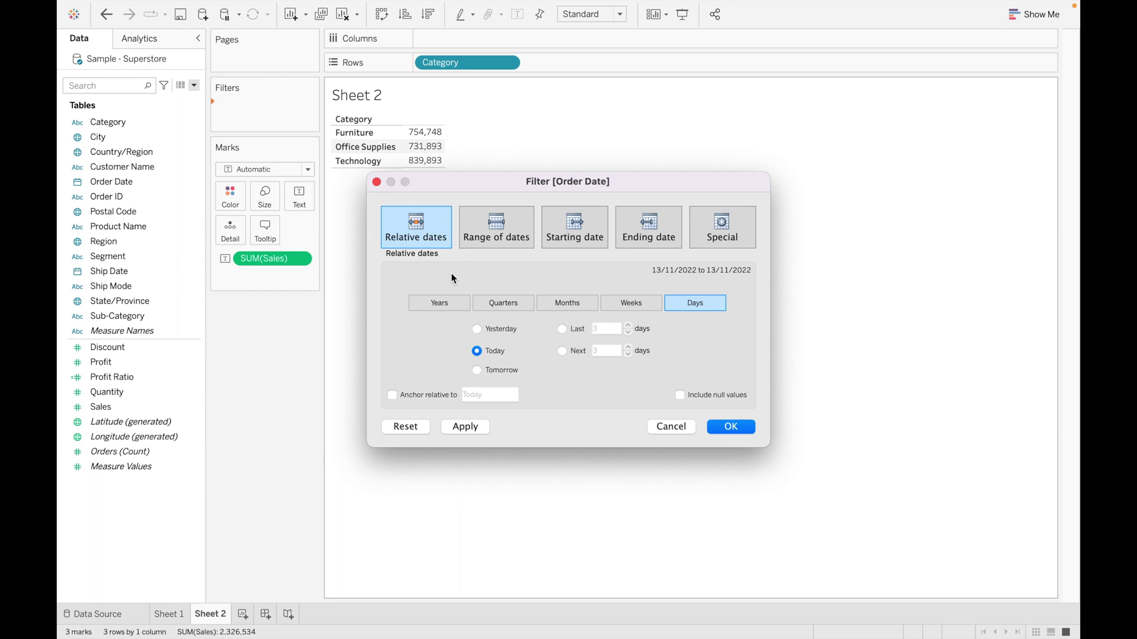
Step: Review the relative date choices of the Order Date filter for years, quarters, months, weeks and days
{"action": "left_click", "coordinate": [444, 304]}
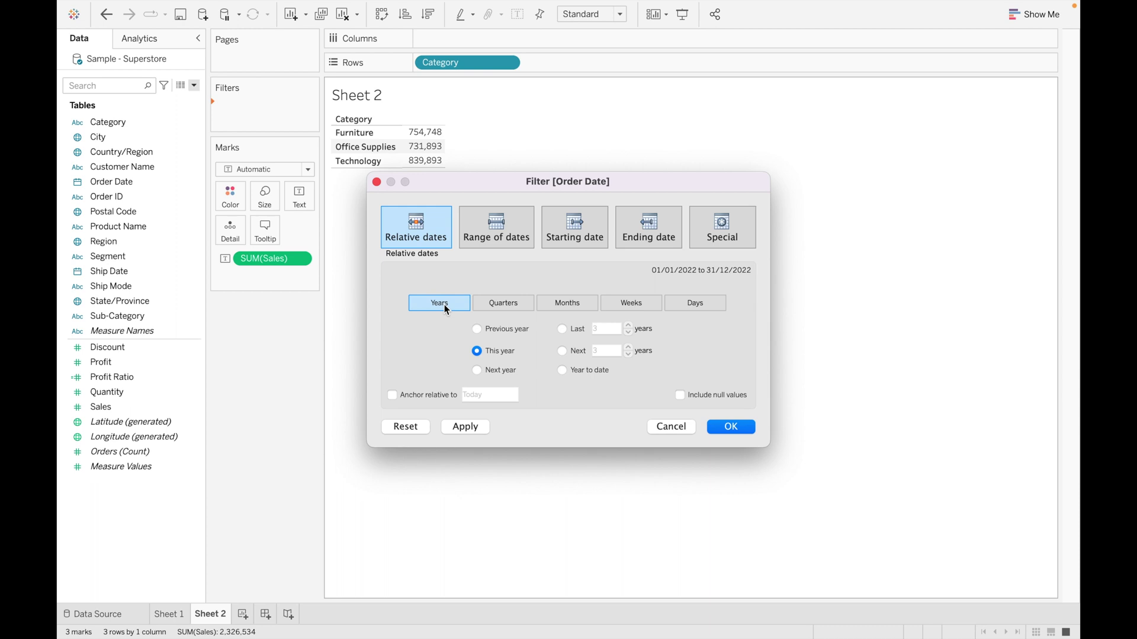
{"action": "left_click", "coordinate": [502, 302]}
{"action": "left_click", "coordinate": [563, 302]}
{"action": "left_click", "coordinate": [631, 301]}
{"action": "left_click", "coordinate": [699, 301]}
Step: Try This year, Year to date, Next years and Last 3 years as the relative period of the Order Date filter
{"action": "left_click", "coordinate": [434, 302]}
{"action": "left_click", "coordinate": [477, 351]}
{"action": "left_click", "coordinate": [562, 371]}
{"action": "left_click", "coordinate": [562, 352]}
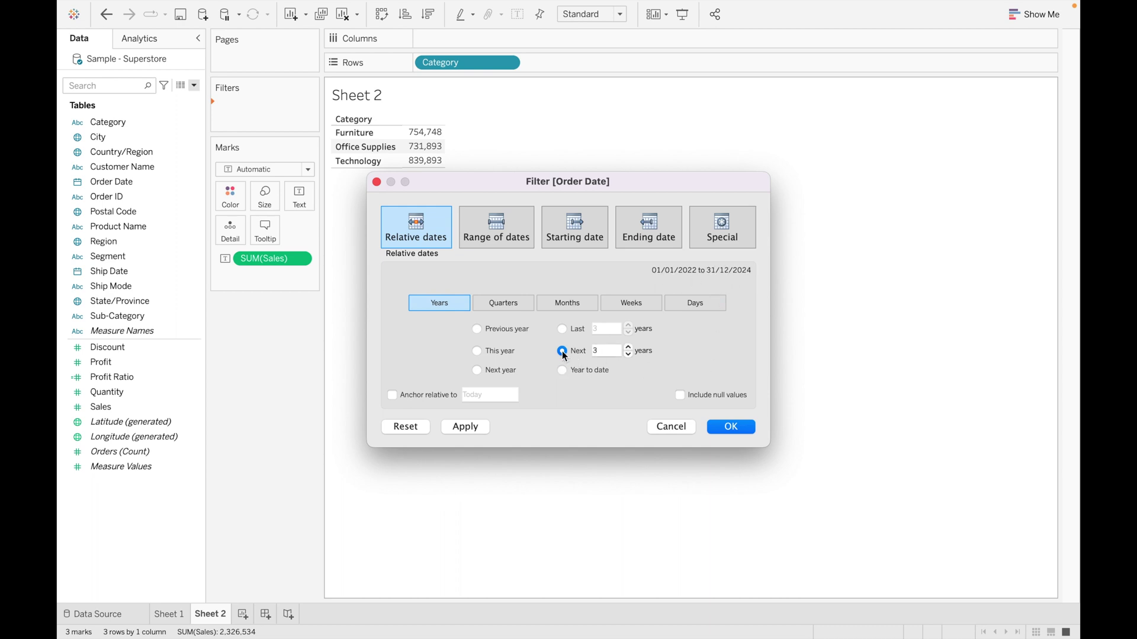
{"action": "left_click", "coordinate": [628, 354]}
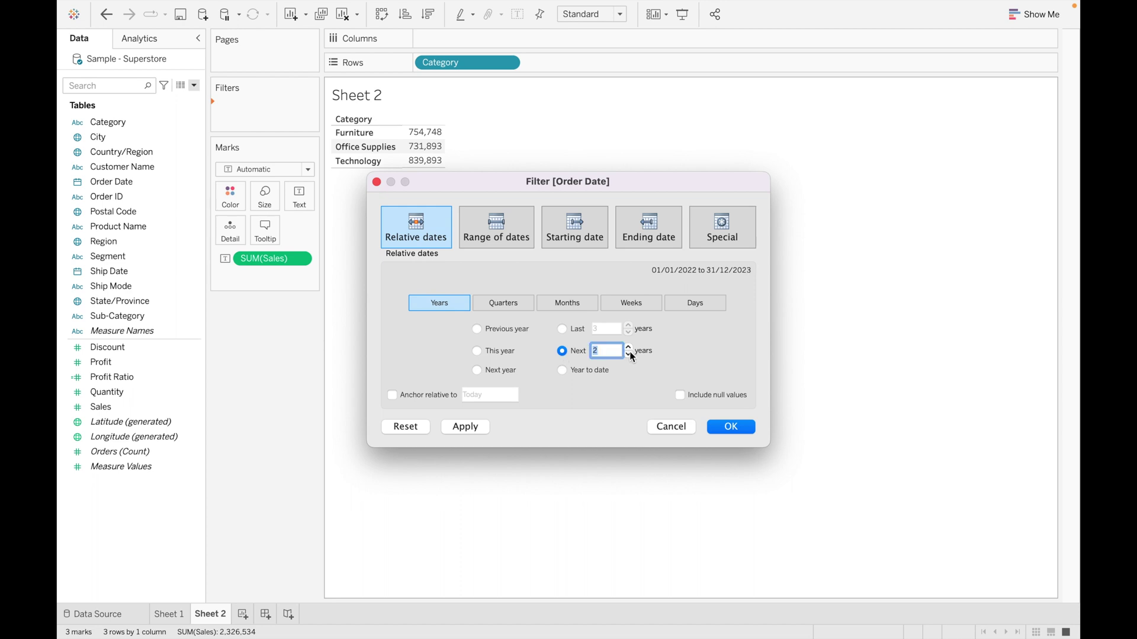
{"action": "left_click", "coordinate": [563, 328]}
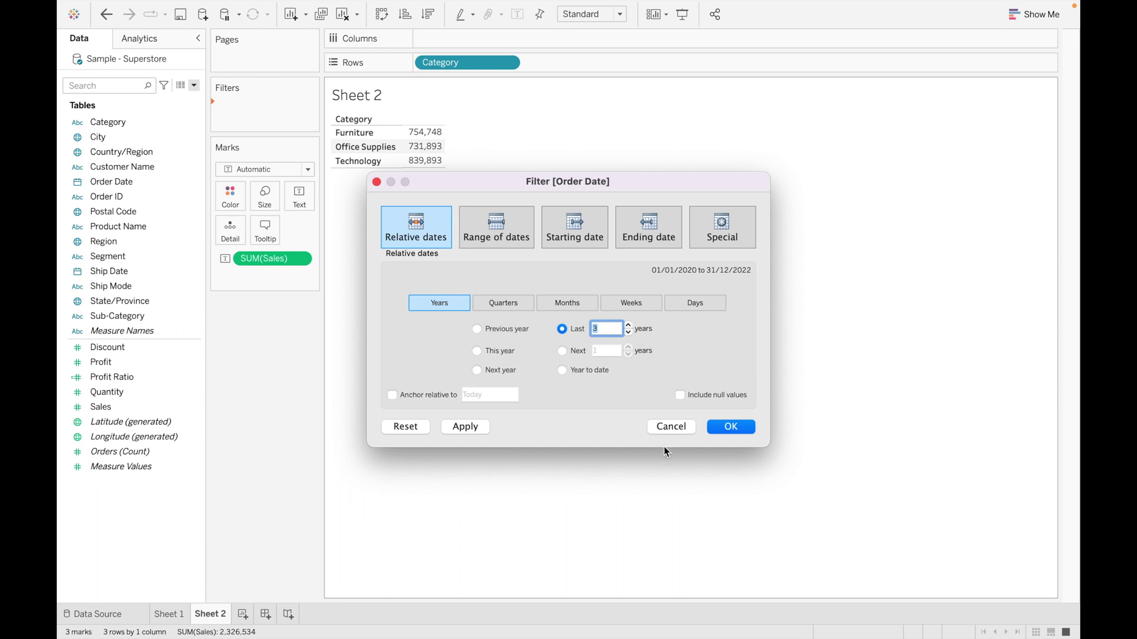
Step: Switch the Last 3 relative period of the Order Date filter through quarters, months, weeks and days
{"action": "left_click", "coordinate": [506, 302]}
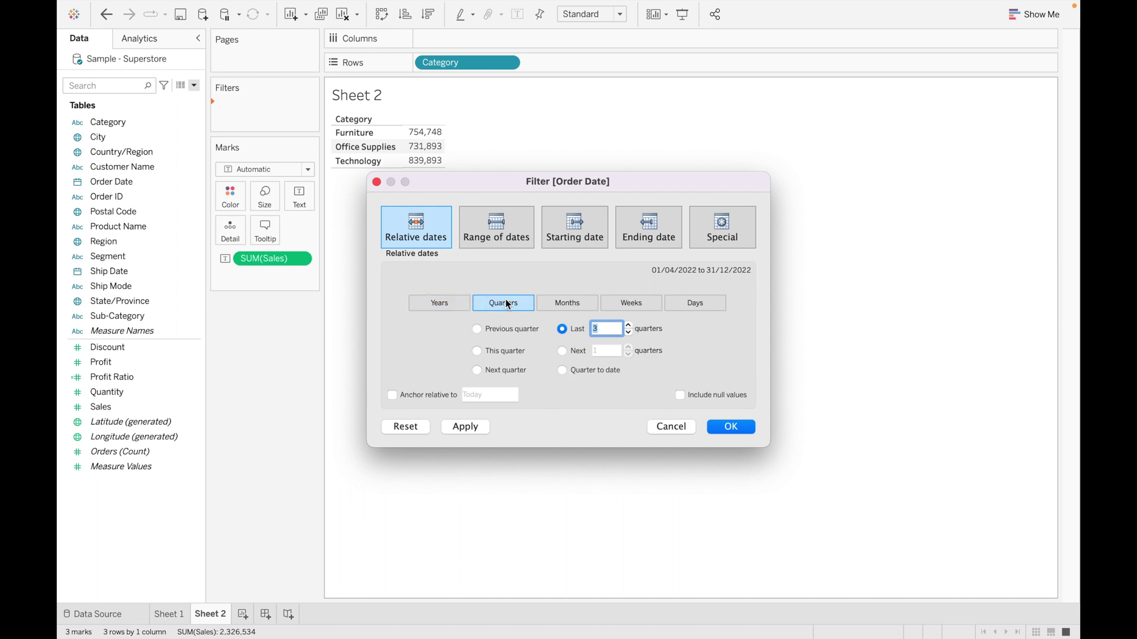
{"action": "left_click", "coordinate": [569, 303]}
{"action": "left_click", "coordinate": [644, 305]}
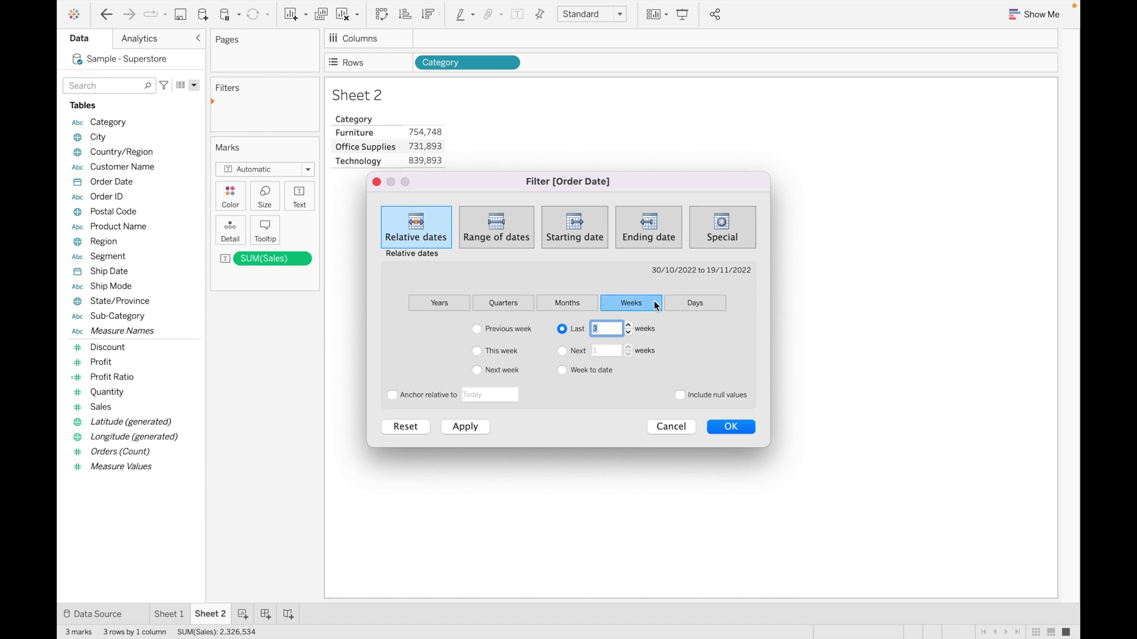
{"action": "left_click", "coordinate": [695, 304]}
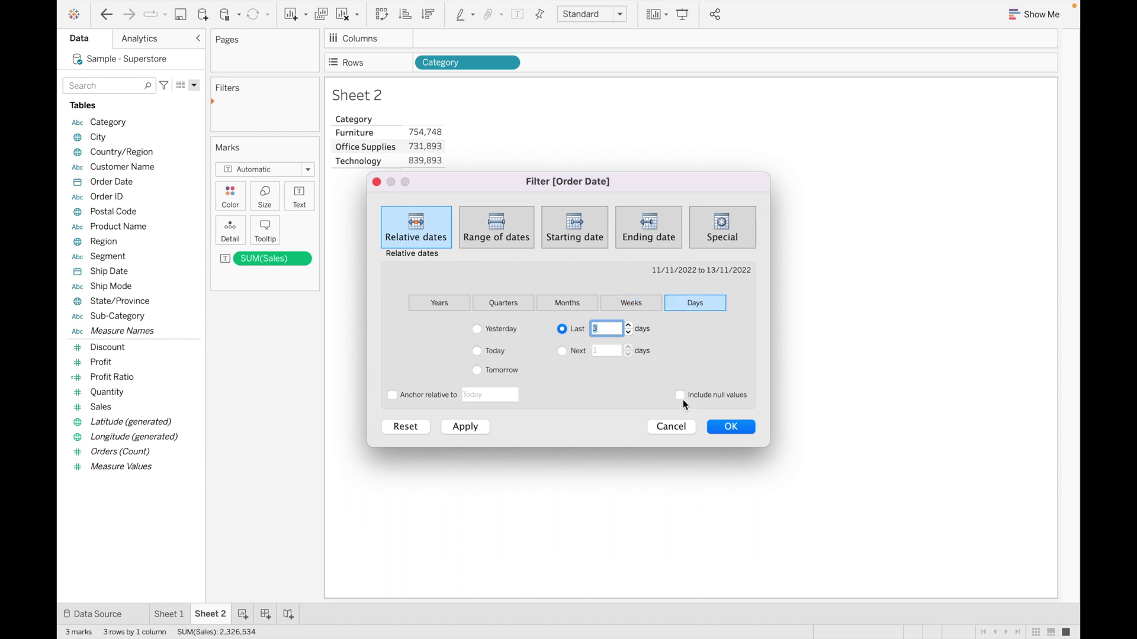
Step: Set the relative period to Previous year, and turn the relative anchor date on and off again
{"action": "left_click", "coordinate": [439, 304]}
{"action": "left_click", "coordinate": [476, 329]}
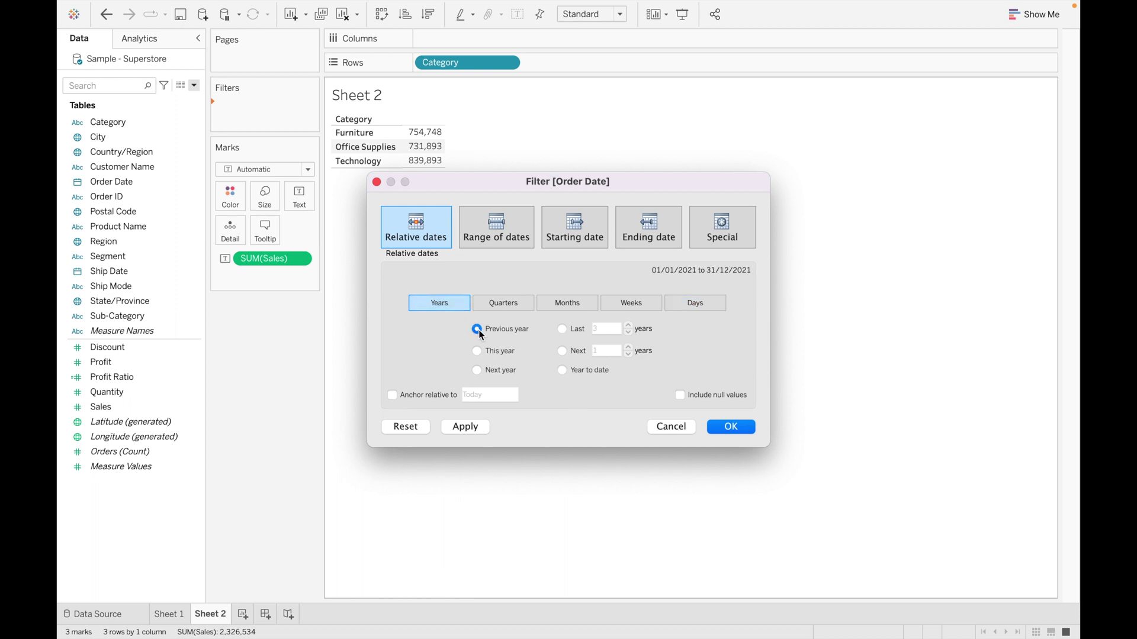
{"action": "left_click", "coordinate": [392, 396]}
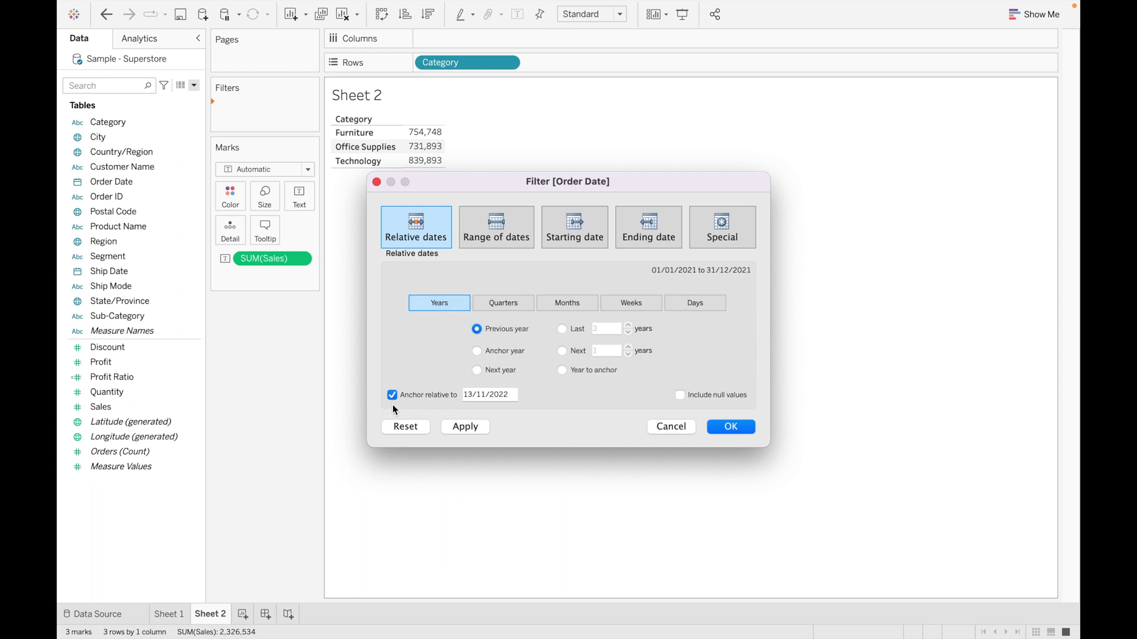
{"action": "left_click", "coordinate": [392, 394]}
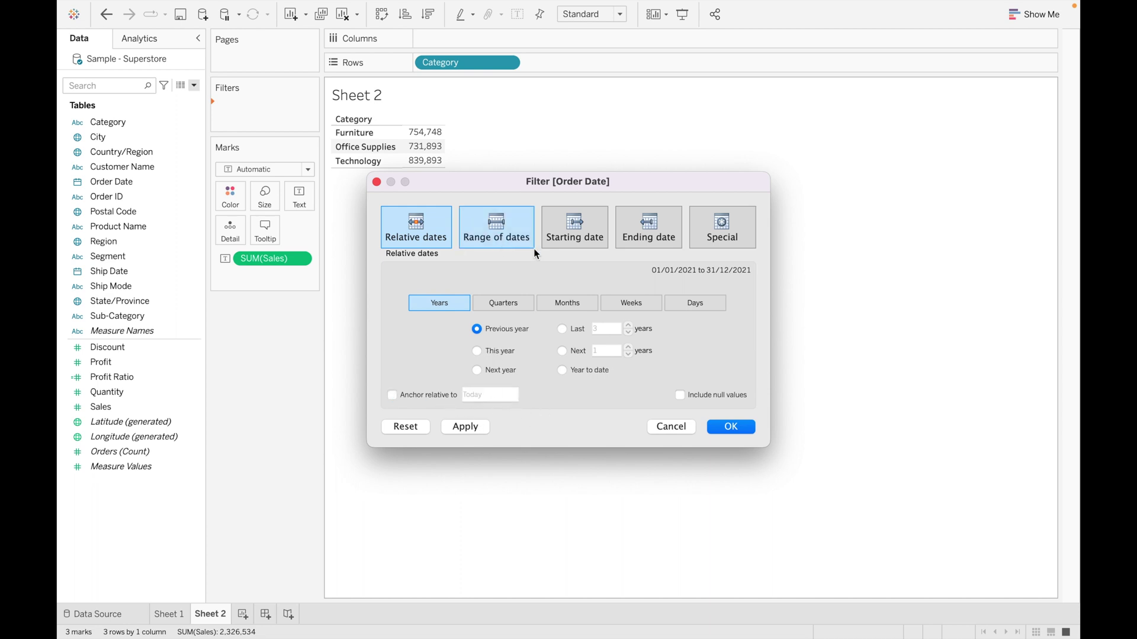
Step: Filter Order Date by a range of dates from 01/03/2019 to 30/12/2021 and apply it to the sheet
{"action": "left_click", "coordinate": [507, 227]}
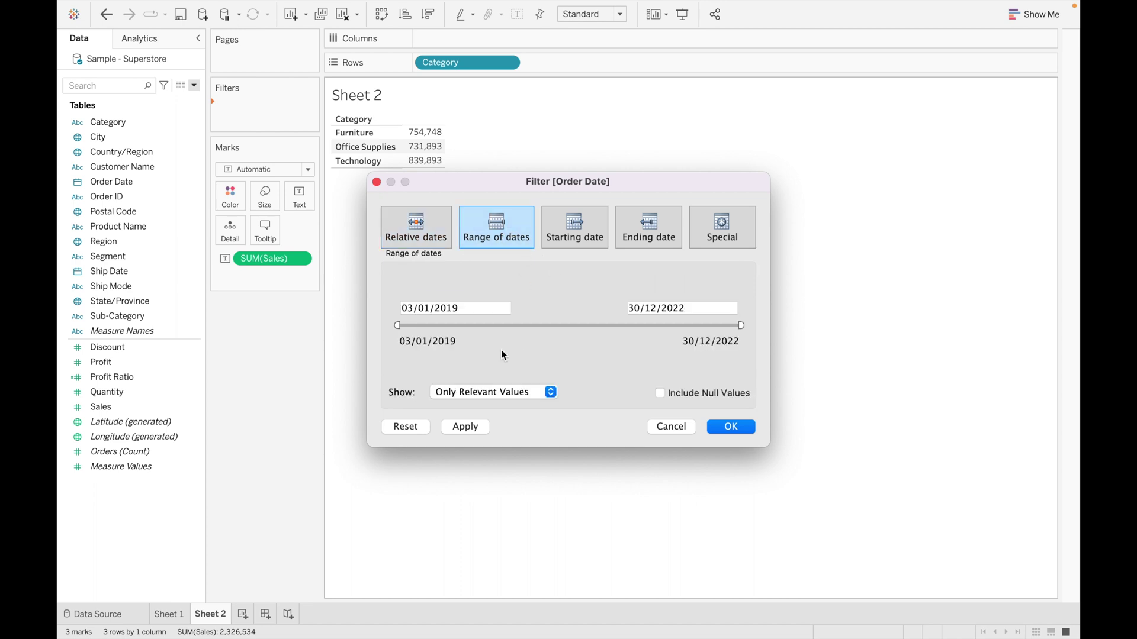
{"action": "left_click", "coordinate": [480, 309]}
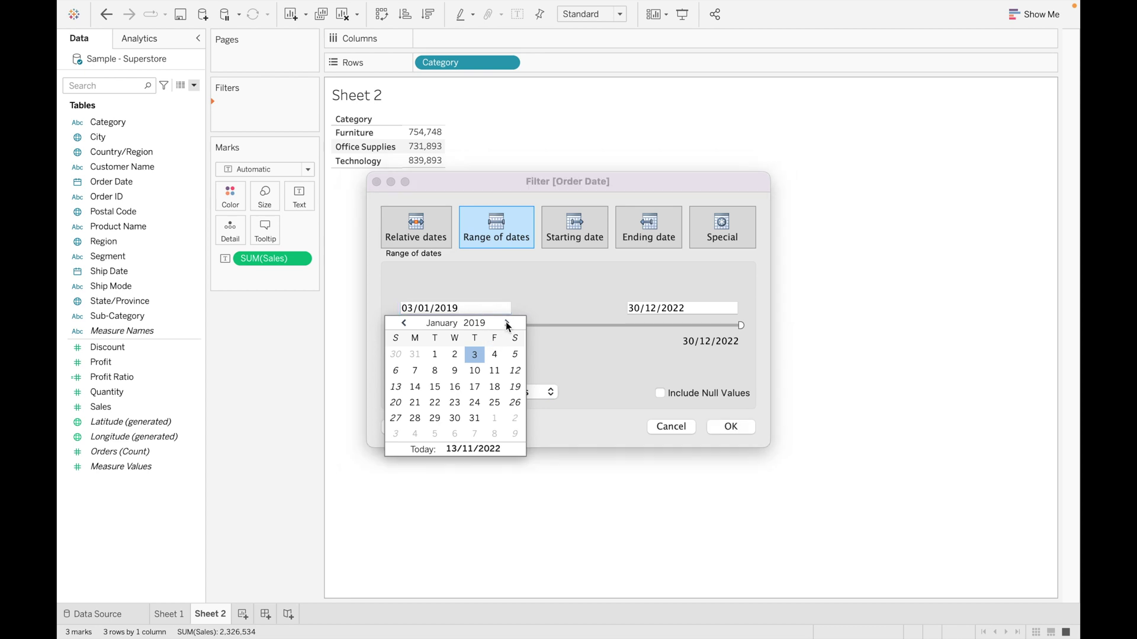
{"action": "left_click", "coordinate": [506, 323]}
{"action": "left_click", "coordinate": [506, 323]}
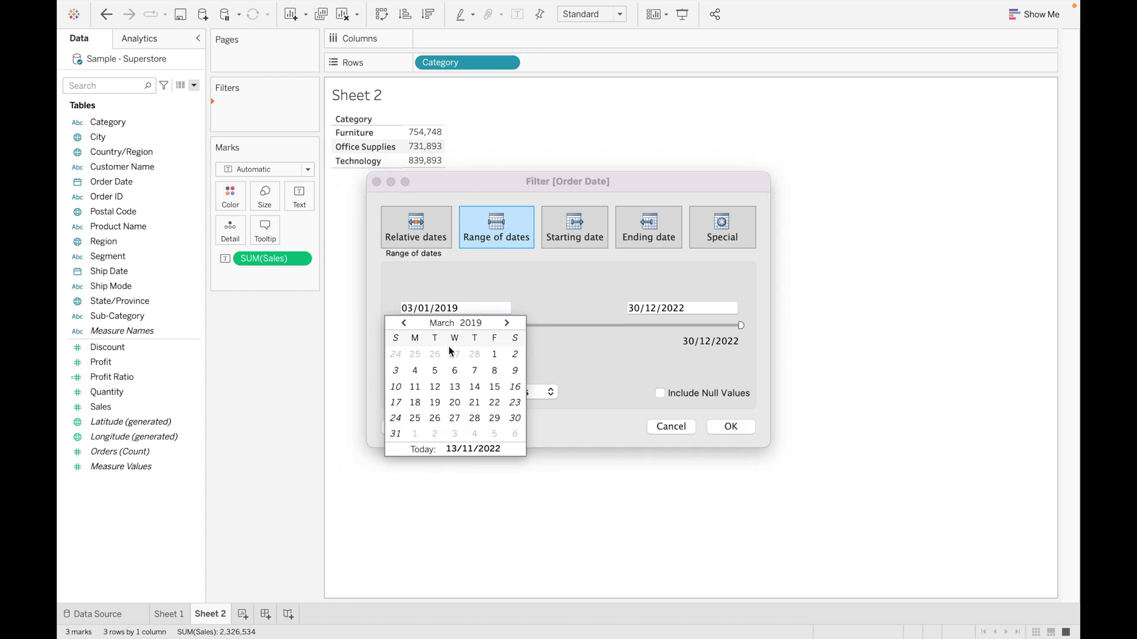
{"action": "left_click", "coordinate": [494, 355]}
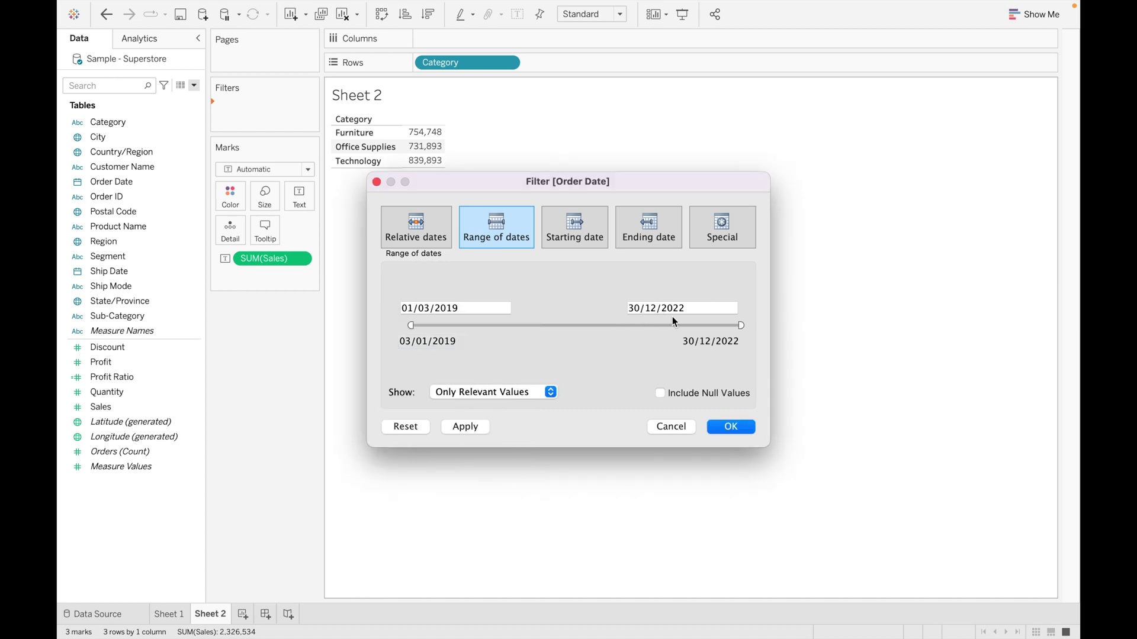
{"action": "left_click", "coordinate": [701, 309]}
{"action": "key", "text": "BackSpace"}
{"action": "type", "text": "1"}
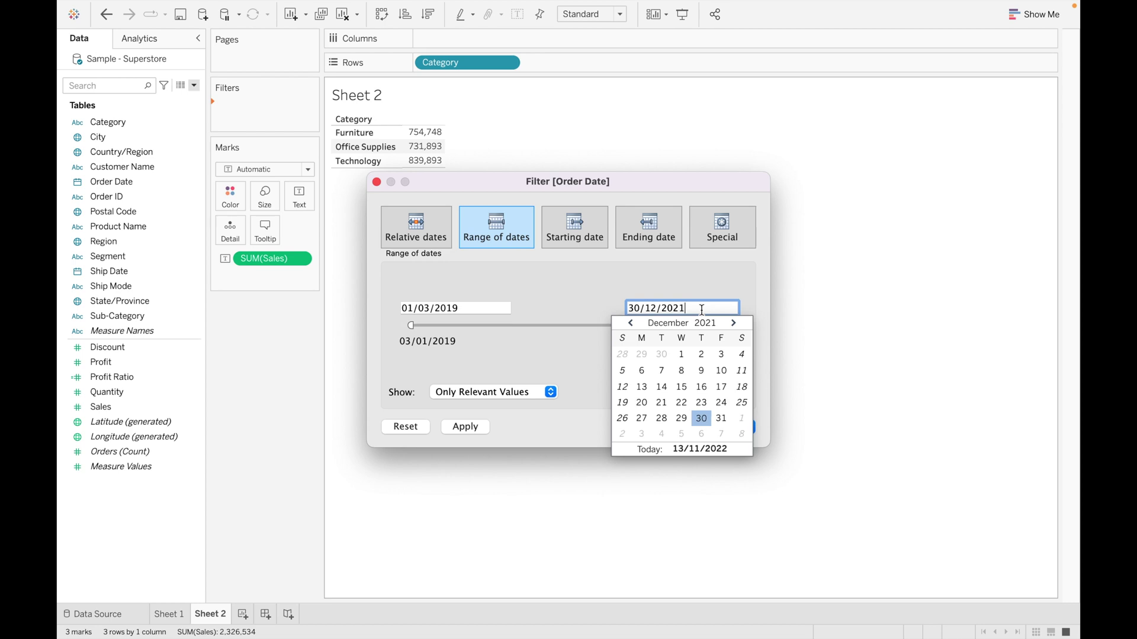
{"action": "key", "text": "Return"}
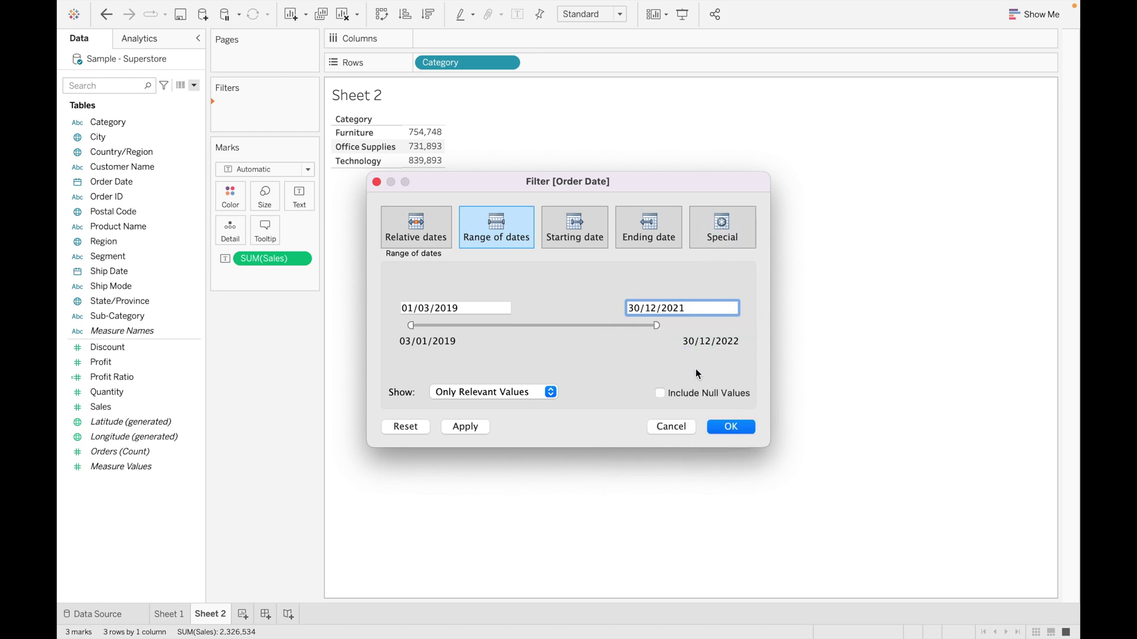
{"action": "left_click", "coordinate": [726, 426]}
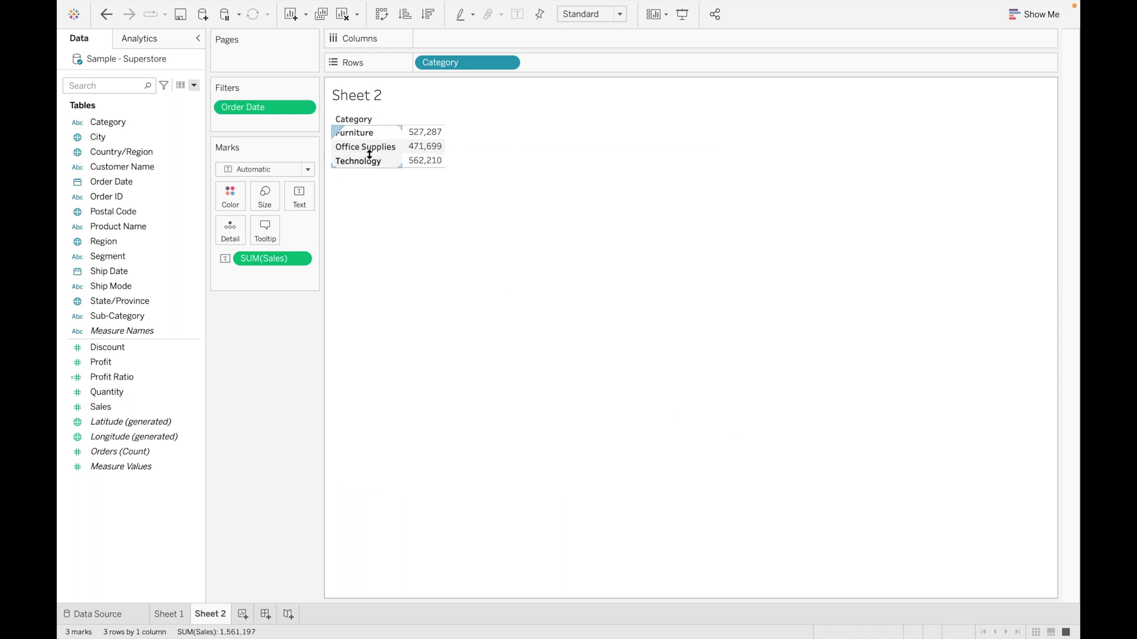
Step: Remove the Order Date range filter and add Order Date as a filter again
{"action": "left_click", "coordinate": [303, 107]}
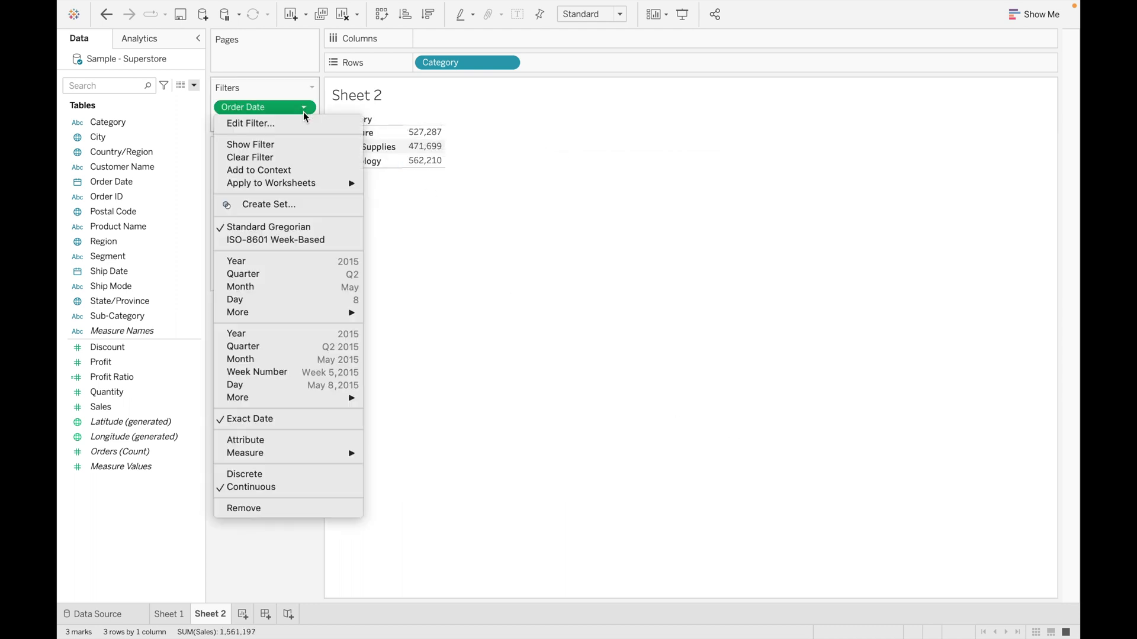
{"action": "left_click", "coordinate": [413, 300]}
{"action": "mouse_move", "coordinate": [265, 108]}
{"action": "left_mouse_down"}
{"action": "mouse_move", "coordinate": [264, 297]}
{"action": "mouse_move", "coordinate": [141, 187]}
{"action": "mouse_move", "coordinate": [245, 119]}
{"action": "left_mouse_up"}
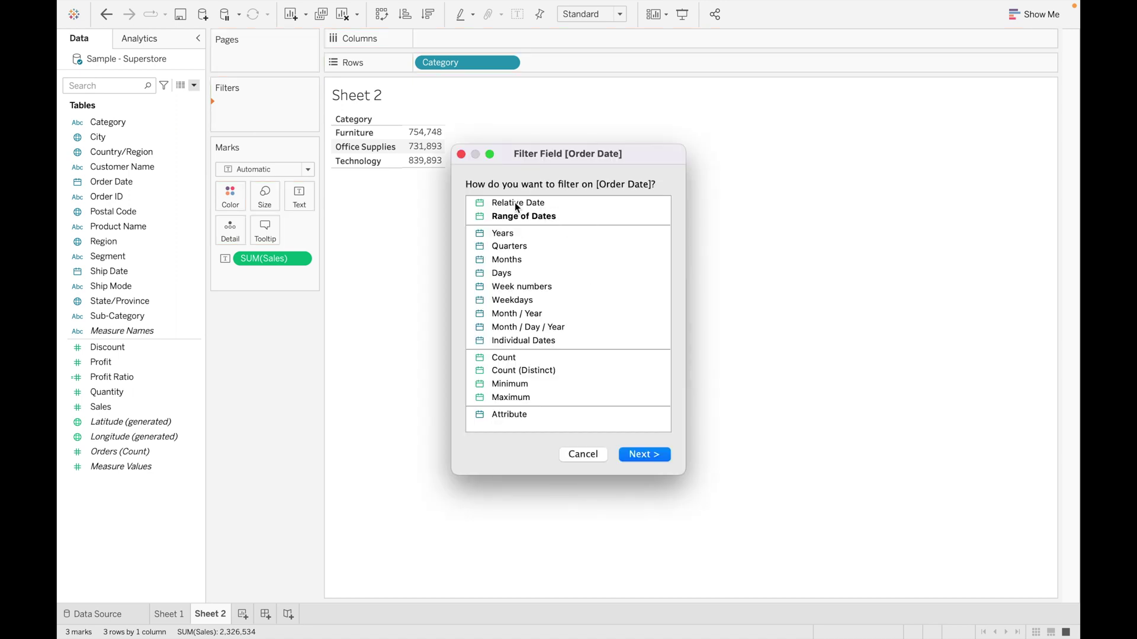
Step: Filter Order Date by Years with all years selected, and show the filter control beside the table
{"action": "double_click", "coordinate": [505, 232]}
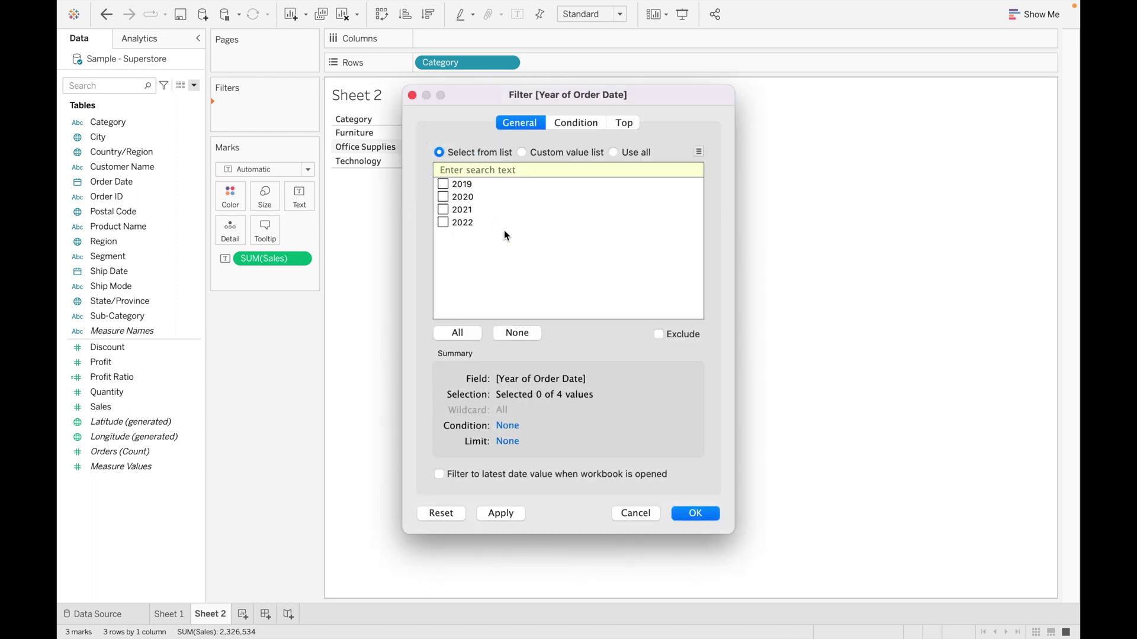
{"action": "left_click", "coordinate": [459, 335]}
{"action": "left_click", "coordinate": [708, 517]}
{"action": "left_click", "coordinate": [306, 108]}
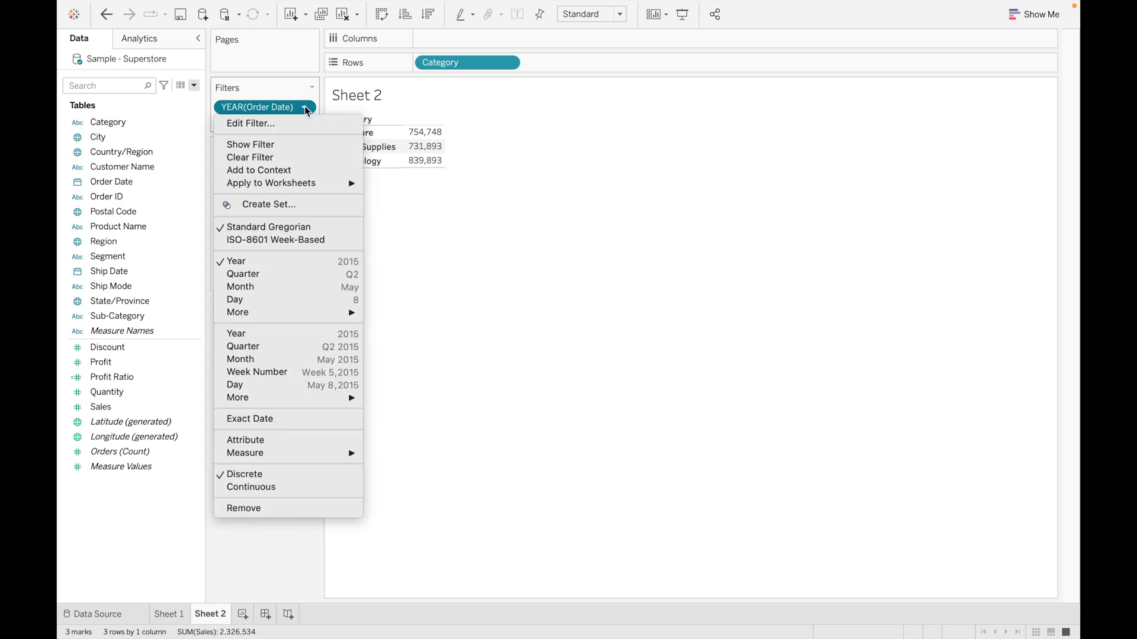
{"action": "left_click", "coordinate": [290, 145]}
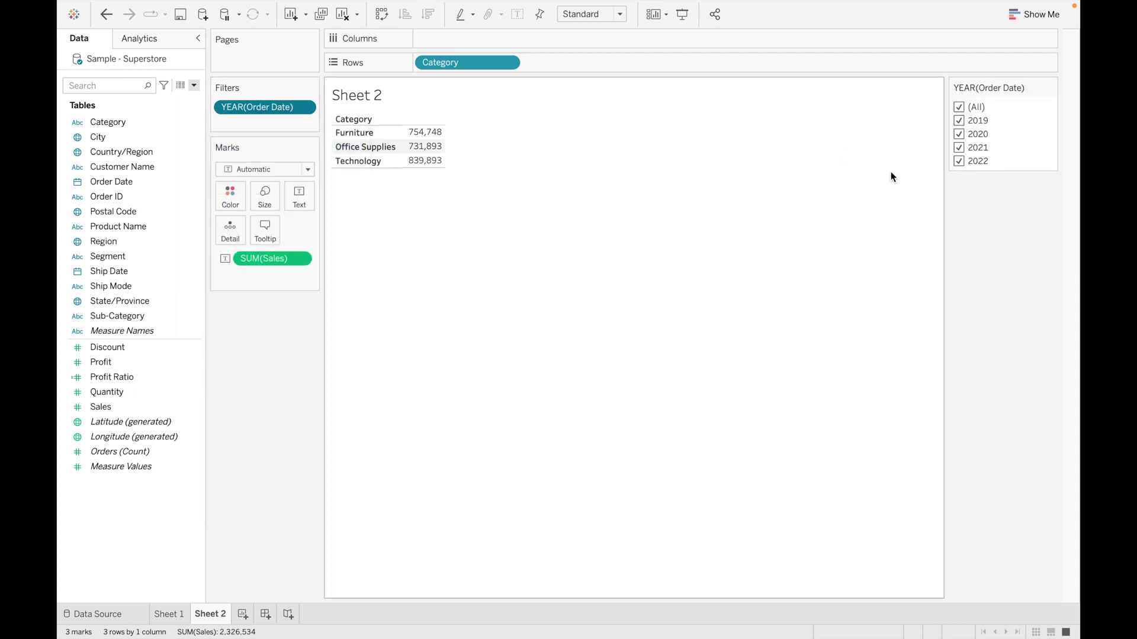
Step: Deselect 2019, 2021 and 2022 in the shown year filter so only 2020 remains selected
{"action": "left_click", "coordinate": [960, 120]}
{"action": "left_click", "coordinate": [960, 148]}
{"action": "left_click", "coordinate": [959, 161]}
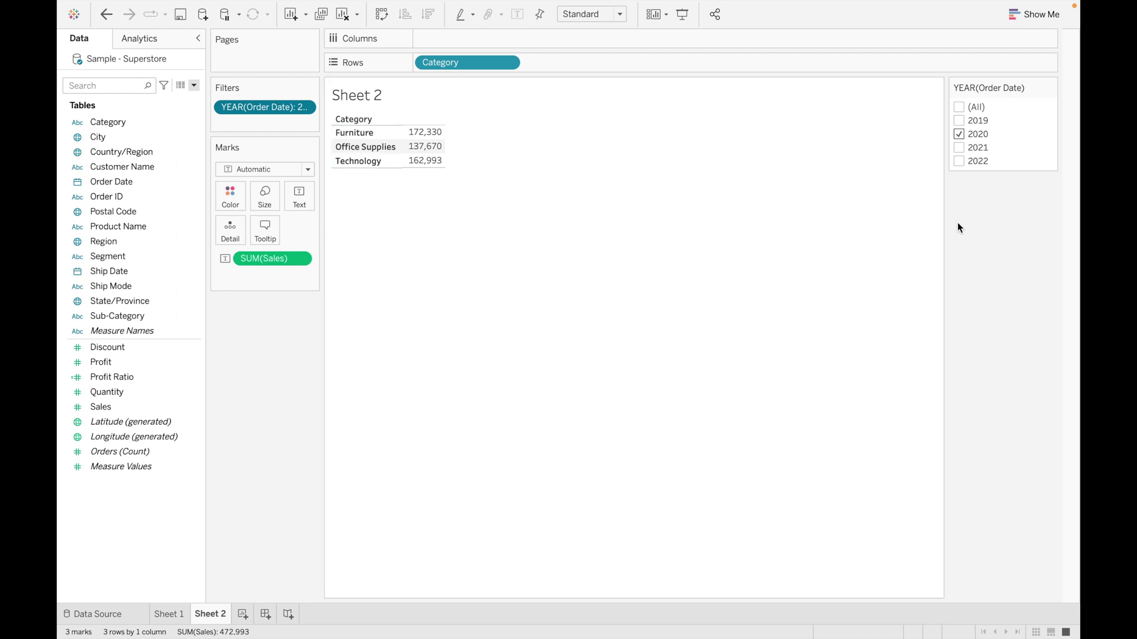
Step: Remove the Order Date year filter, reopen the list of Order Date filter types, and cancel it
{"action": "left_click_drag", "start_coordinate": [293, 109], "coordinate": [248, 308]}
{"action": "left_click_drag", "start_coordinate": [148, 182], "coordinate": [278, 107]}
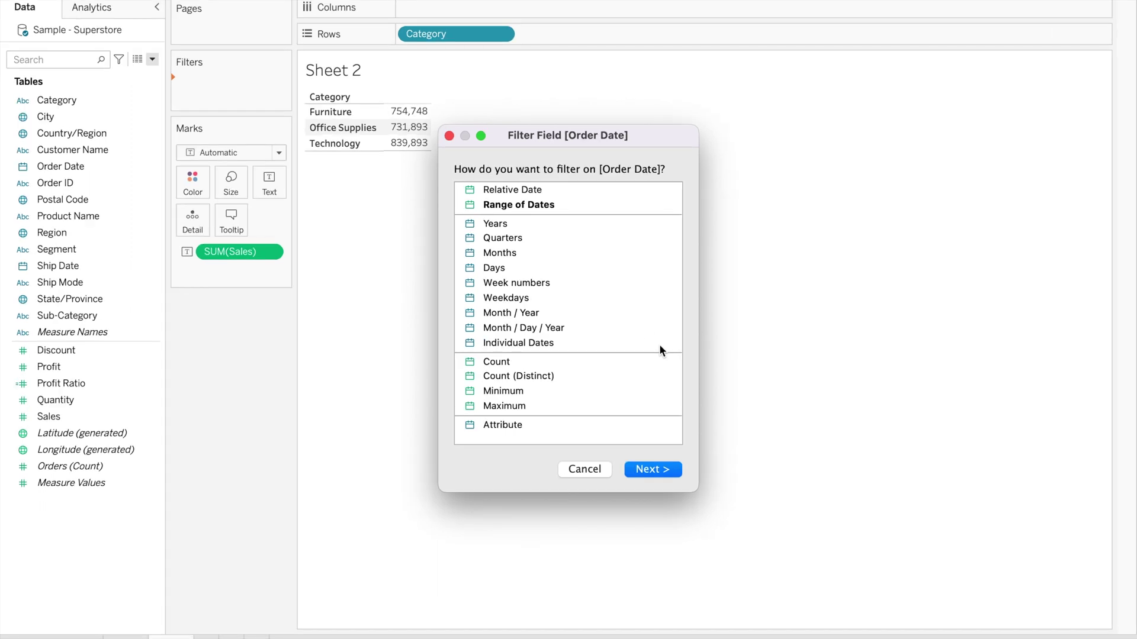
{"action": "left_click", "coordinate": [584, 470]}
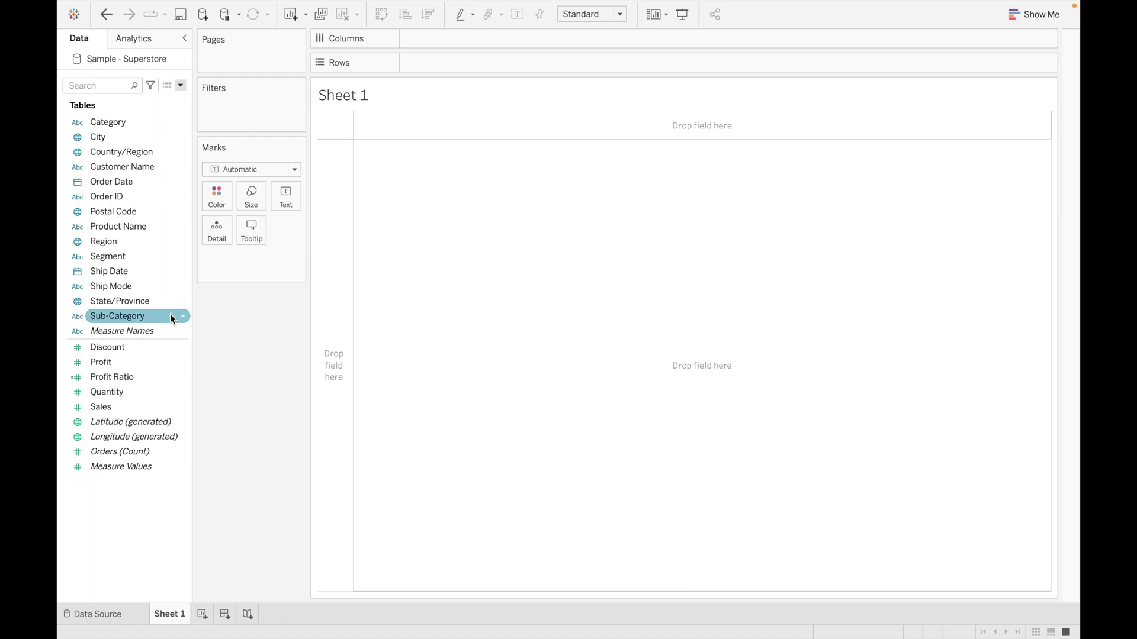
Step: Build a horizontal bar chart of Sales by Sub-Category on the empty Sheet 1
{"action": "double_click", "coordinate": [152, 315]}
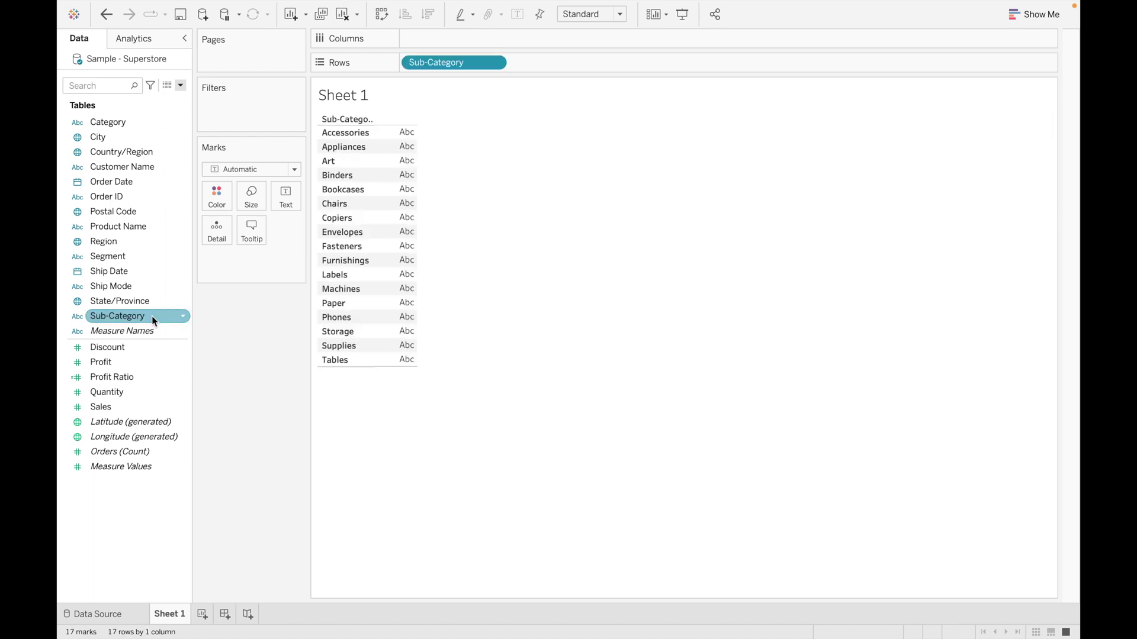
{"action": "double_click", "coordinate": [151, 407]}
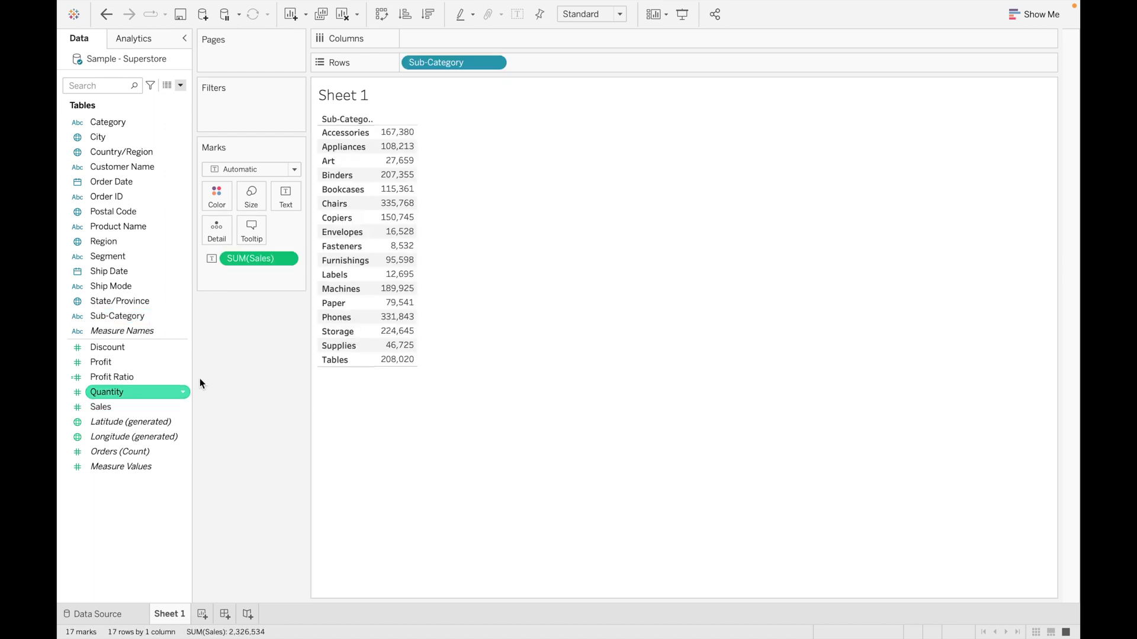
{"action": "left_click", "coordinate": [1035, 14]}
{"action": "left_click", "coordinate": [969, 123]}
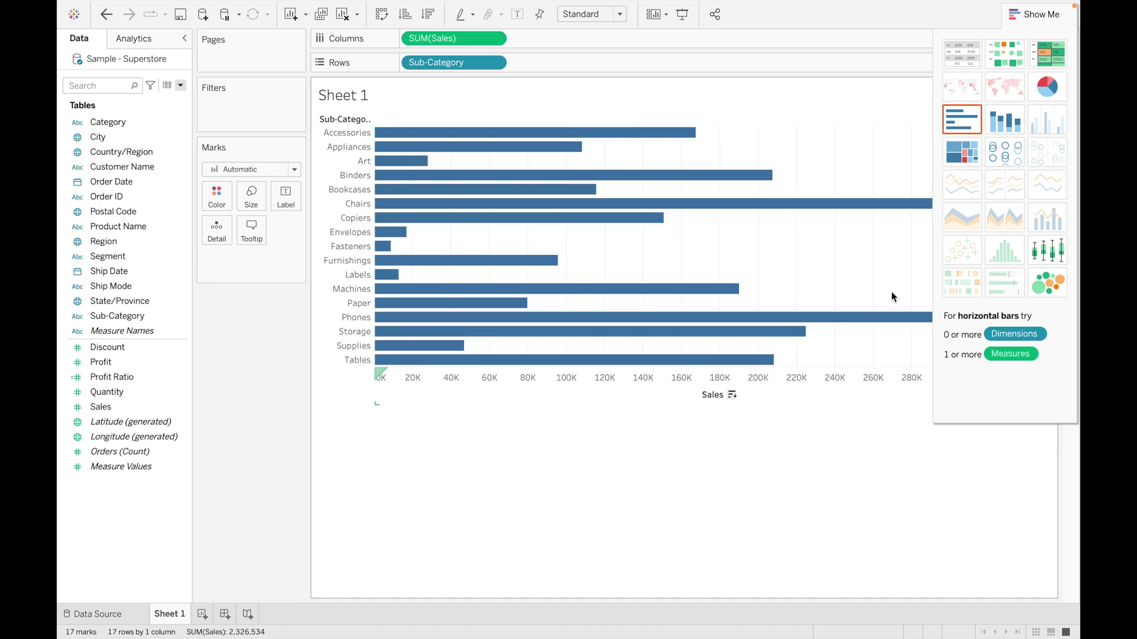
{"action": "left_click", "coordinate": [1036, 15]}
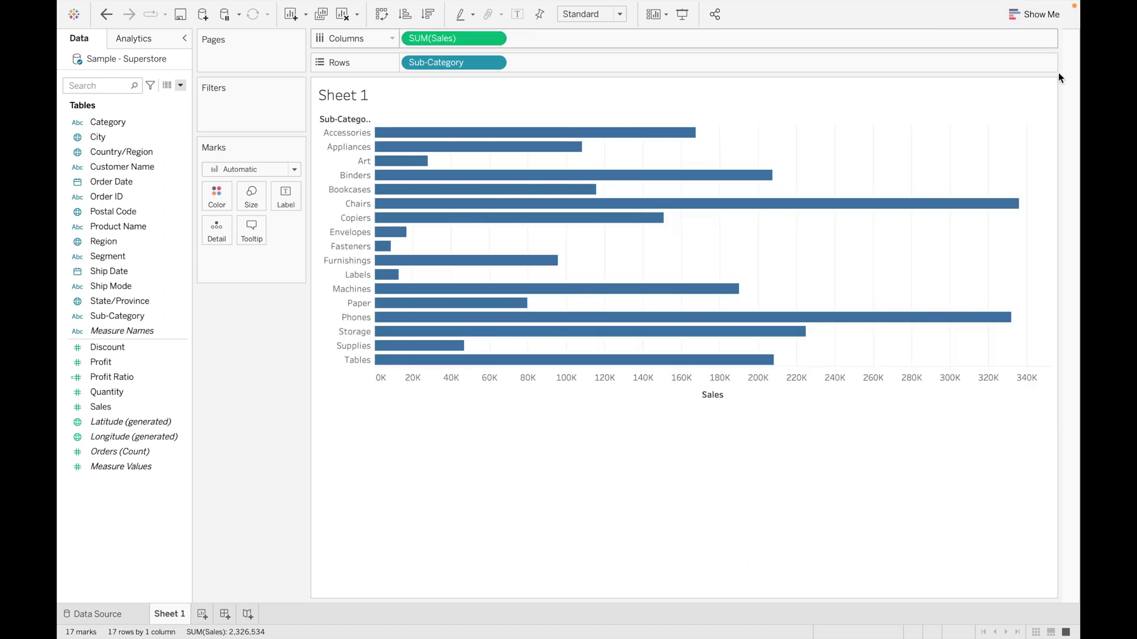
Step: Rename Sheet 1 as "Sub-category with Sales"
{"action": "double_click", "coordinate": [166, 614]}
{"action": "type", "text": "Sup"}
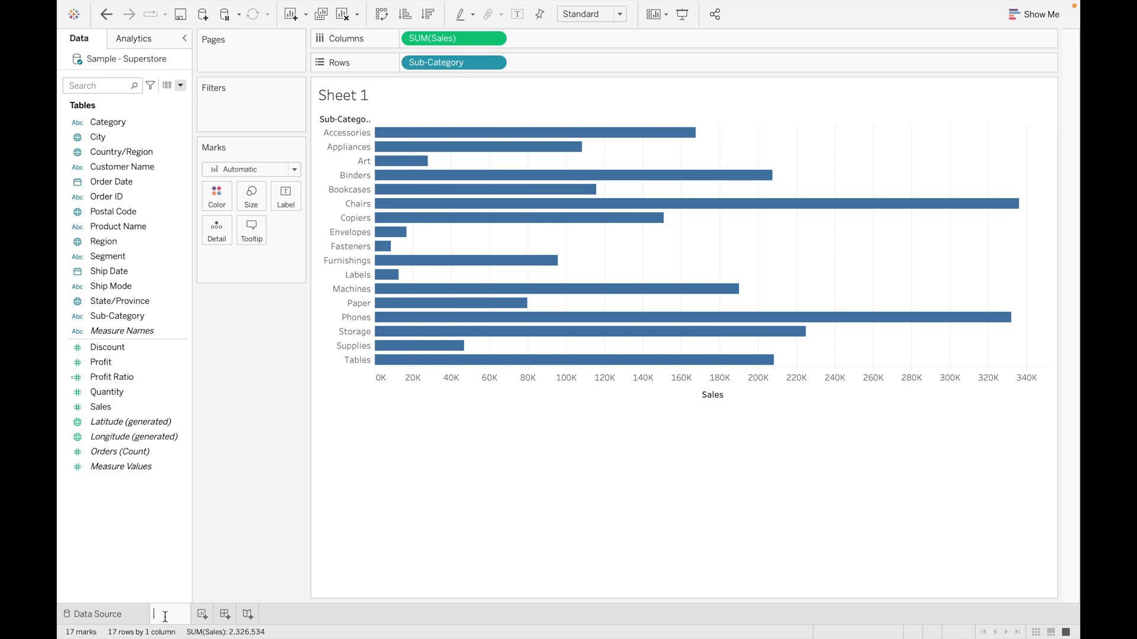
{"action": "type", "text": "-categor"}
{"action": "type", "text": "y"}
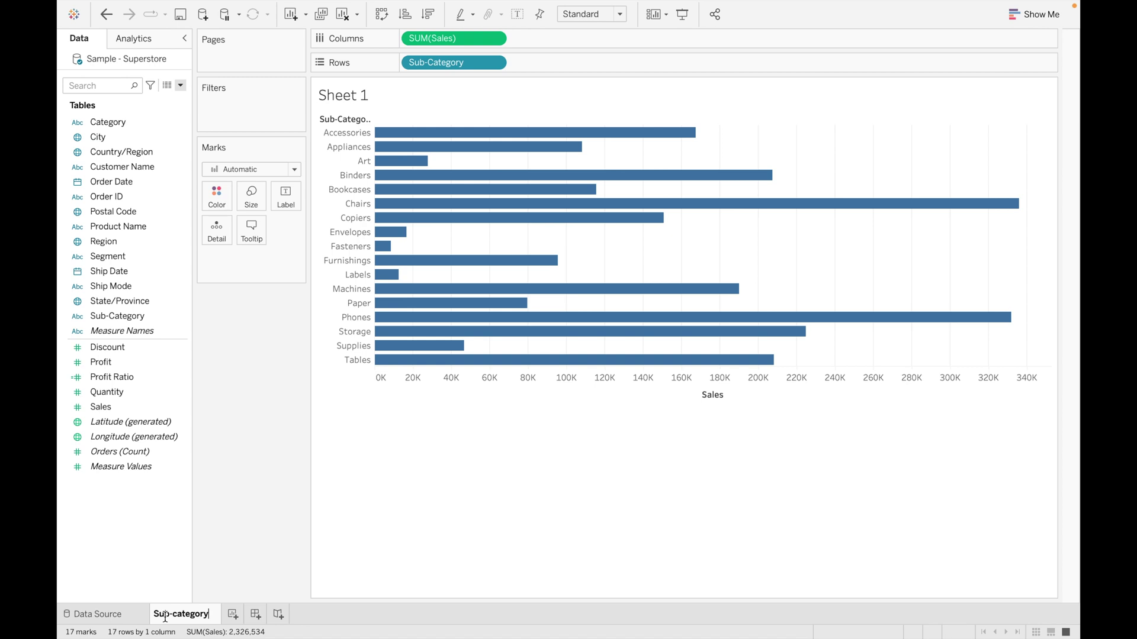
{"action": "type", "text": " with Sales"}
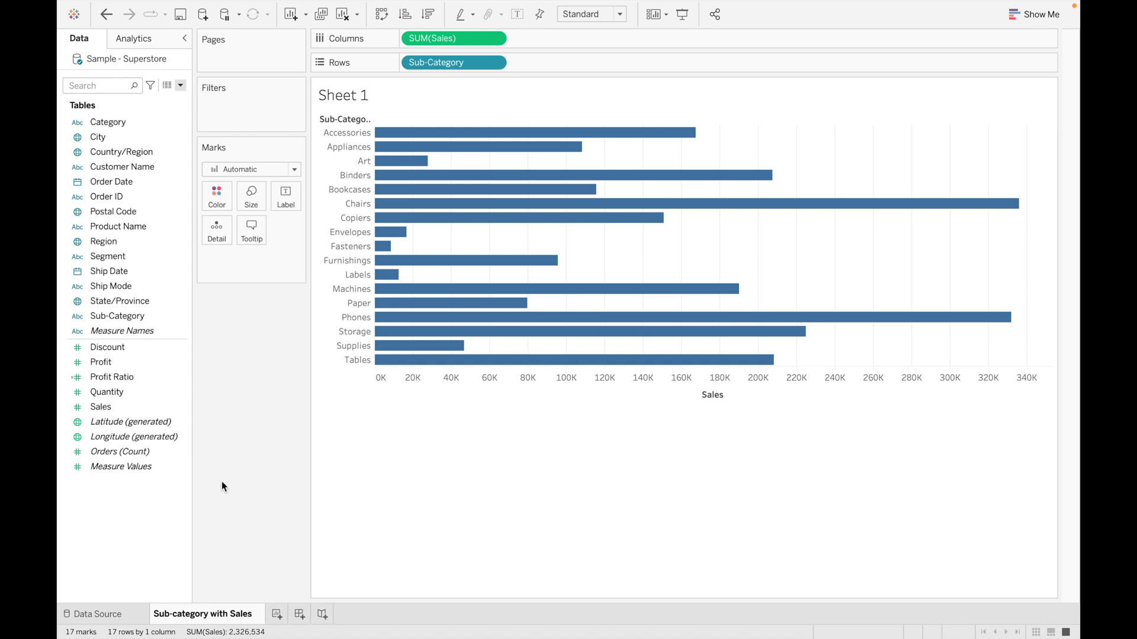
{"action": "key", "text": "Return"}
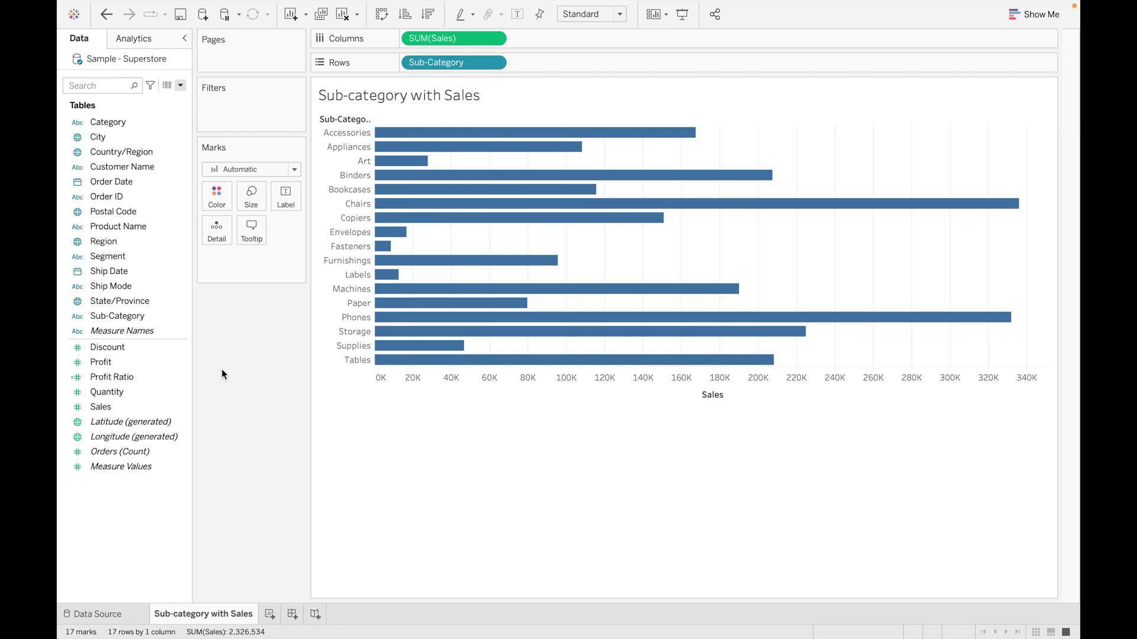
Step: Add a Year of Order Date filter with all years selected to the Sub-category with Sales sheet and show it
{"action": "left_click_drag", "start_coordinate": [149, 189], "coordinate": [258, 104]}
{"action": "double_click", "coordinate": [513, 233]}
{"action": "left_click", "coordinate": [467, 330]}
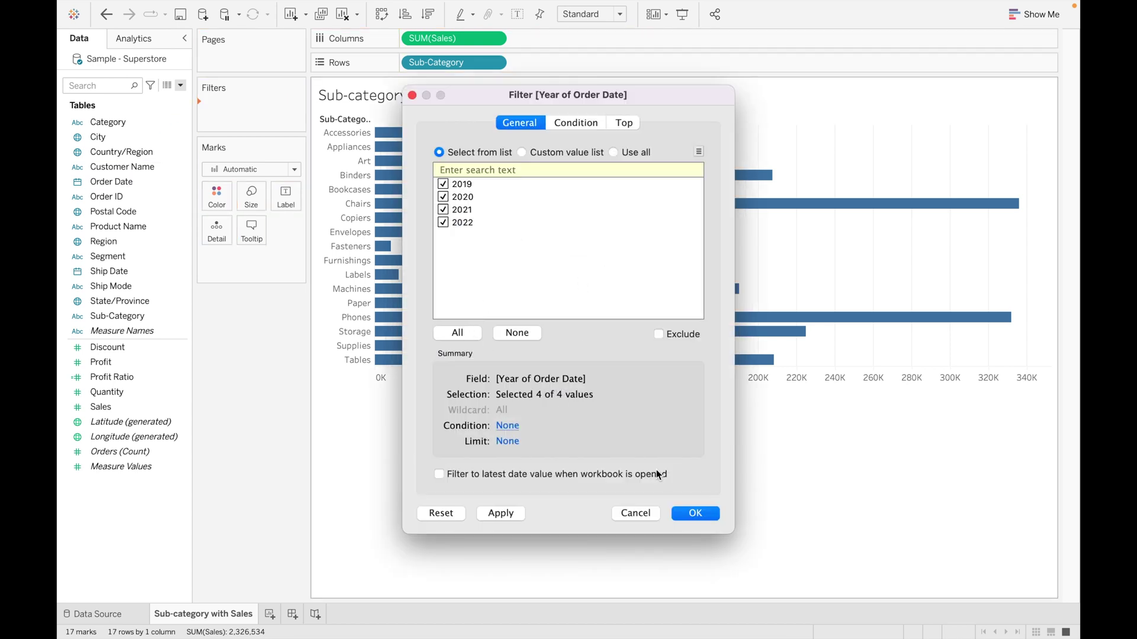
{"action": "left_click", "coordinate": [699, 512]}
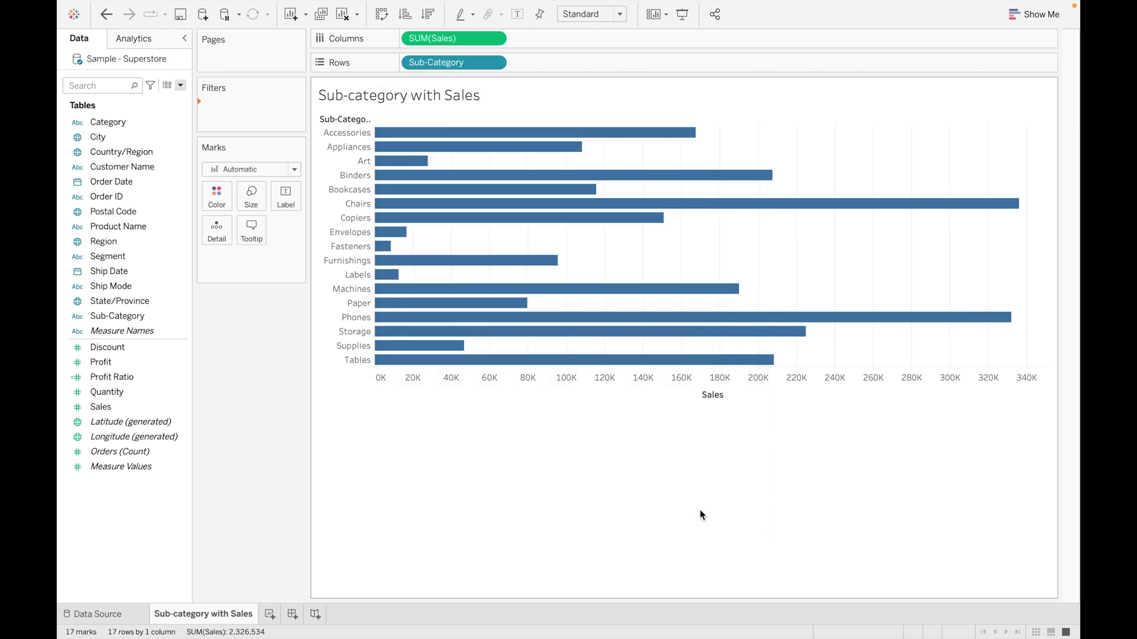
{"action": "left_click", "coordinate": [290, 107]}
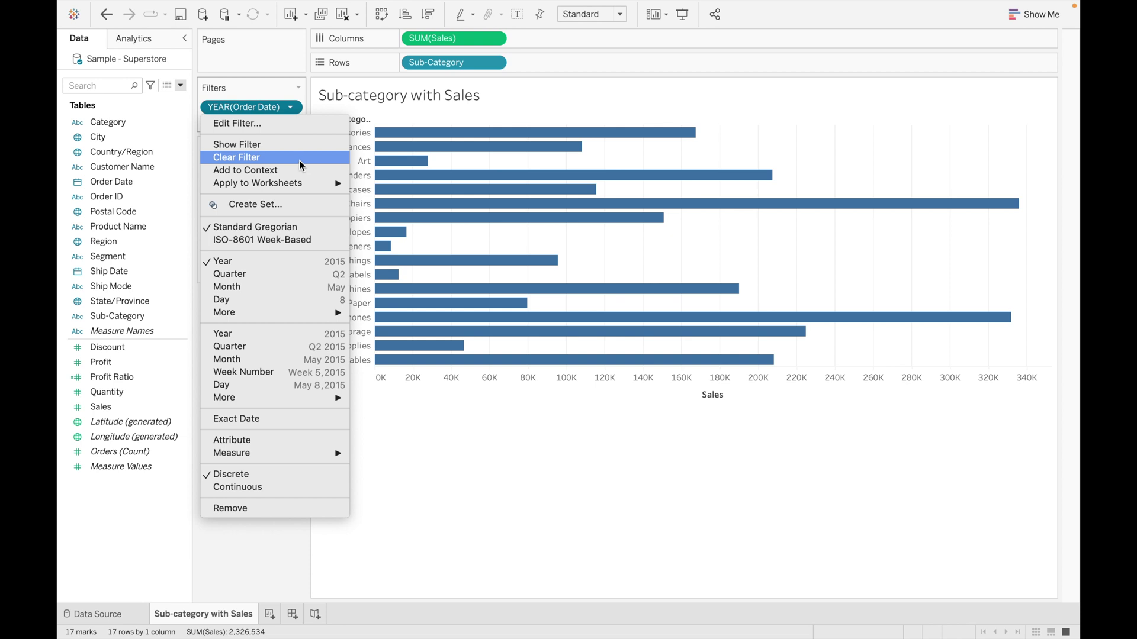
{"action": "left_click", "coordinate": [293, 145]}
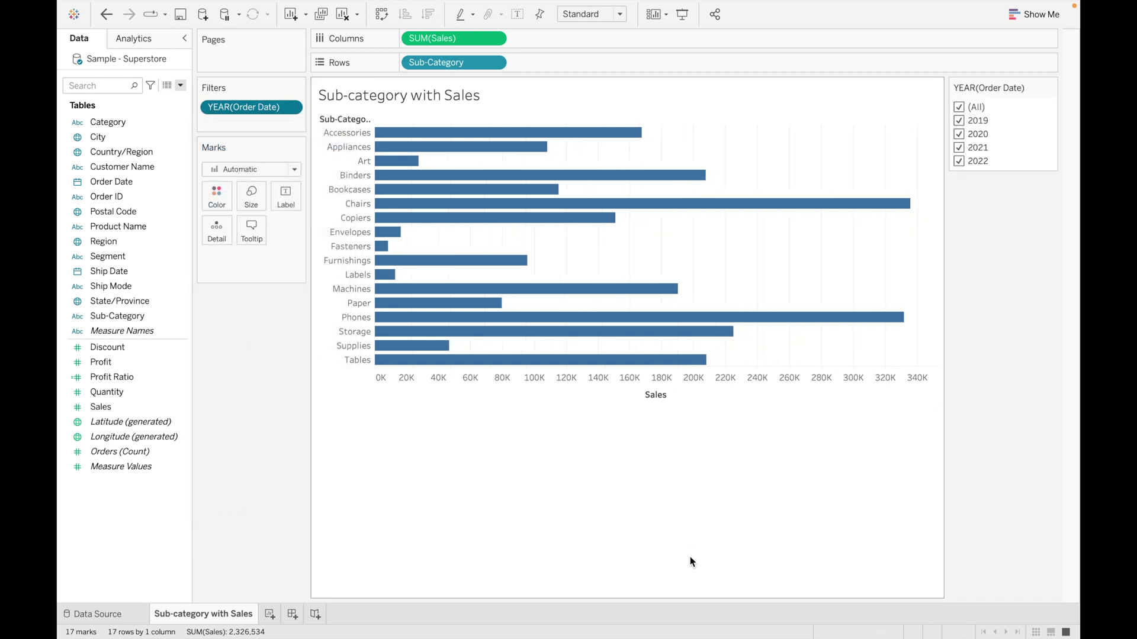
Step: Create a new worksheet with a text table of Profit by Category
{"action": "left_click", "coordinate": [269, 614]}
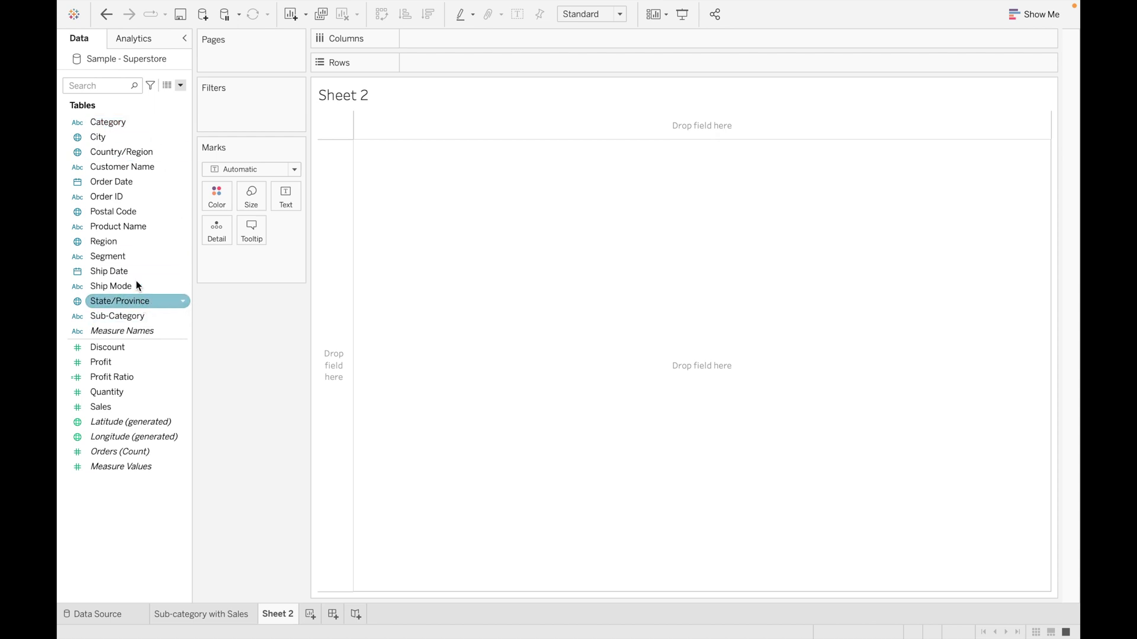
{"action": "double_click", "coordinate": [137, 123]}
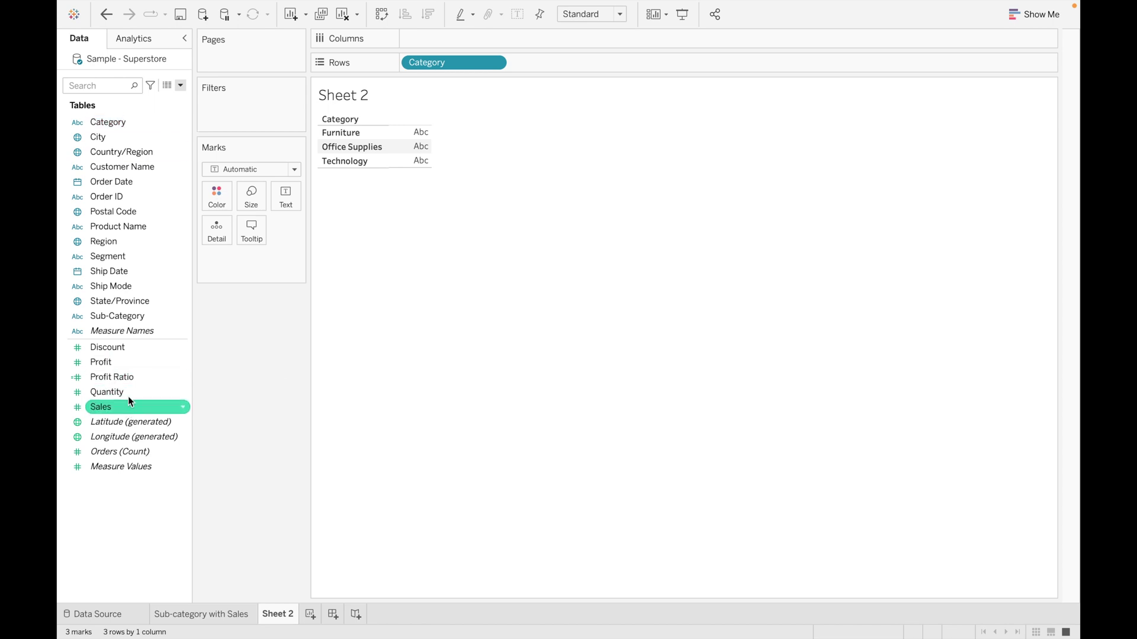
{"action": "double_click", "coordinate": [129, 364]}
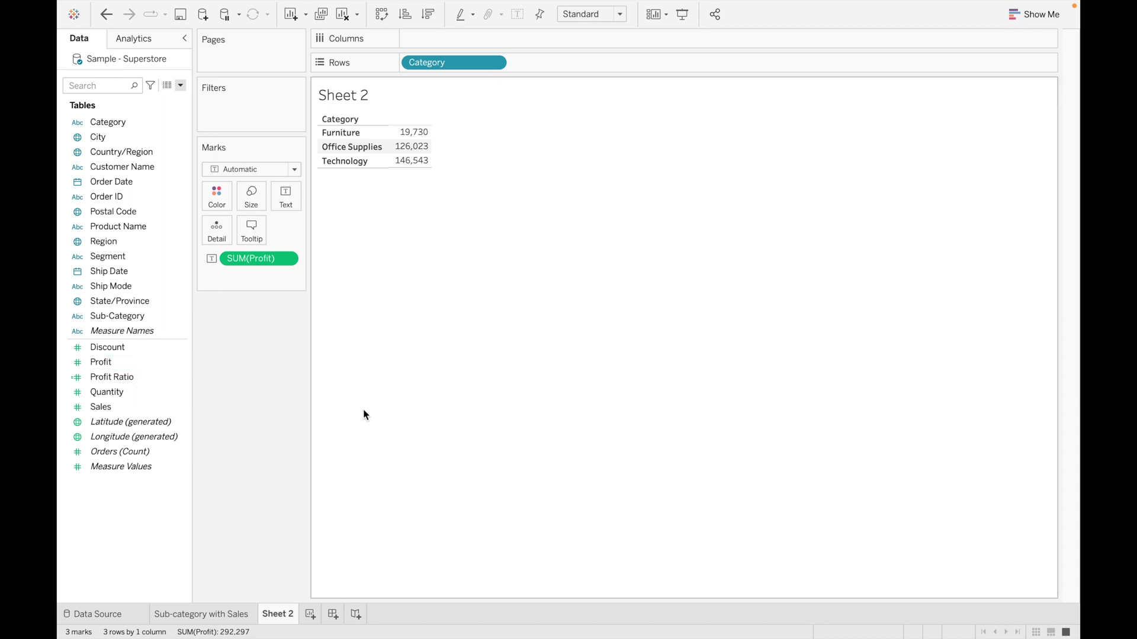
Step: Rename Sheet 2 as "Category with Profit"
{"action": "double_click", "coordinate": [280, 613]}
{"action": "key", "text": "BackSpace"}
{"action": "type", "text": "Categ"}
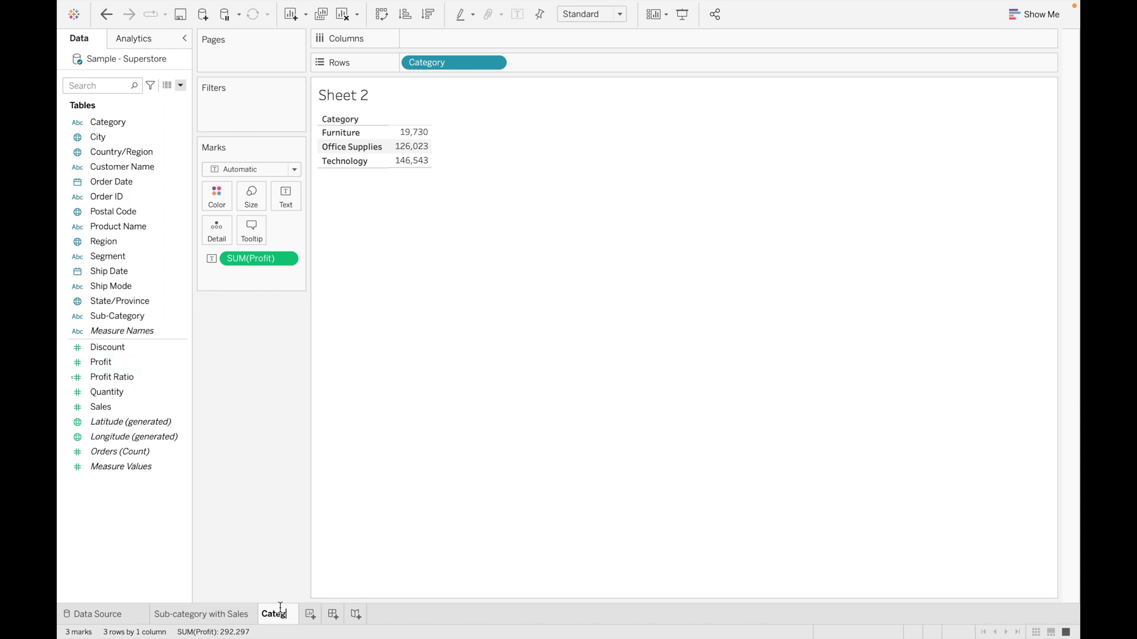
{"action": "type", "text": "ory wi"}
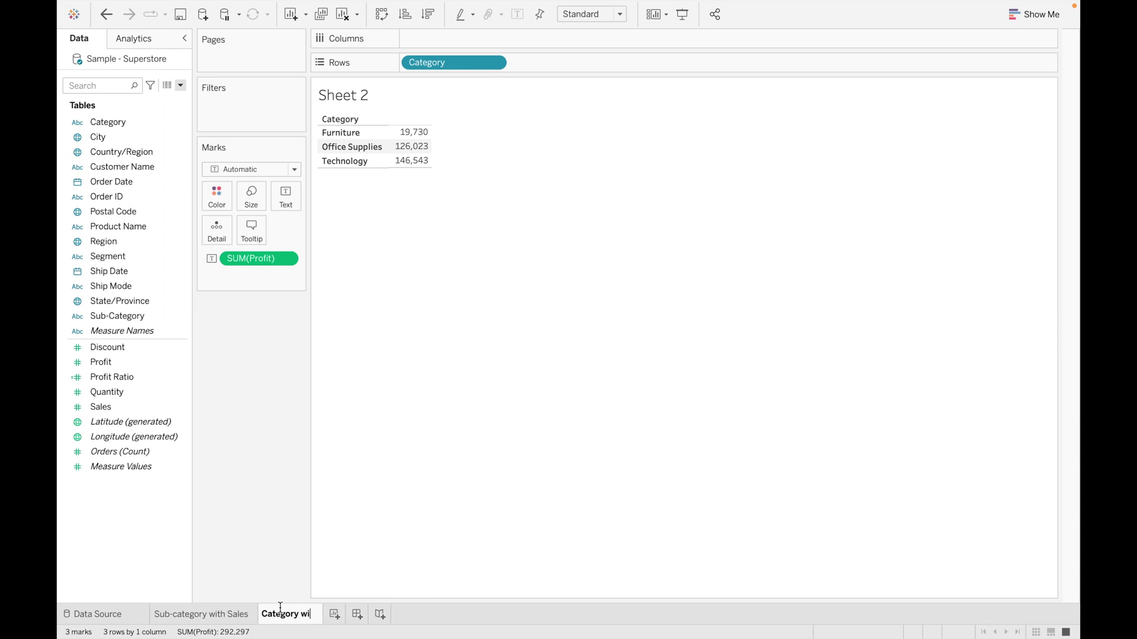
{"action": "type", "text": "th Pro"}
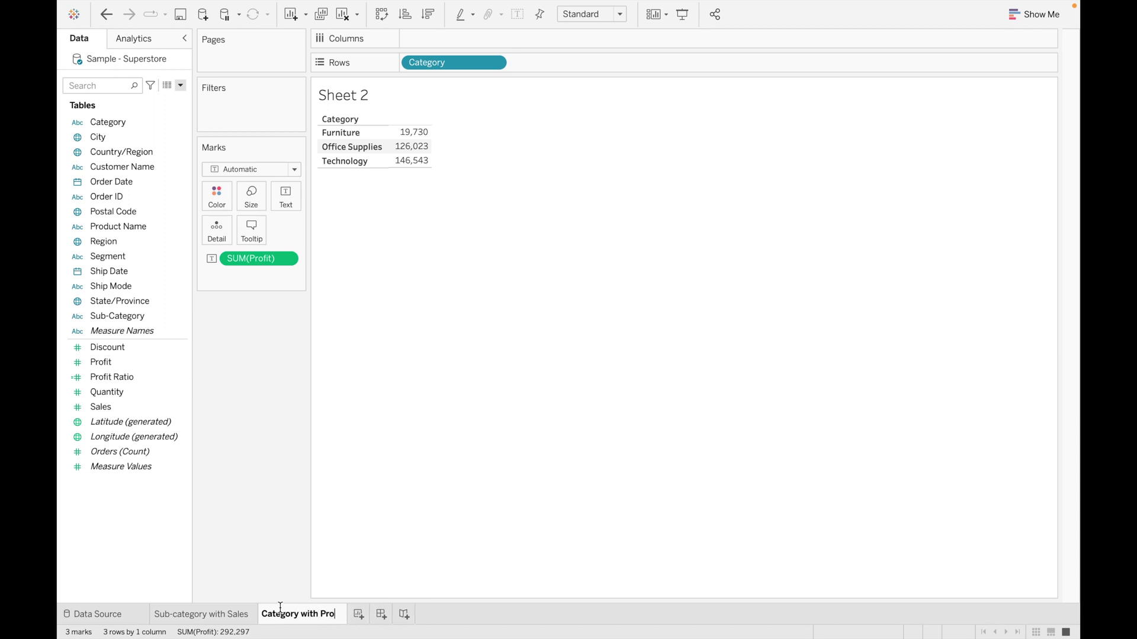
{"action": "type", "text": "fit"}
{"action": "key", "text": "Return"}
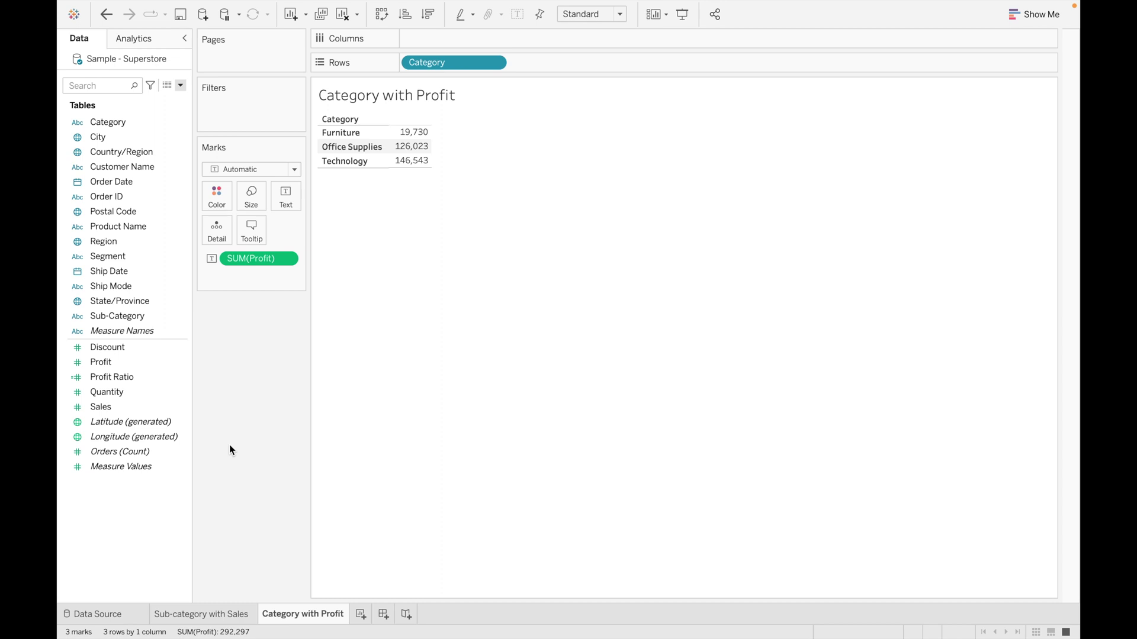
Step: Apply the Order Date year filter on Sub-category with Sales to the Category with Profit worksheet as well
{"action": "left_click", "coordinate": [232, 615]}
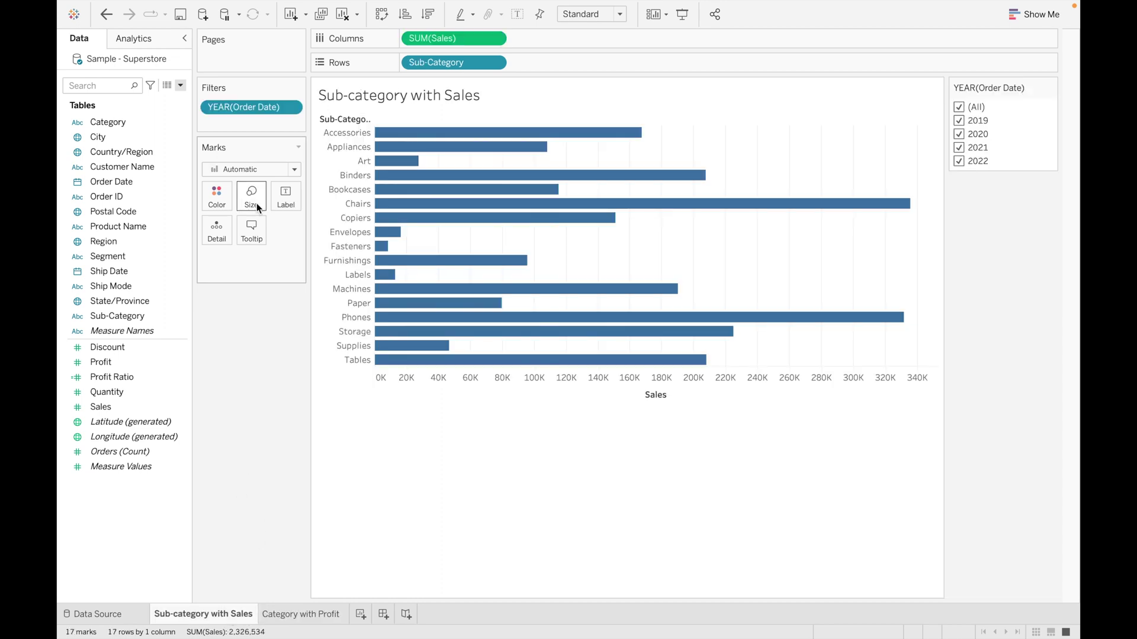
{"action": "left_click", "coordinate": [291, 112]}
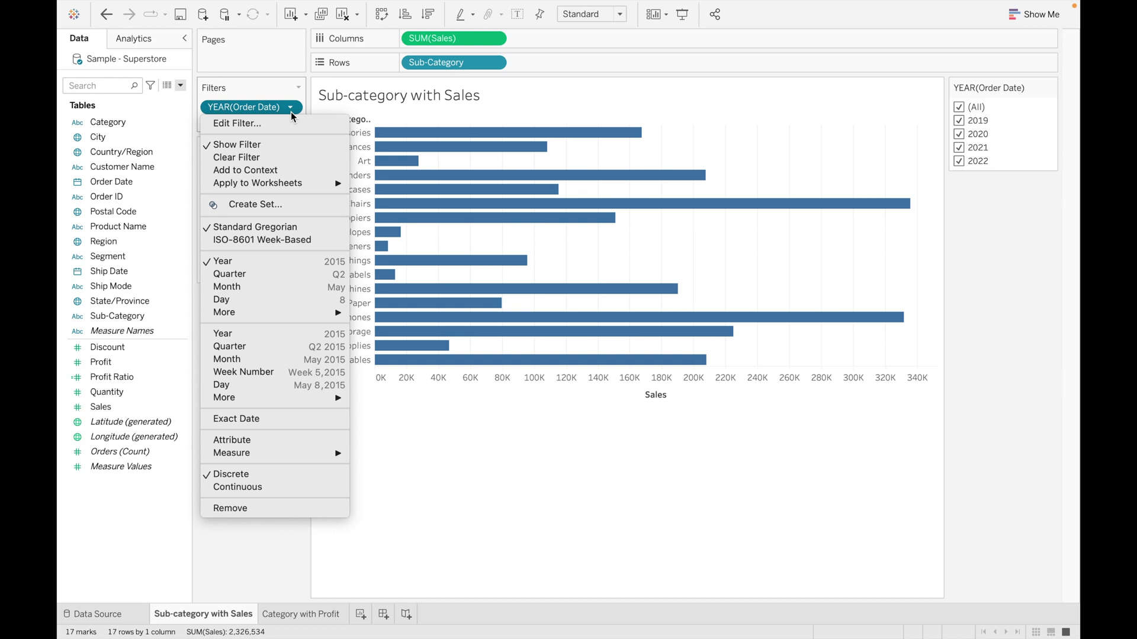
{"action": "mouse_move", "coordinate": [325, 186]}
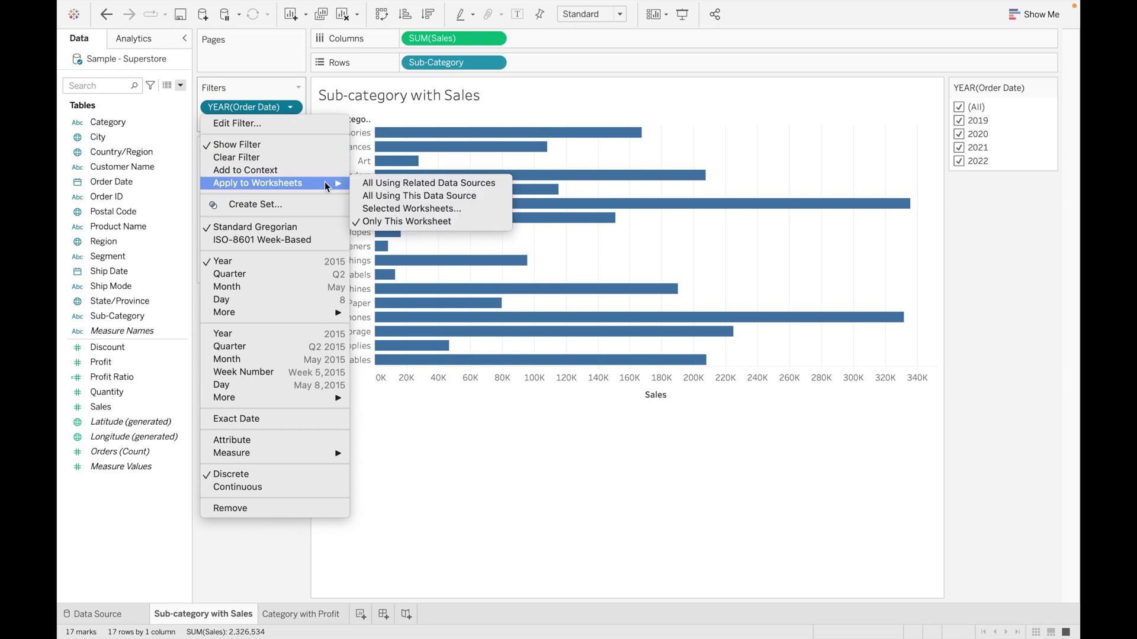
{"action": "left_click", "coordinate": [396, 208]}
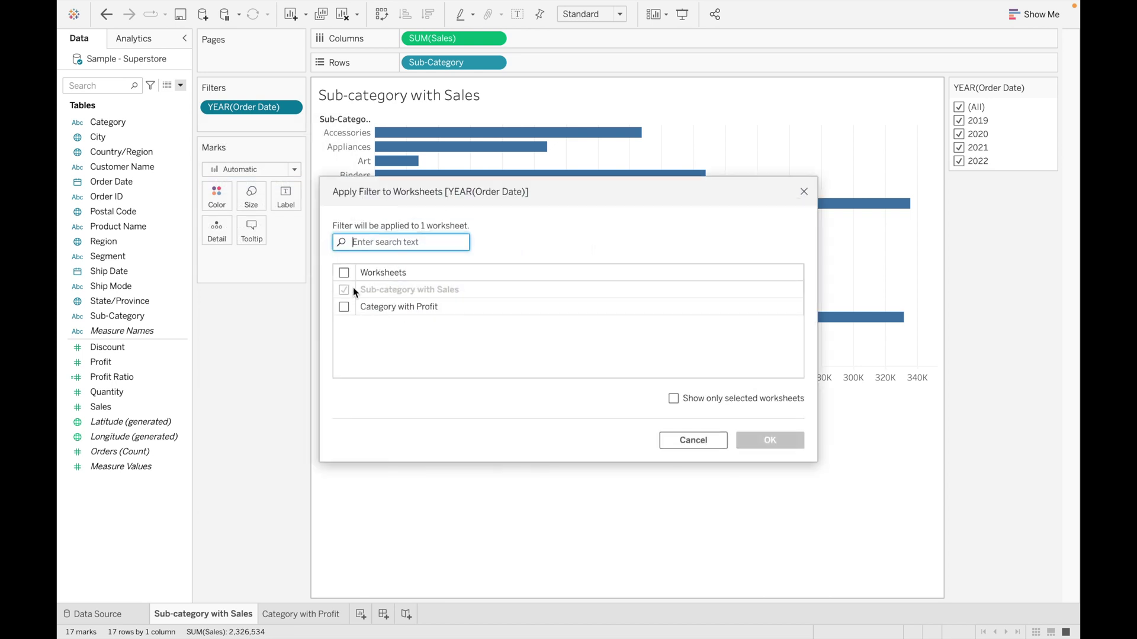
{"action": "left_click", "coordinate": [345, 306]}
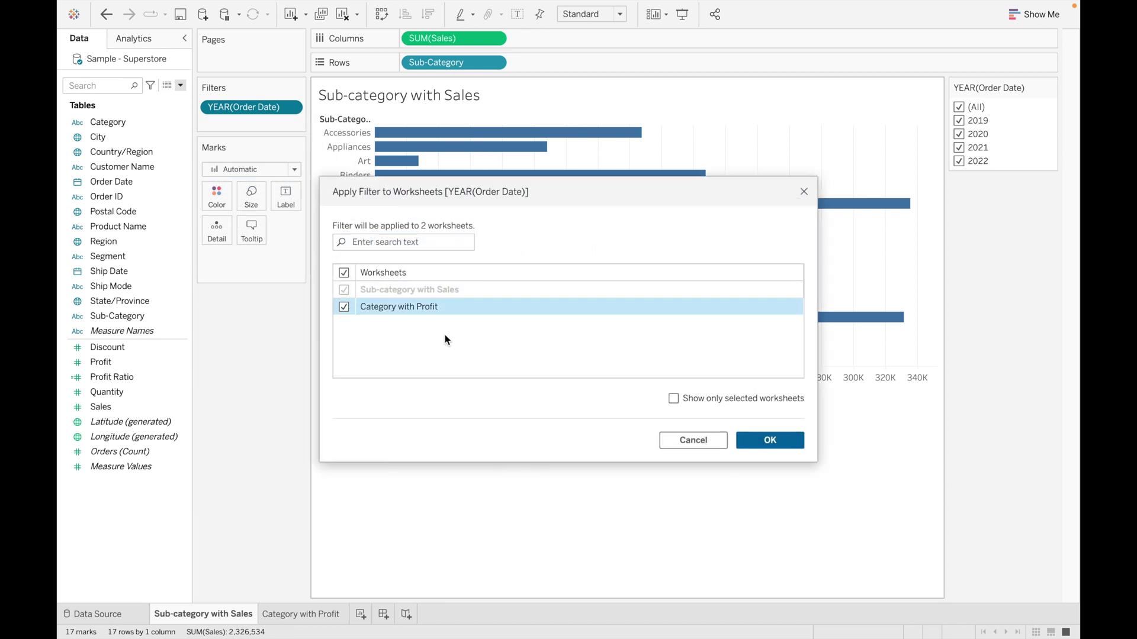
{"action": "left_click", "coordinate": [768, 440]}
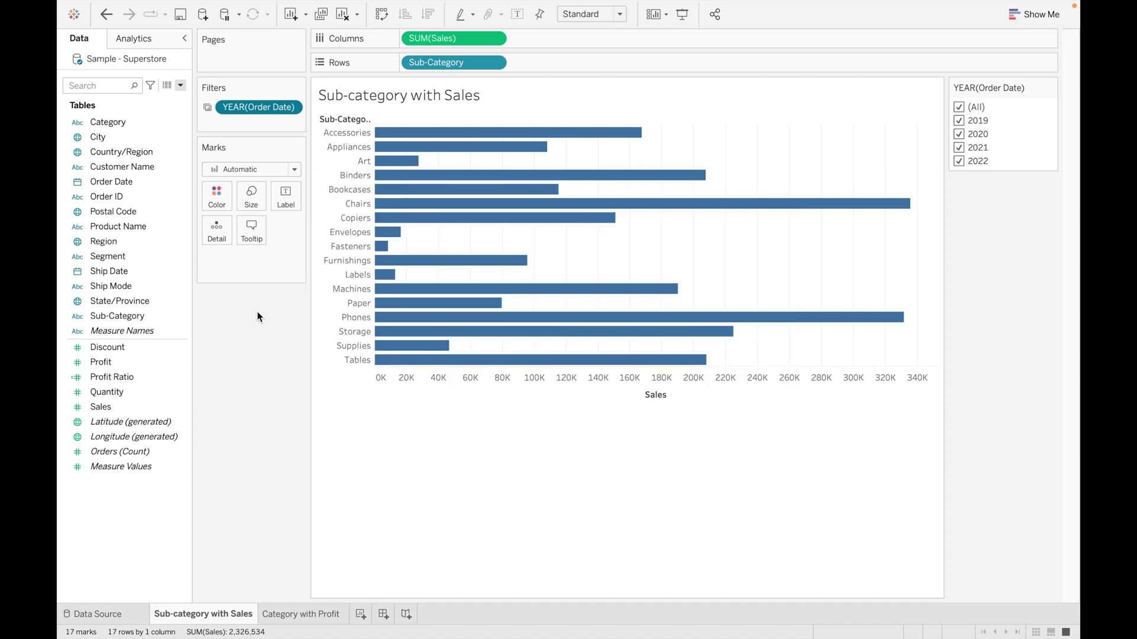
Step: Review the year filter's worksheet scope options and check for the filter on the Category with Profit sheet
{"action": "mouse_move", "coordinate": [207, 110]}
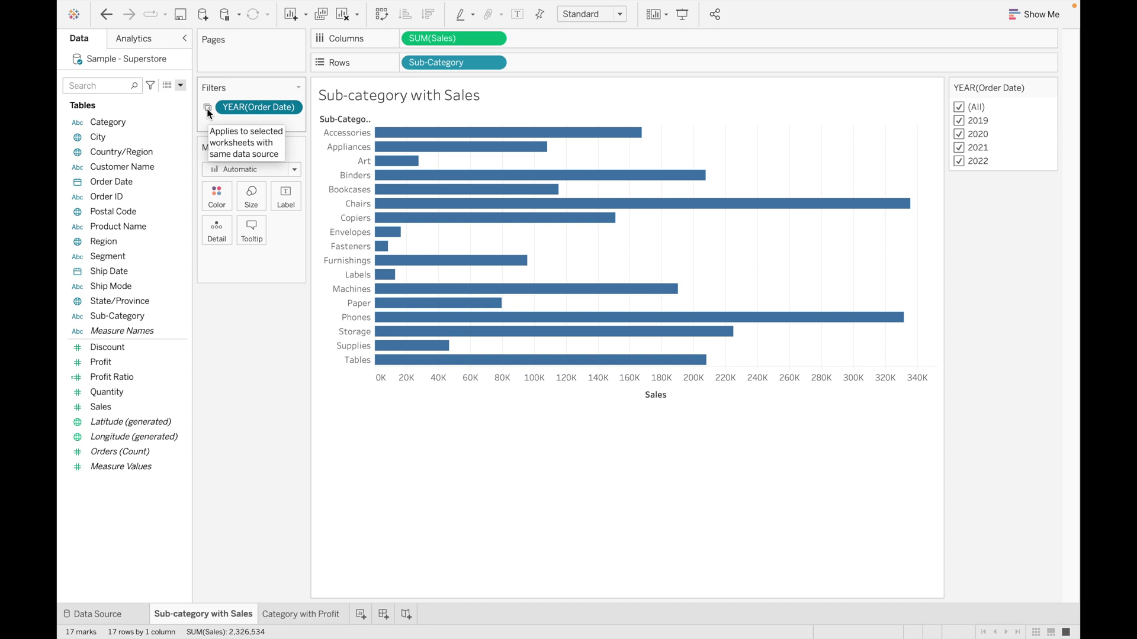
{"action": "left_click", "coordinate": [295, 109]}
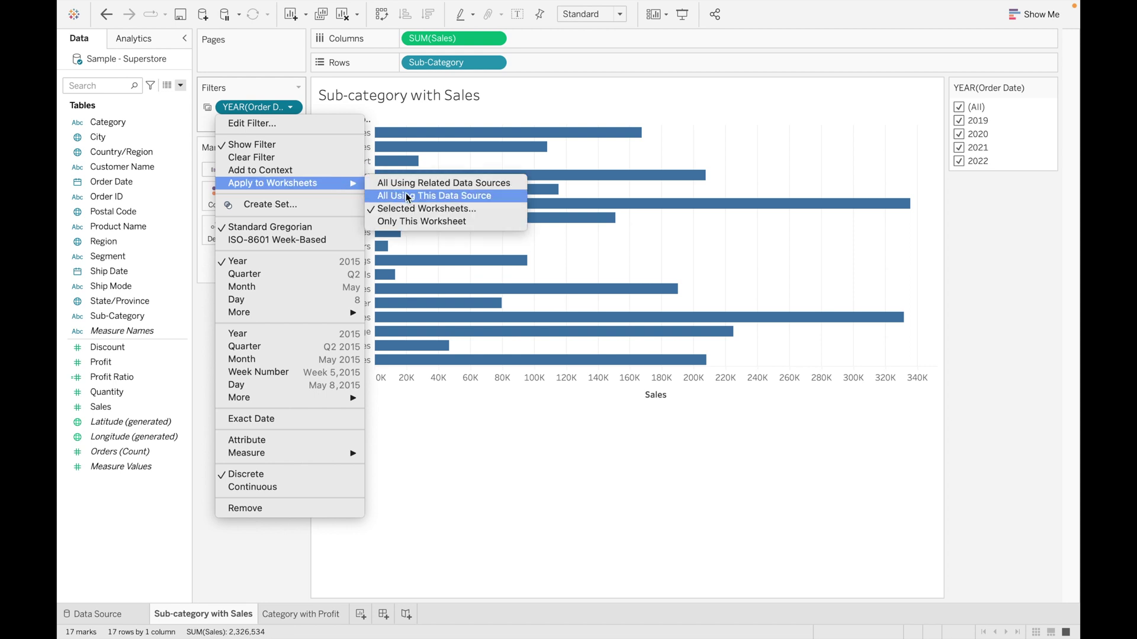
{"action": "left_click", "coordinate": [456, 185]}
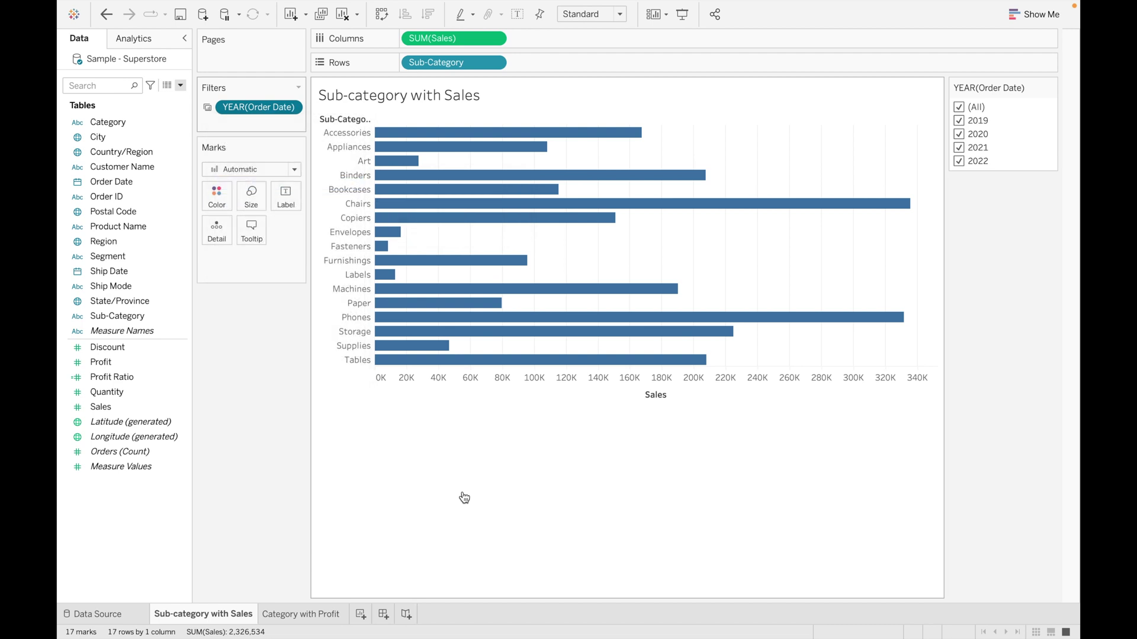
{"action": "left_click", "coordinate": [322, 613]}
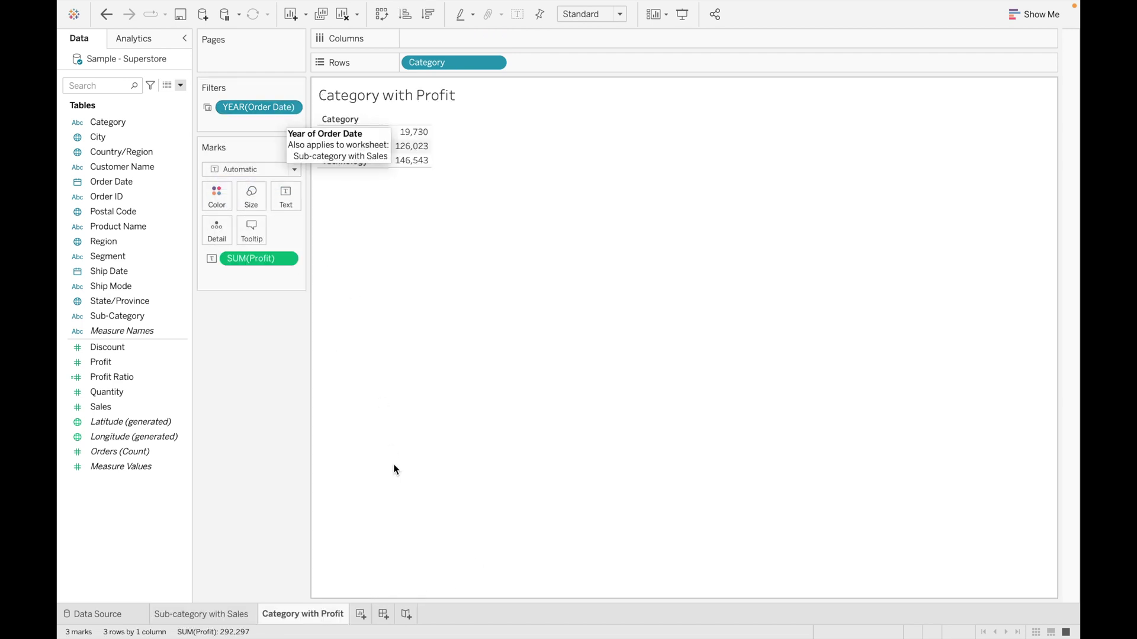
Step: Create a new dashboard containing the Sub-category with Sales and Category with Profit sheets
{"action": "left_click", "coordinate": [383, 617]}
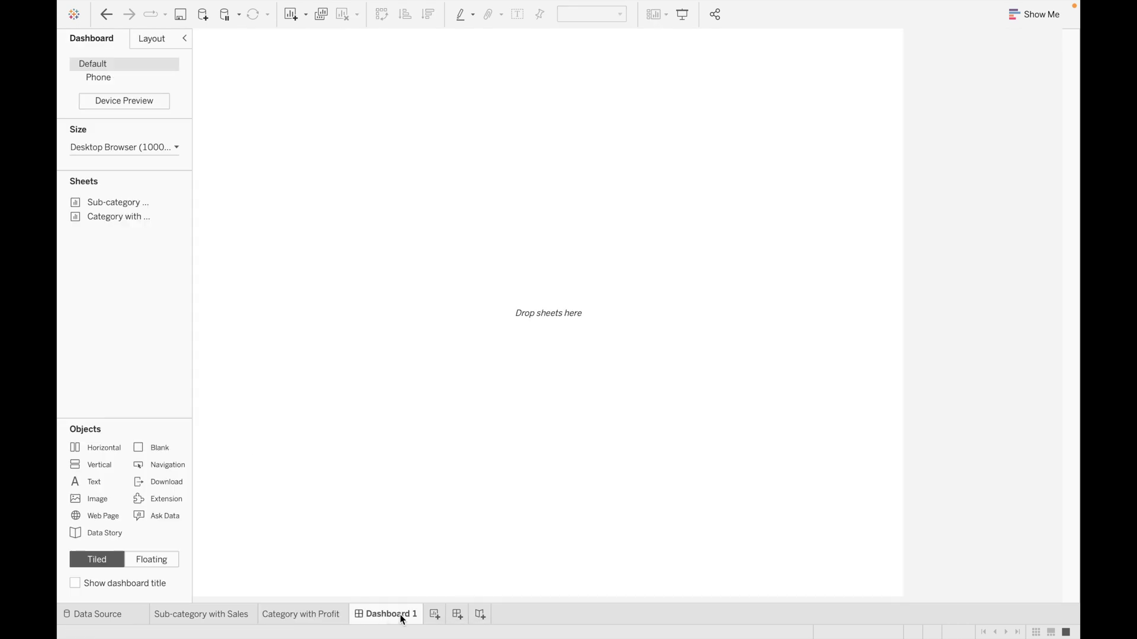
{"action": "double_click", "coordinate": [141, 204]}
{"action": "double_click", "coordinate": [121, 218]}
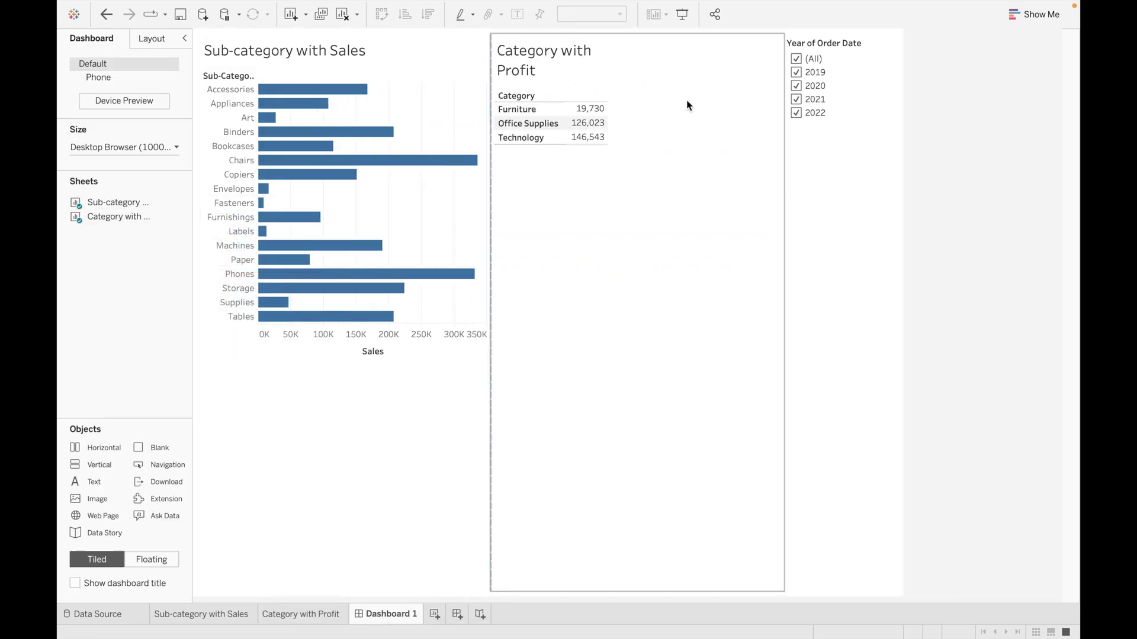
{"action": "left_click", "coordinate": [688, 106]}
Step: Change the Category with Profit sheet to a horizontal bar chart and return to Dashboard 1 with the chart suggestions closed
{"action": "left_click", "coordinate": [332, 615]}
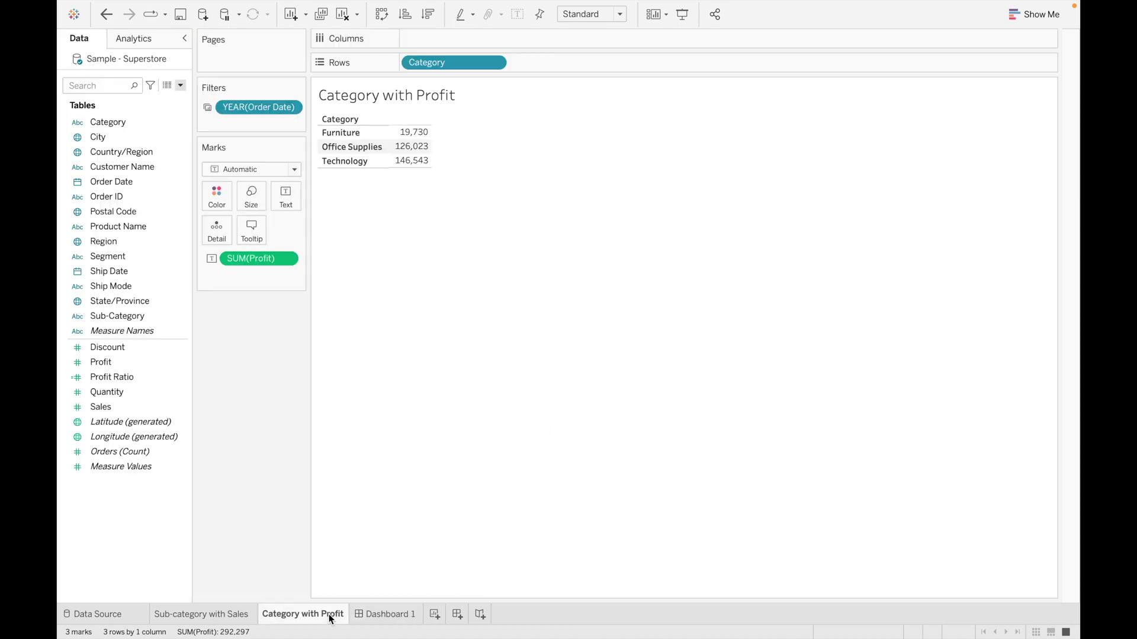
{"action": "left_click", "coordinate": [1034, 13]}
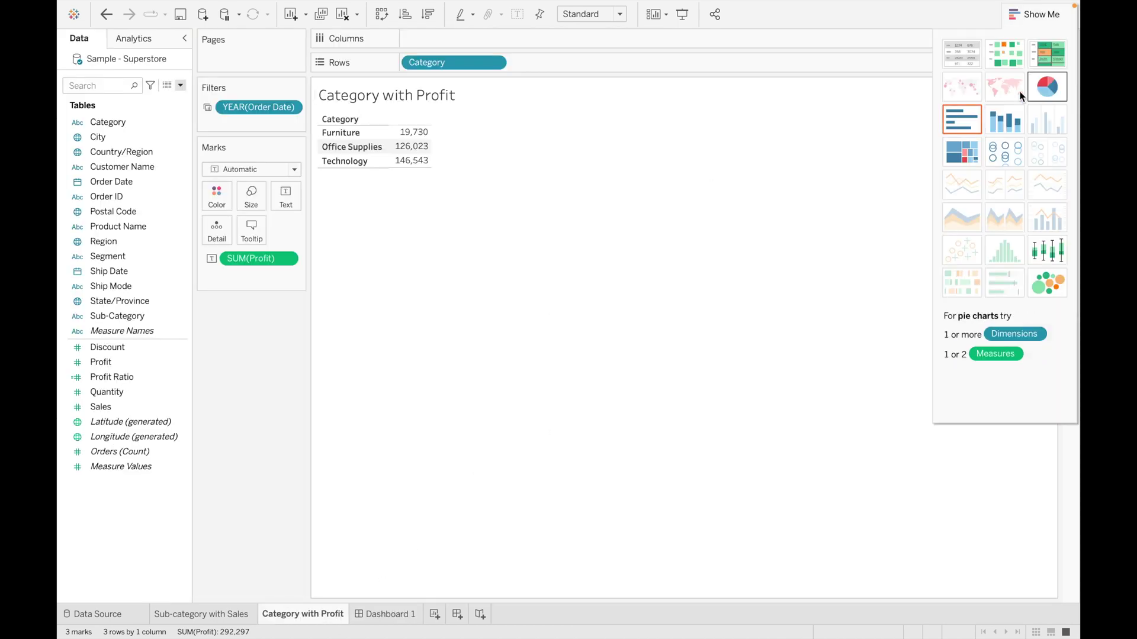
{"action": "left_click", "coordinate": [960, 126]}
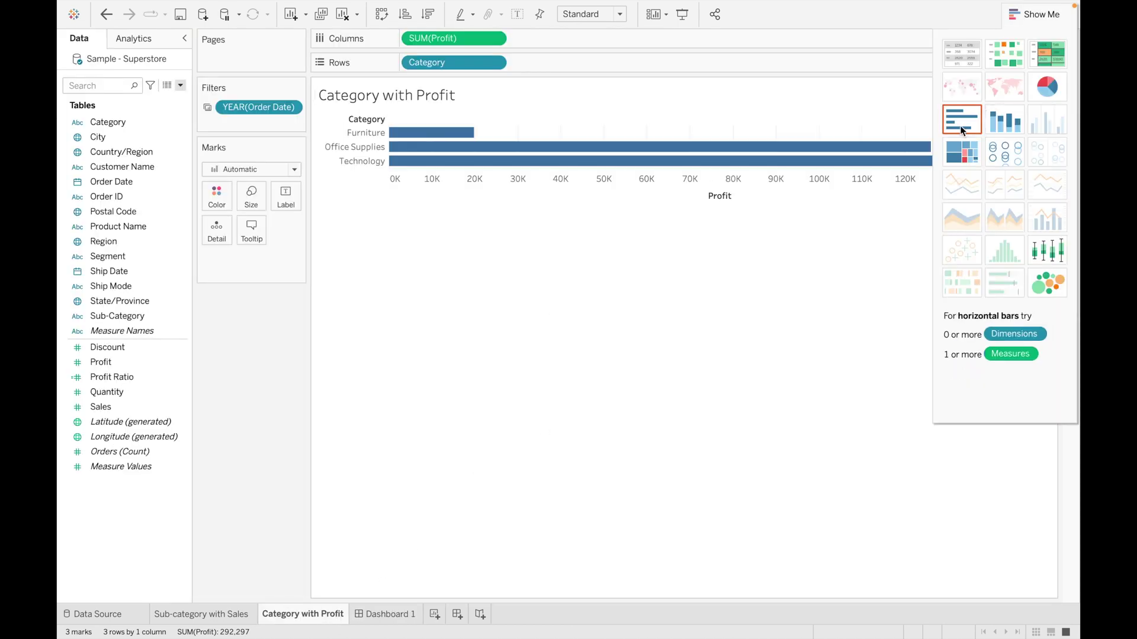
{"action": "left_click", "coordinate": [384, 614]}
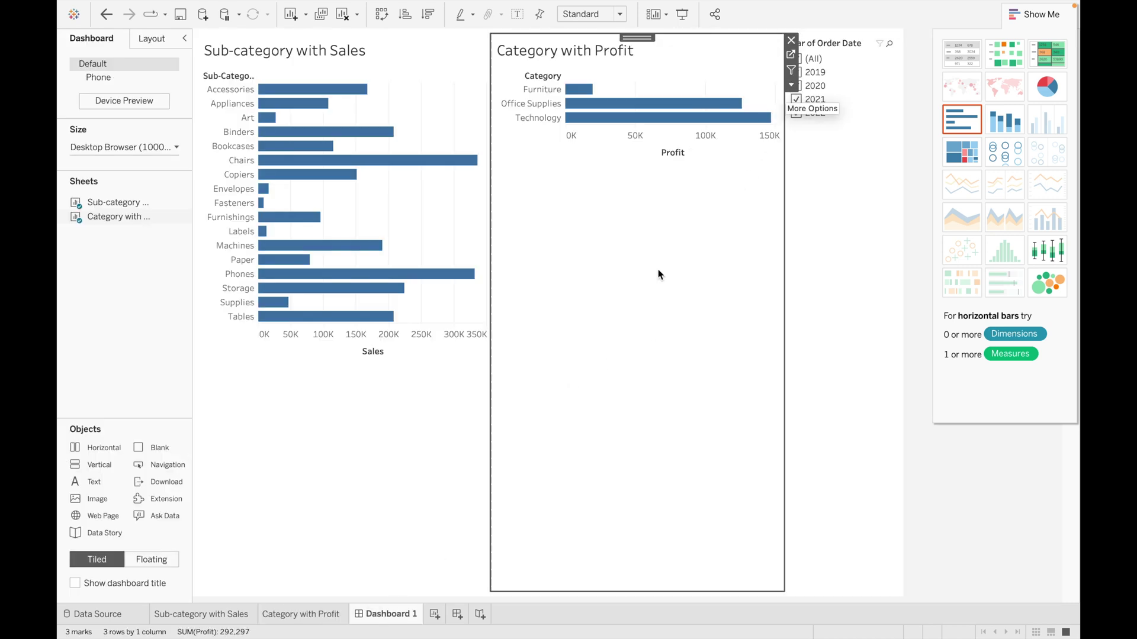
{"action": "left_click", "coordinate": [914, 323]}
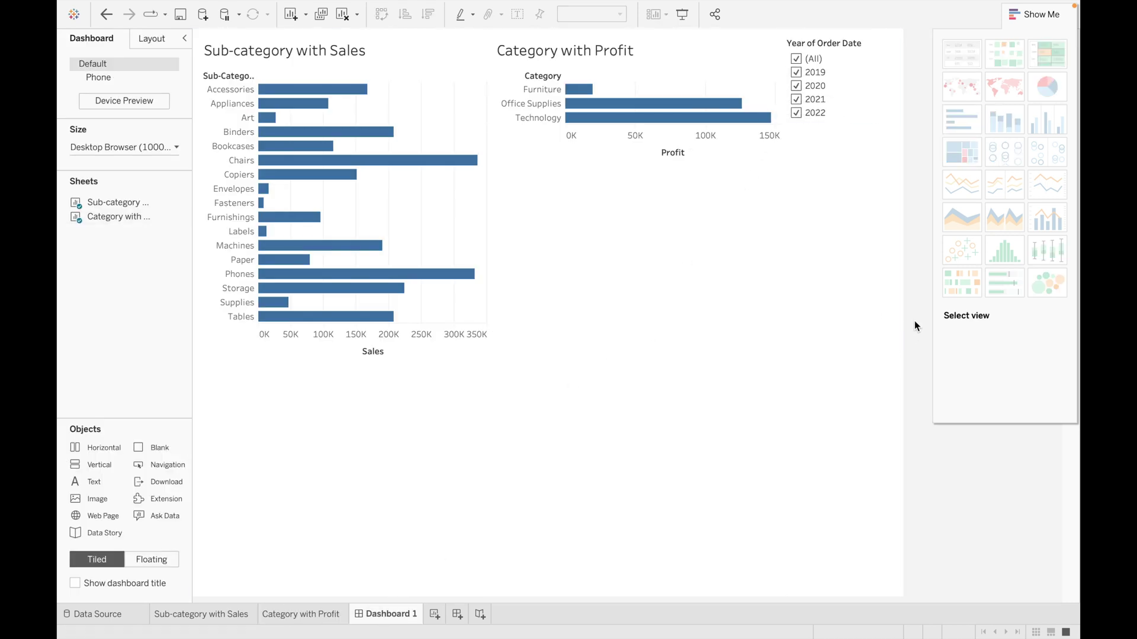
{"action": "left_click", "coordinate": [1033, 13]}
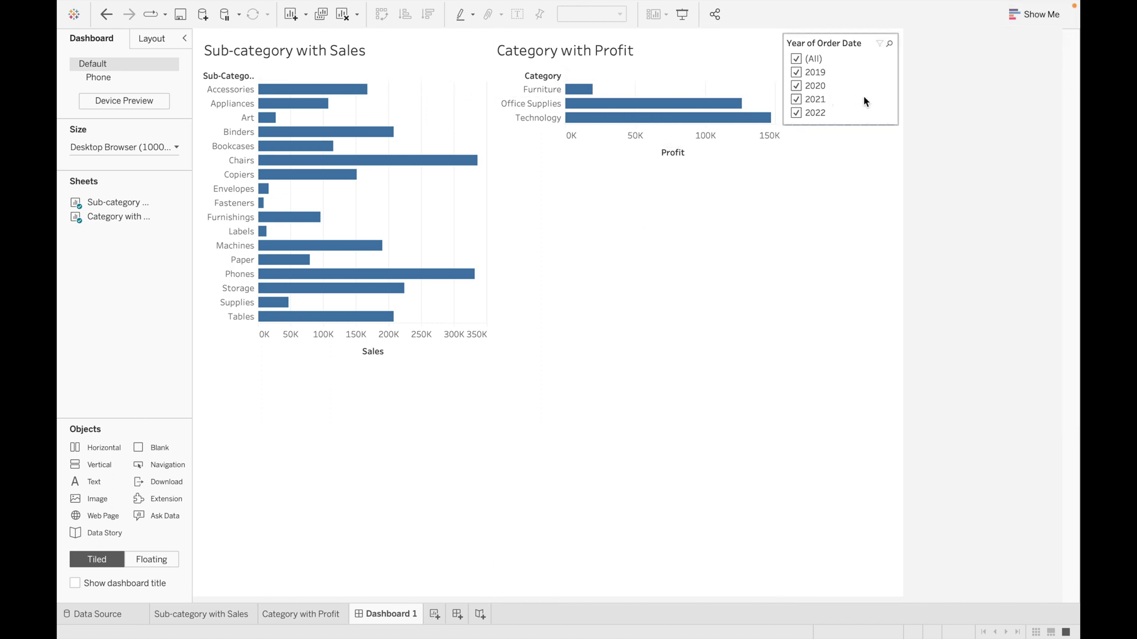
Step: Test the dashboard's Year of Order Date filter by deselecting 2019 and selecting it again
{"action": "left_click", "coordinate": [797, 72]}
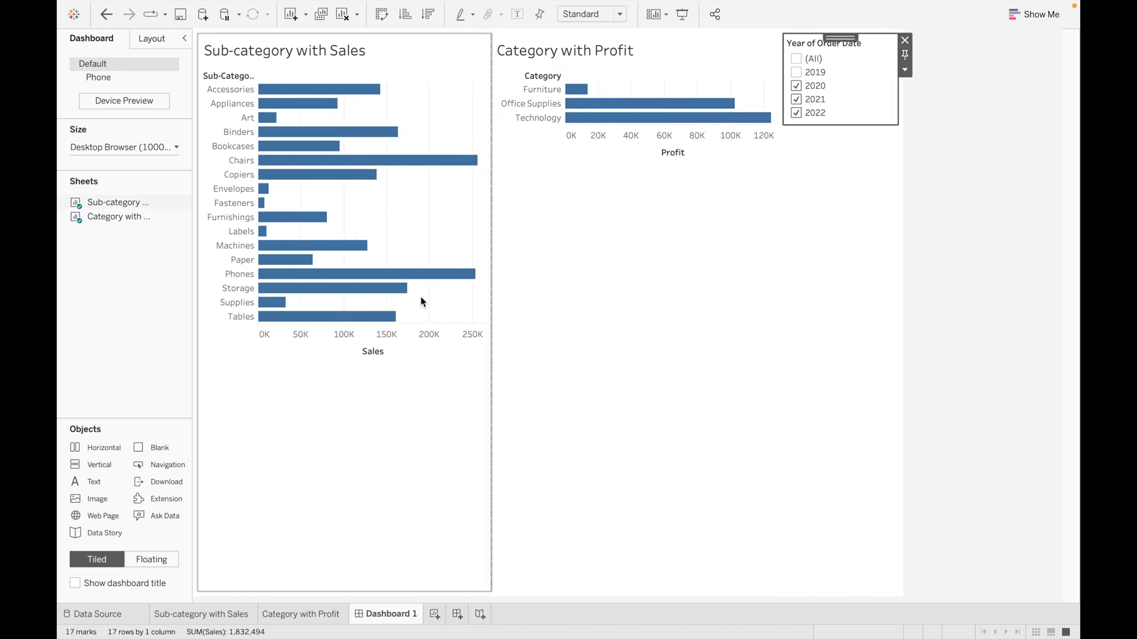
{"action": "left_click", "coordinate": [797, 73]}
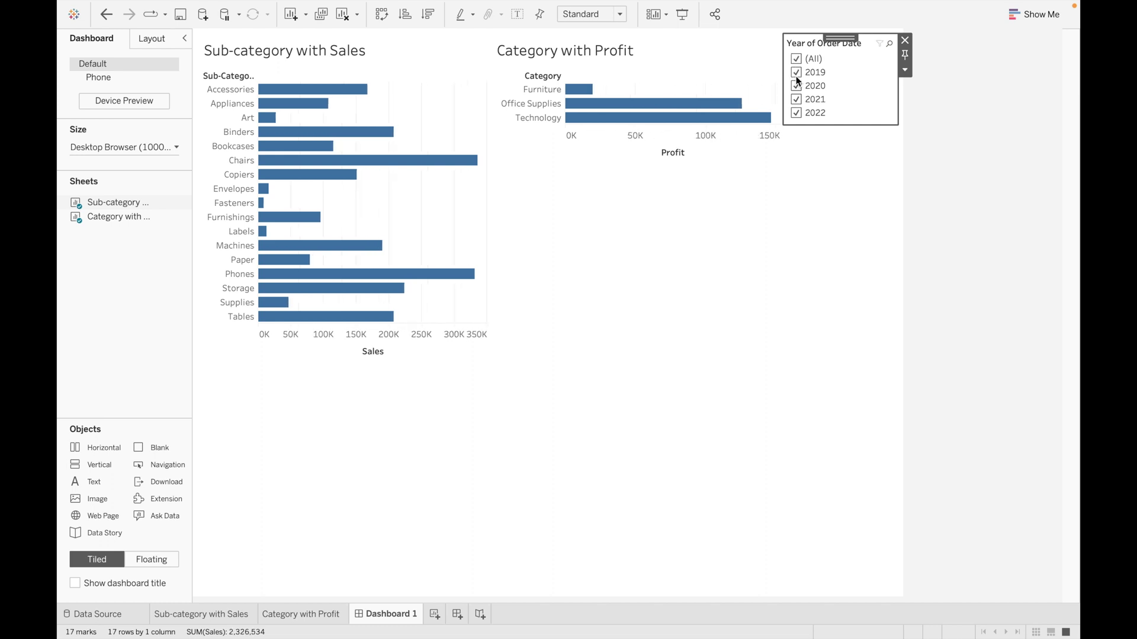